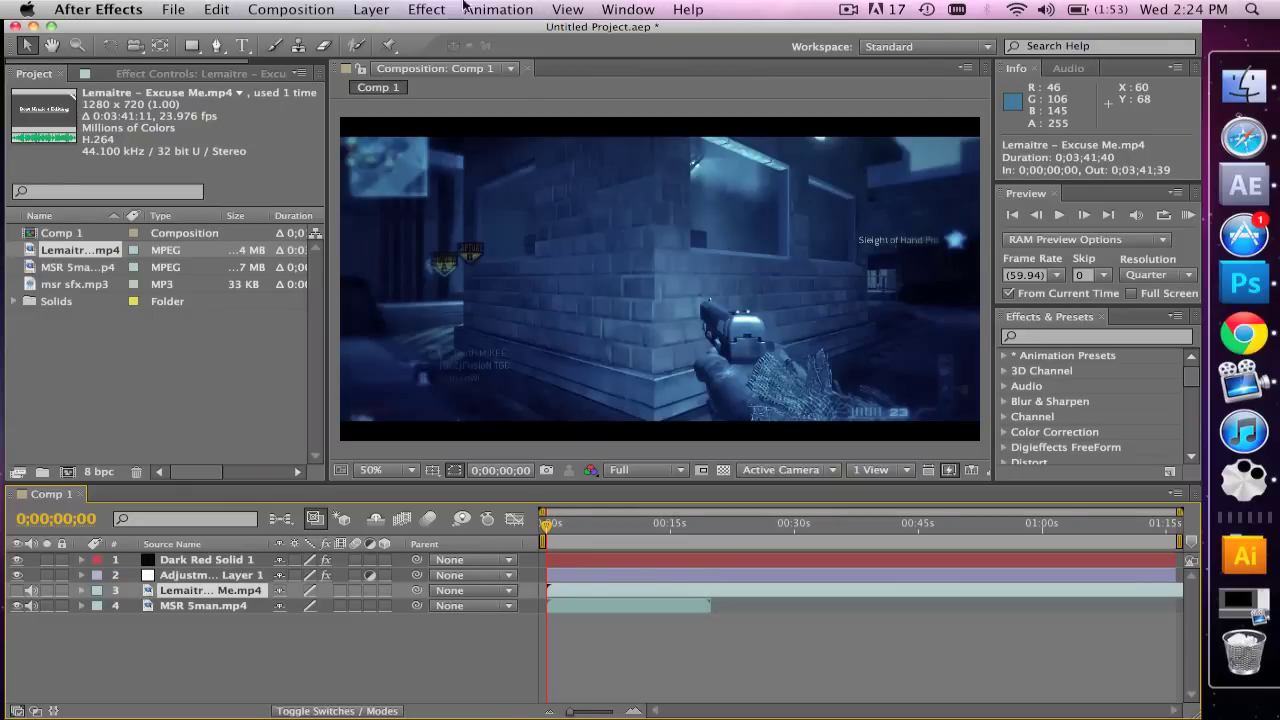
- Check Comp 1's composition settings, including its size, frame rate and duration
left_click(257, 9)
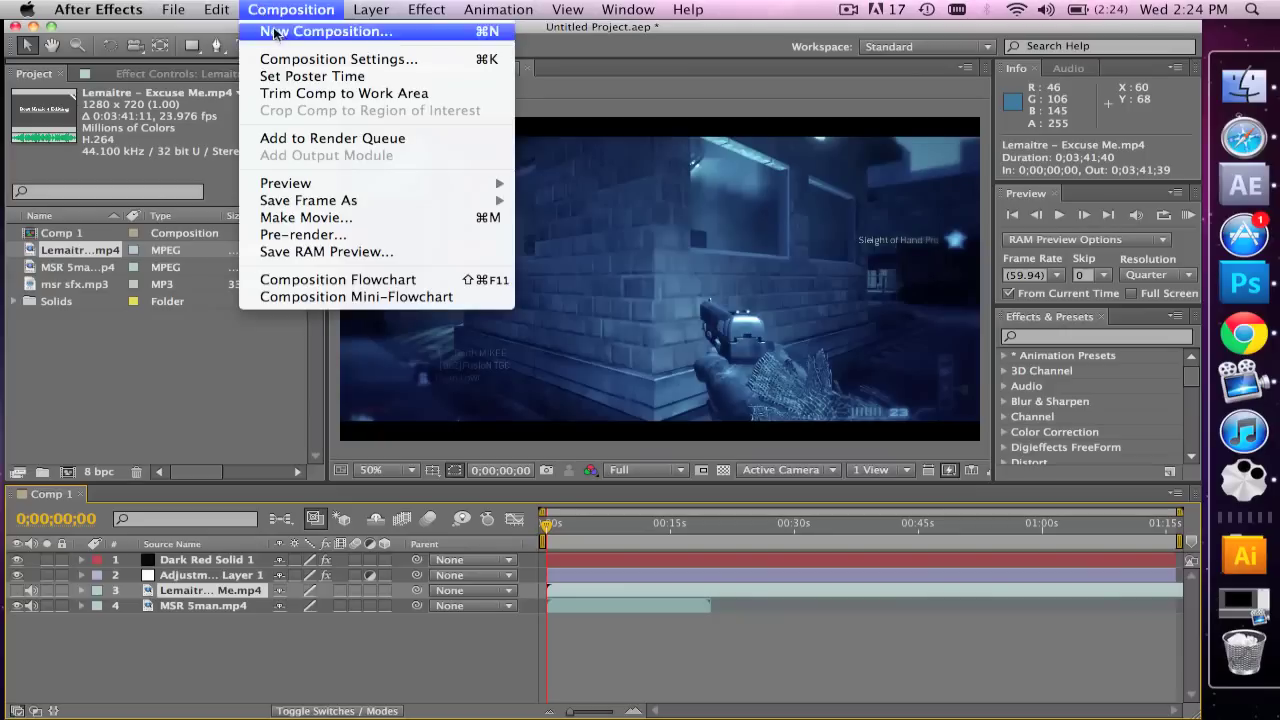
left_click(295, 60)
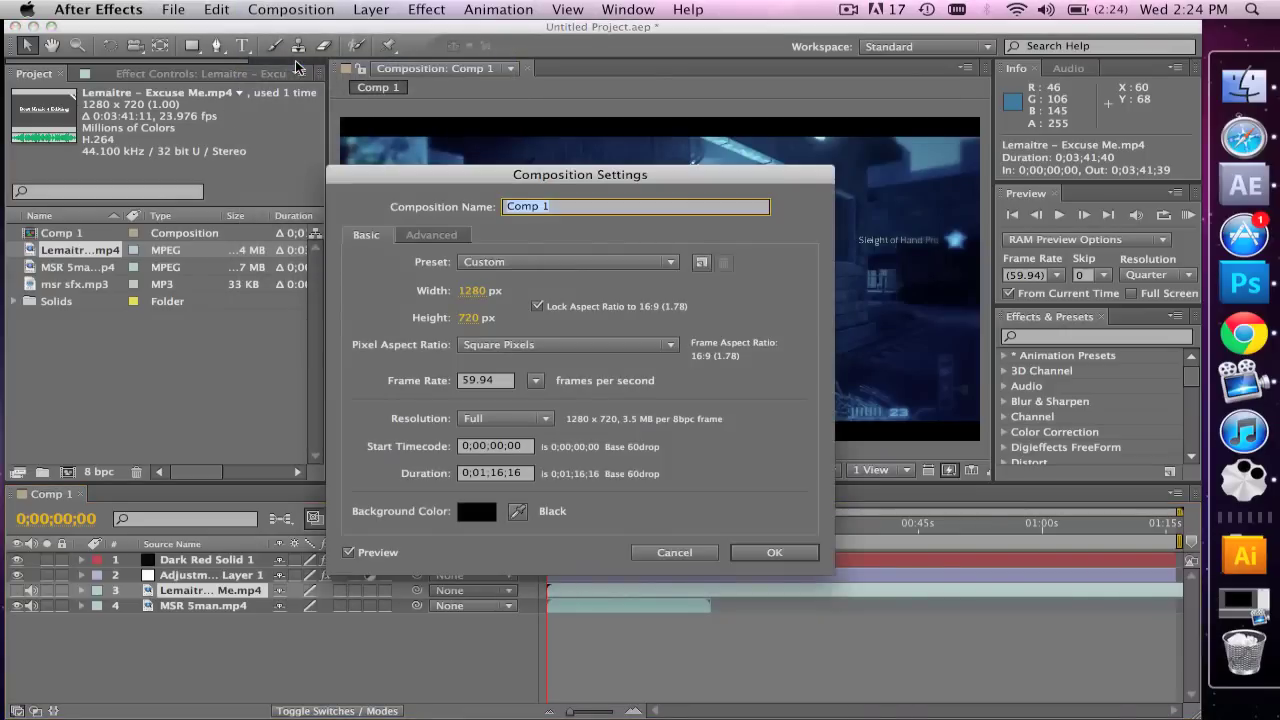
left_click(773, 553)
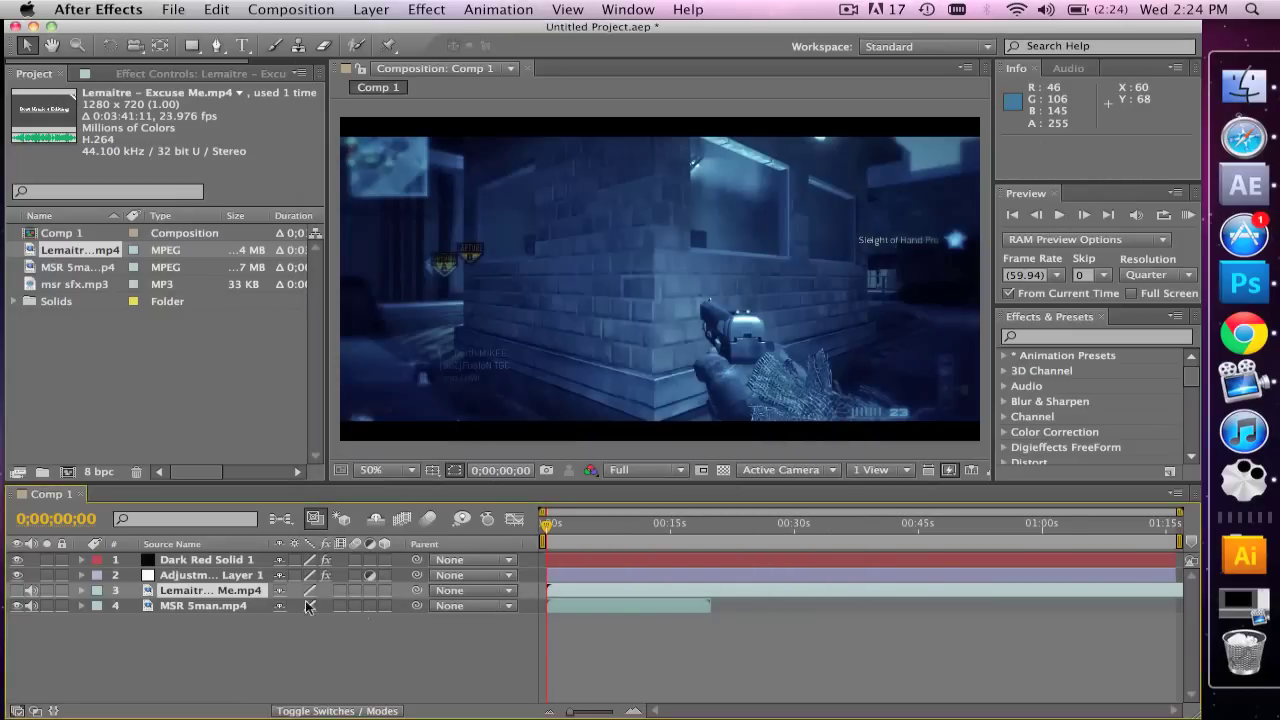
- Look over the timeline layers and find the Add Marker command with the MSR 5man.mp4 layer selected
left_click(210, 605)
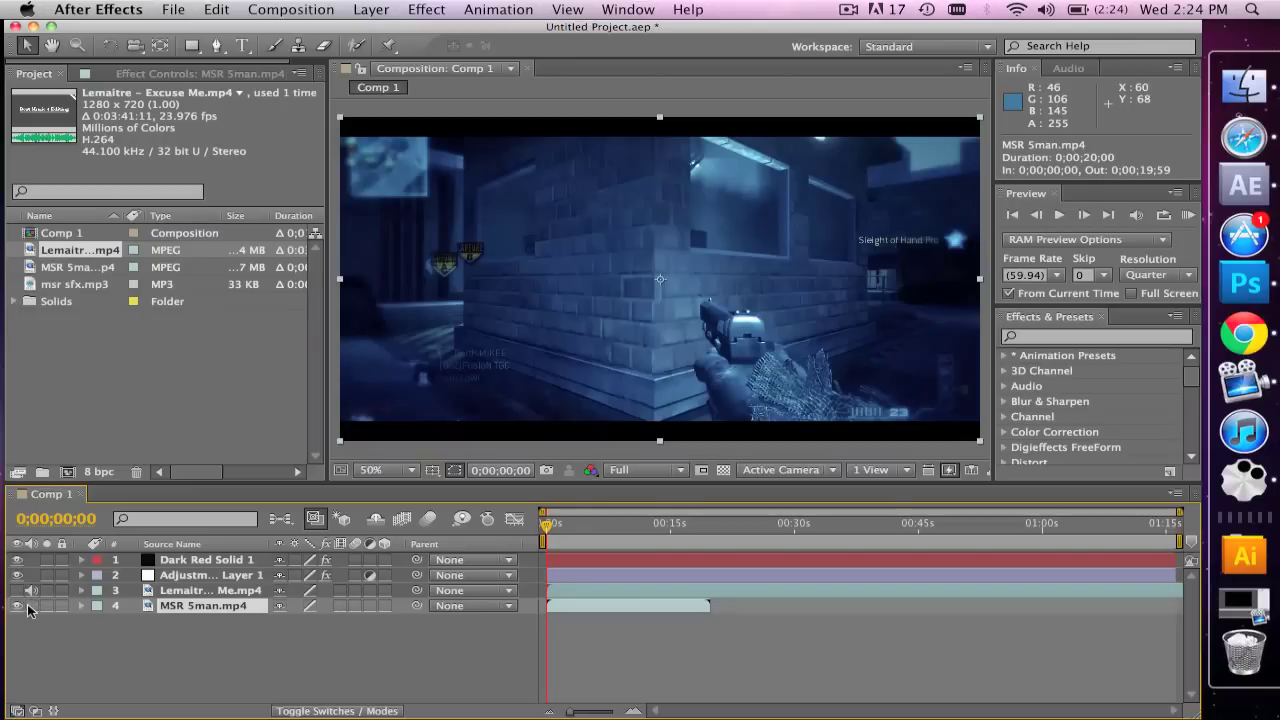
left_click(183, 560)
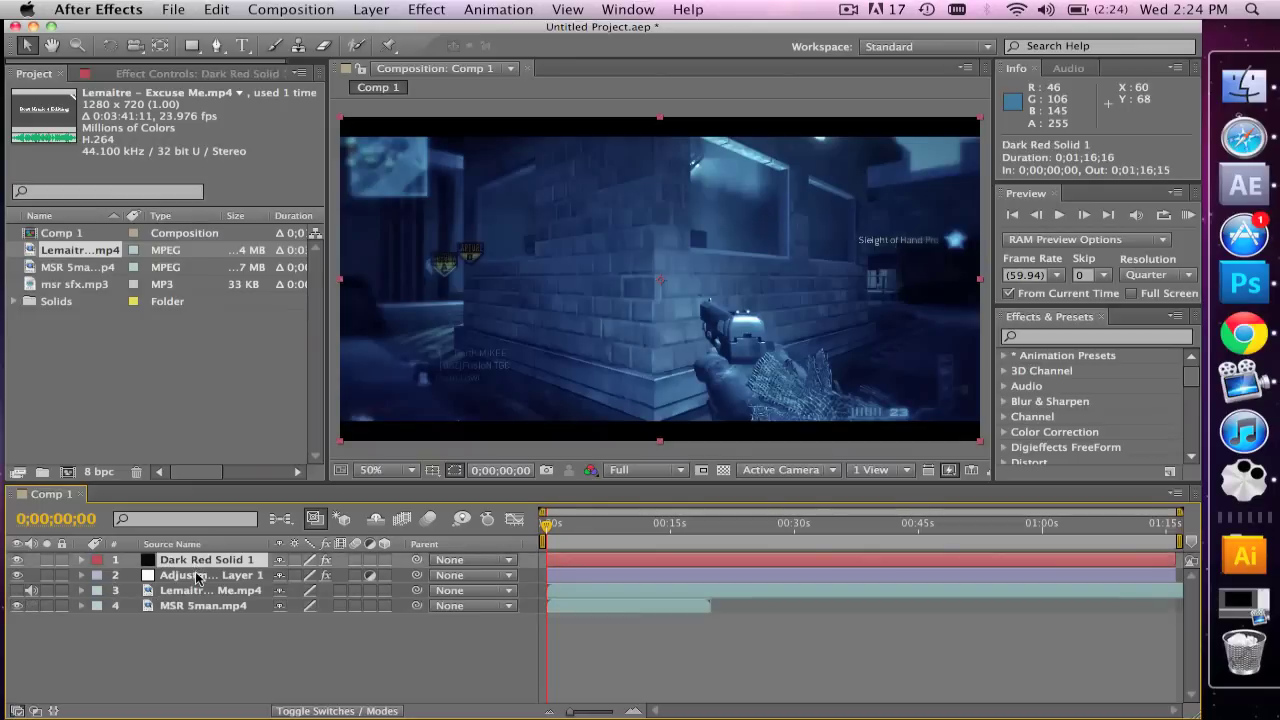
left_click(197, 577)
left_click(198, 607)
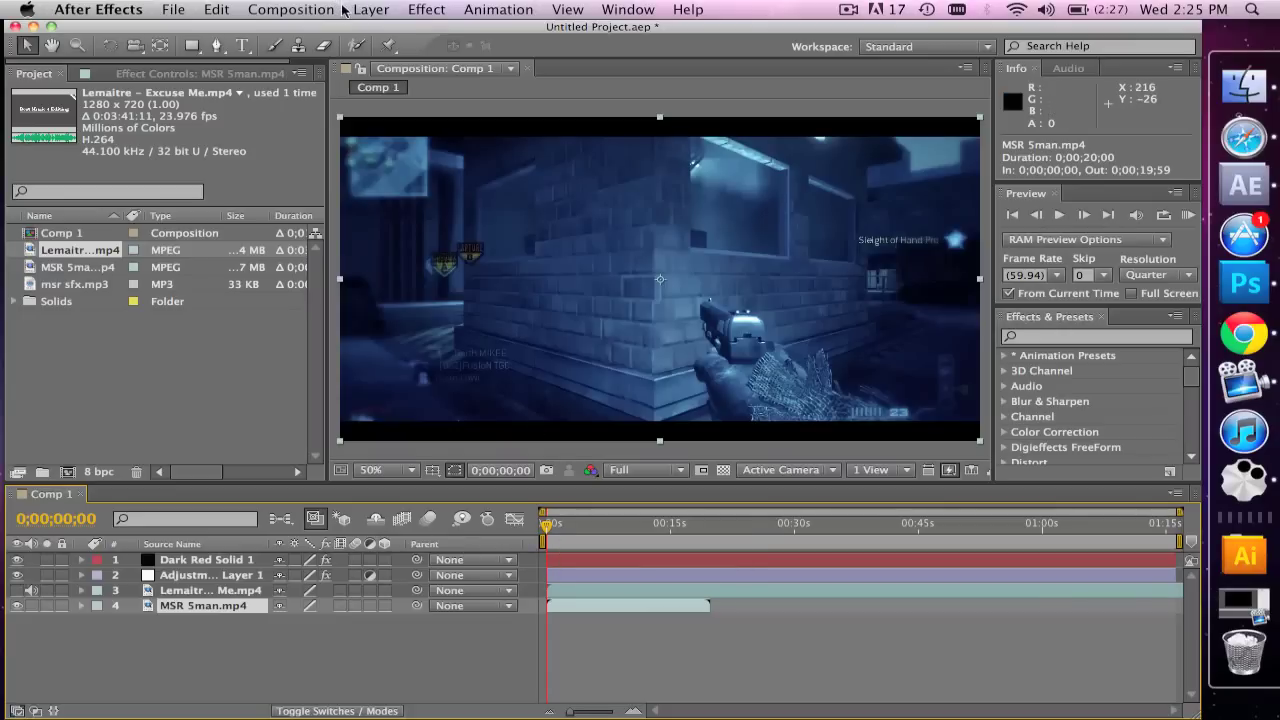
left_click(368, 10)
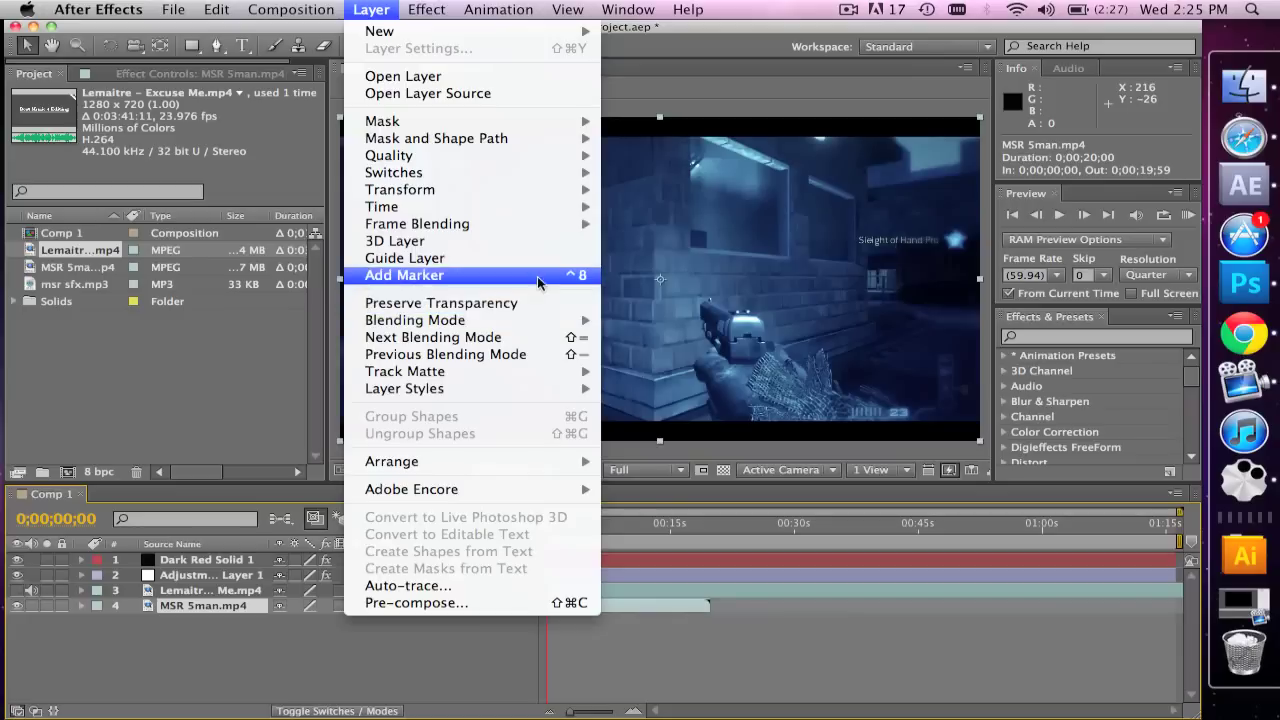
left_click(672, 607)
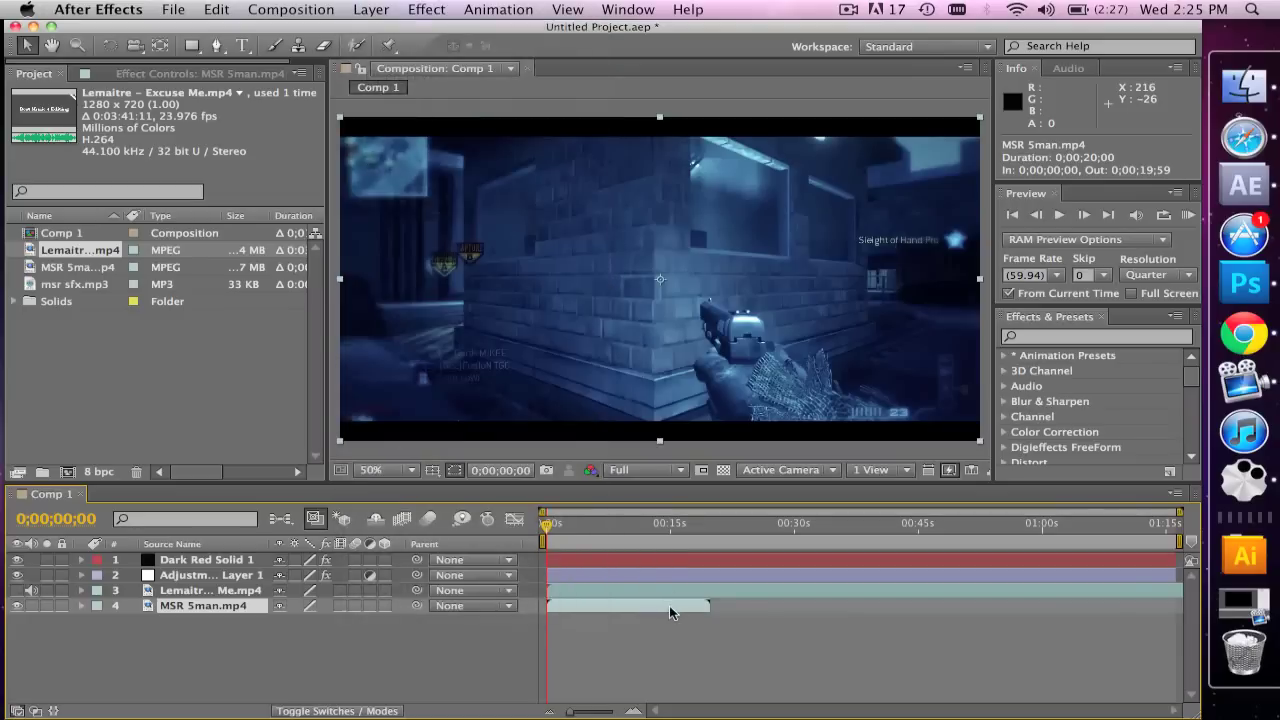
- Hide and mute the MSR 5man.mp4 layer and display the audio waveform of the Lemaitre – Excuse Me.mp4 layer
left_click(15, 607)
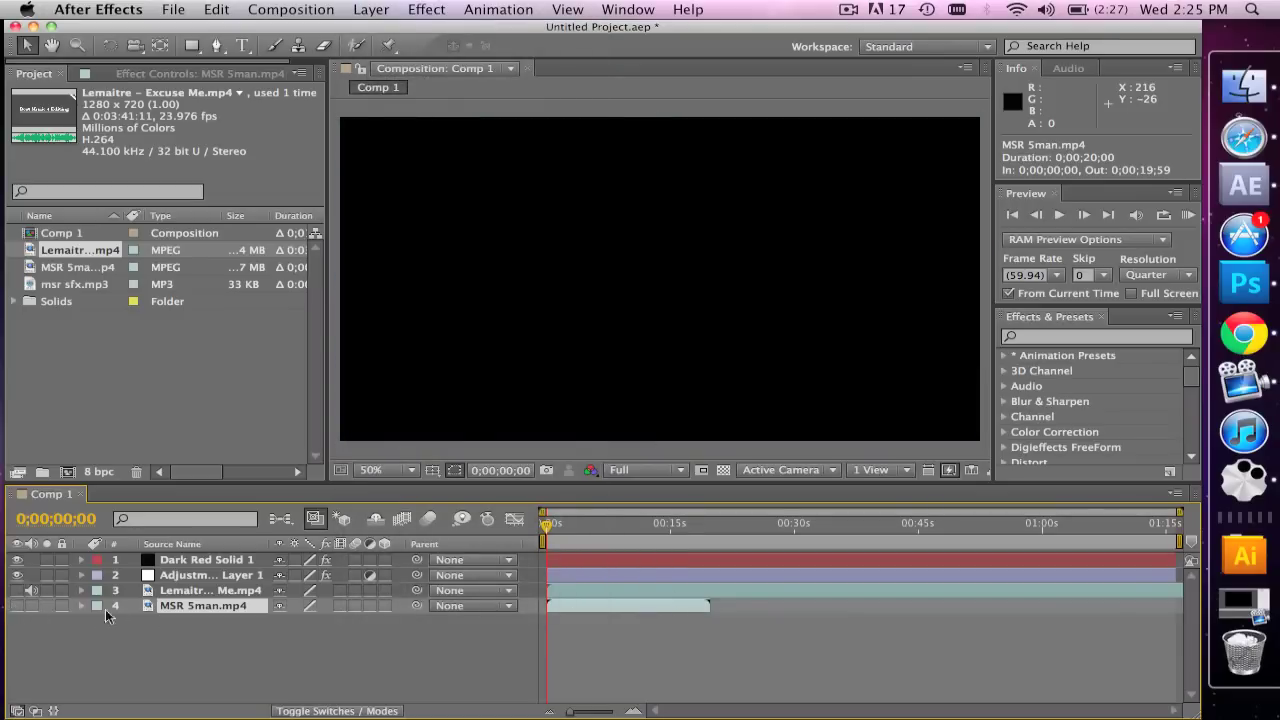
left_click(174, 592)
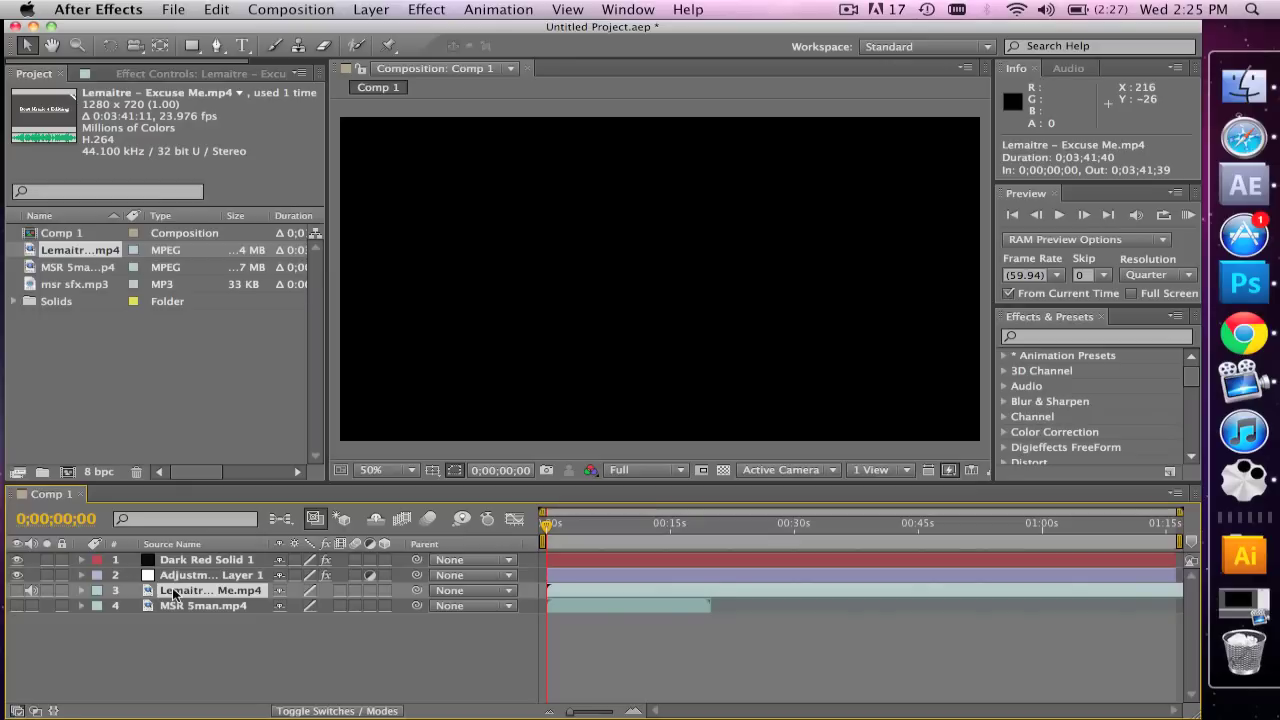
key("l")
key("l")
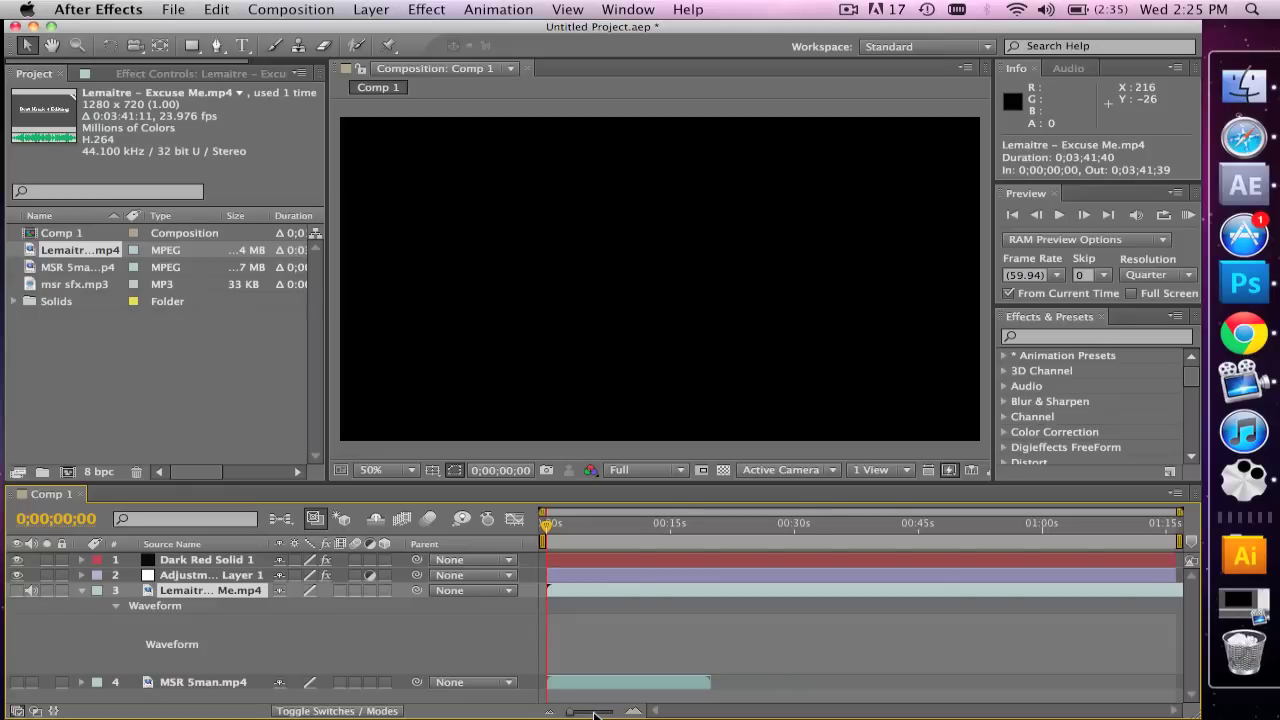
left_click(594, 714)
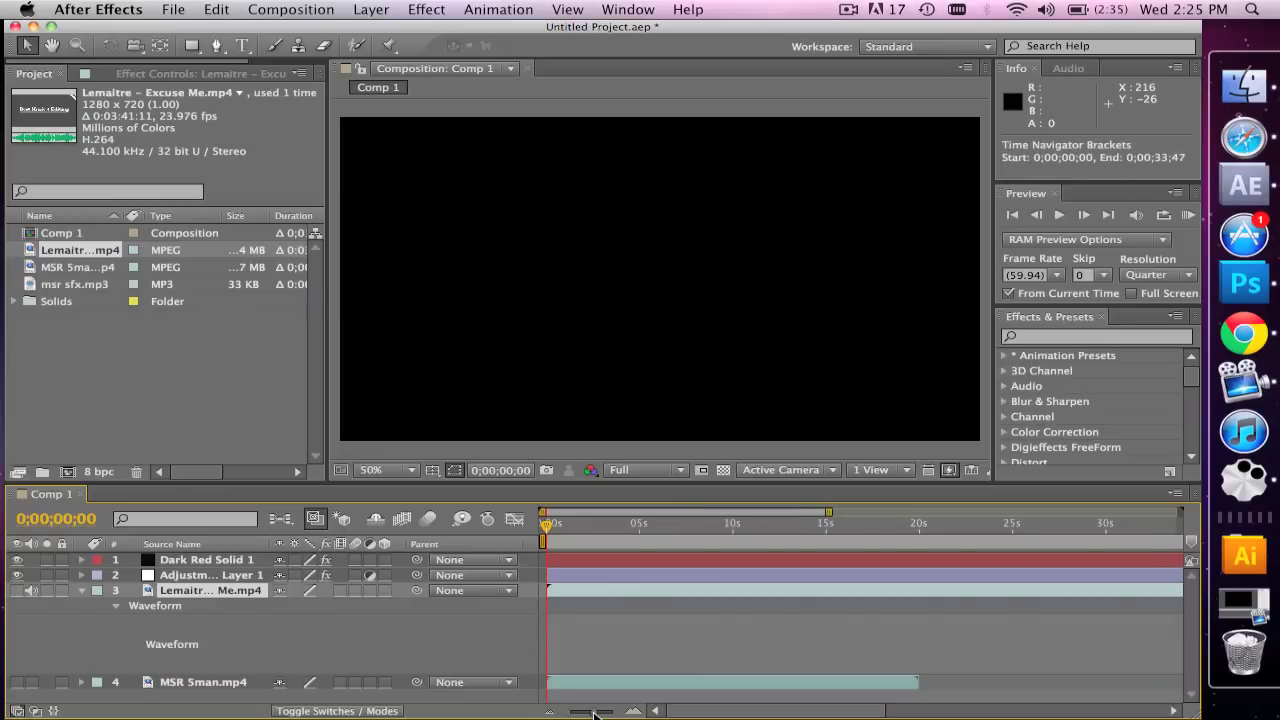
left_click(612, 713)
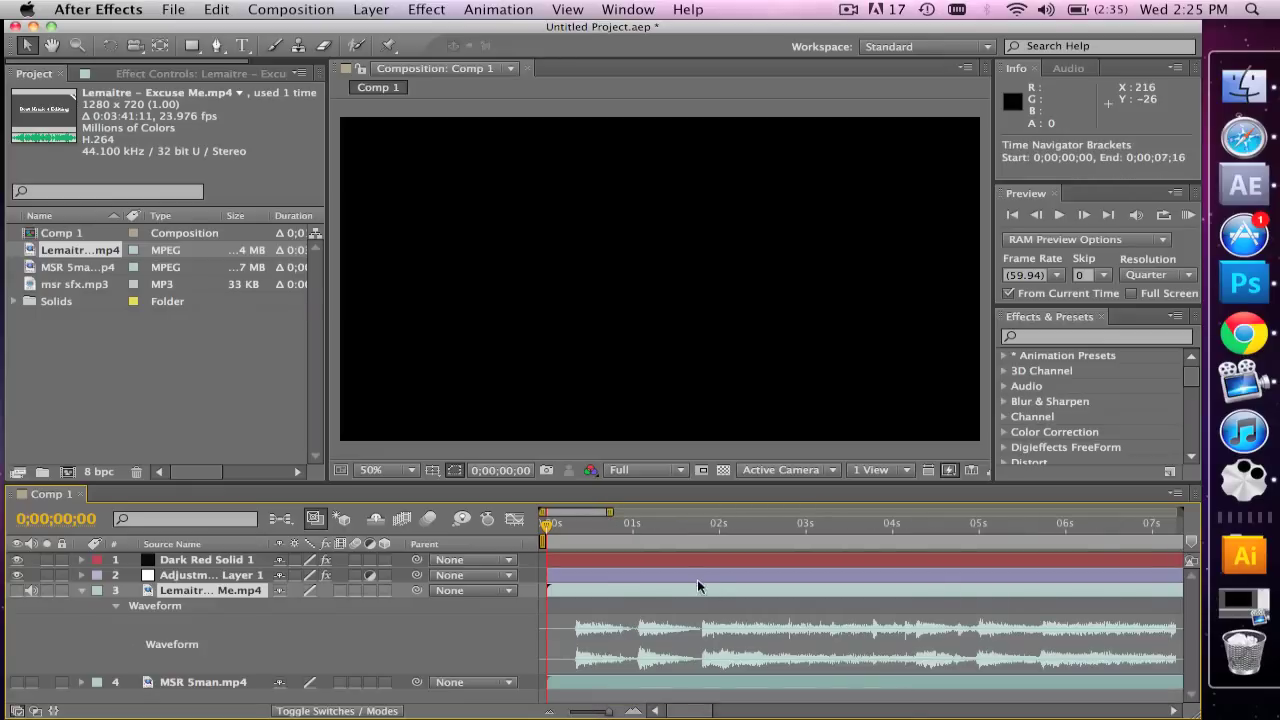
- Slide the Lemaitre – Excuse Me.mp4 layer earlier so its in point sits at about -0;00;14;14
left_click_drag(849, 600, 677, 592)
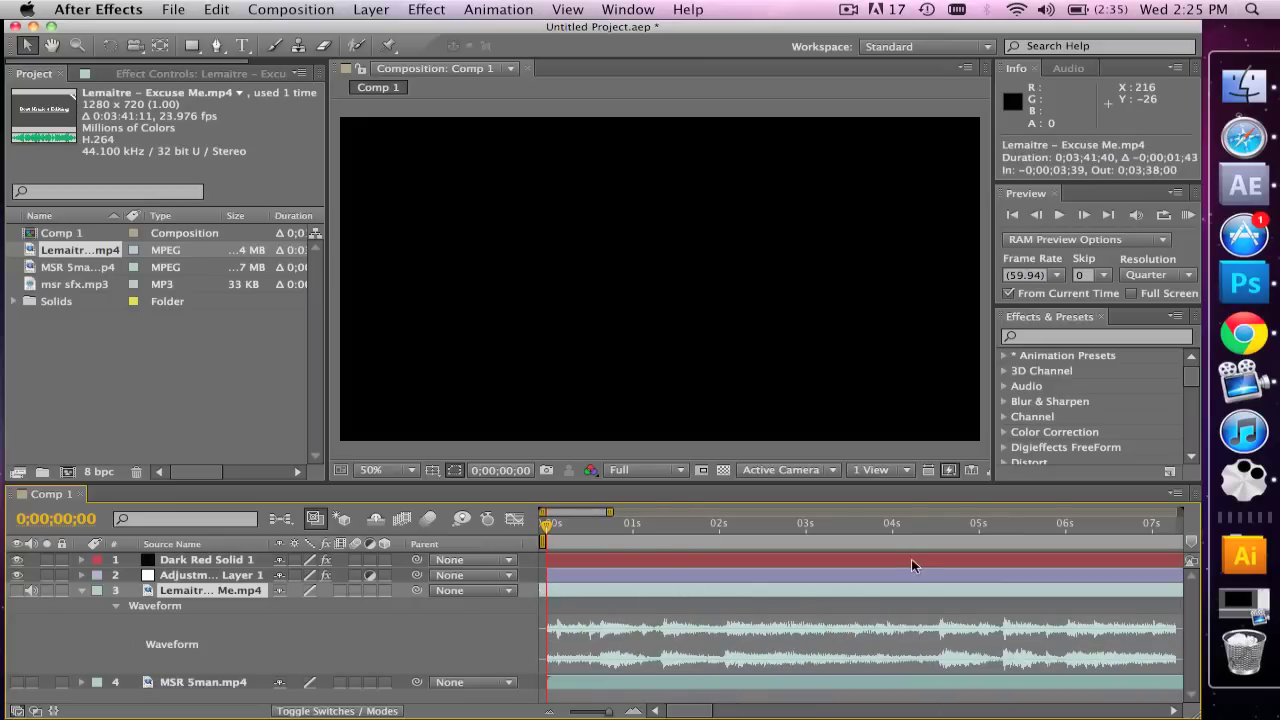
left_click_drag(920, 594, 479, 600)
left_click_drag(1140, 595, 643, 591)
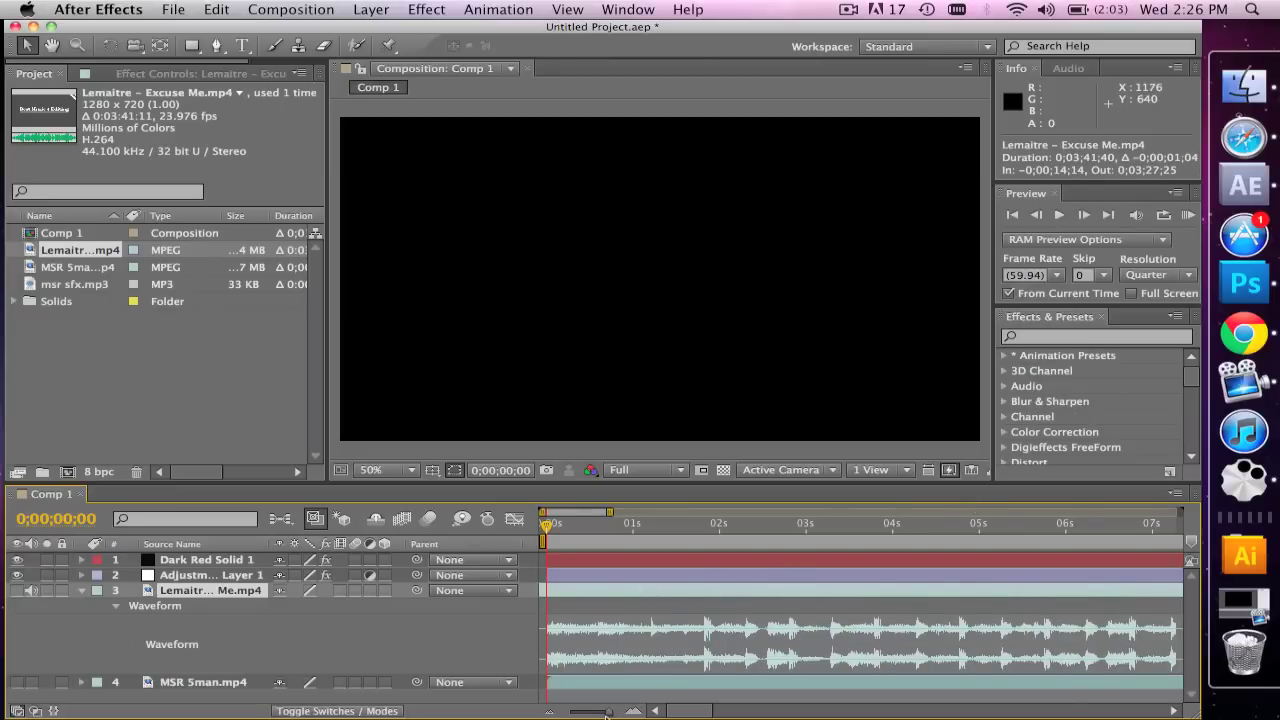
- RAM-preview the music and add seven layer markers on its beats, the first at about 0;00;02;23, and replay it
left_click_drag(608, 714, 596, 714)
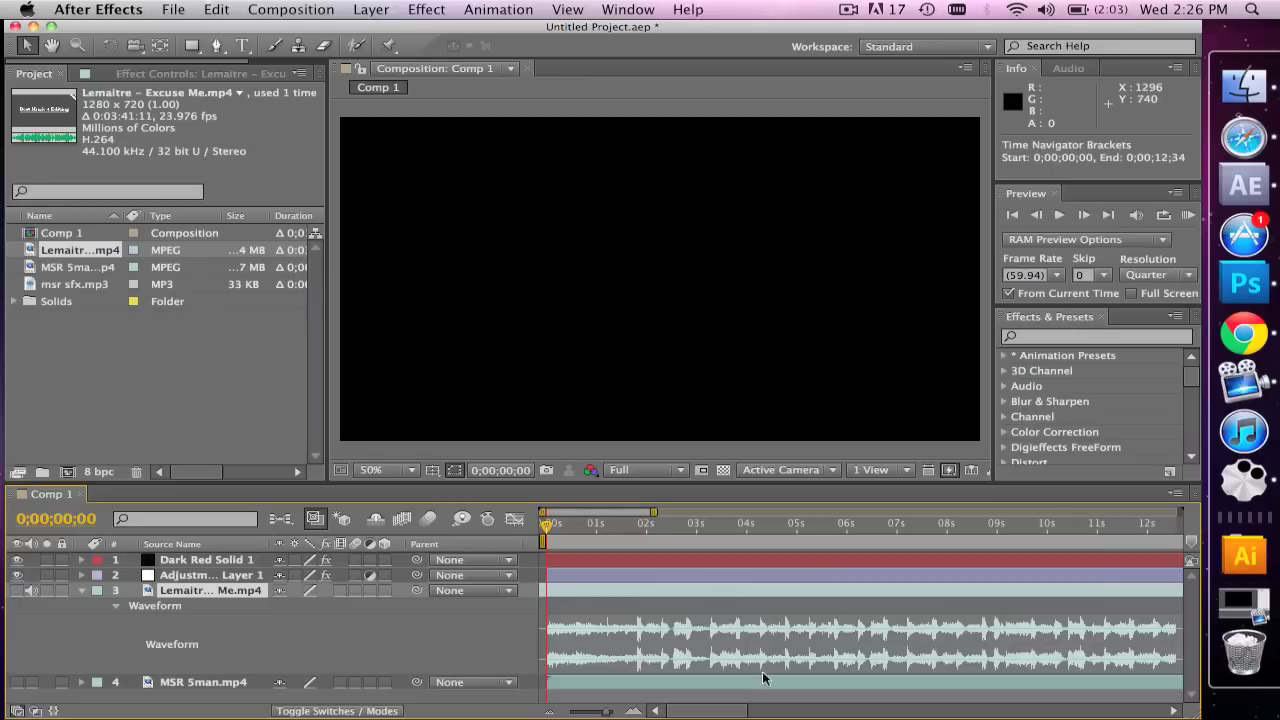
left_click(1188, 214)
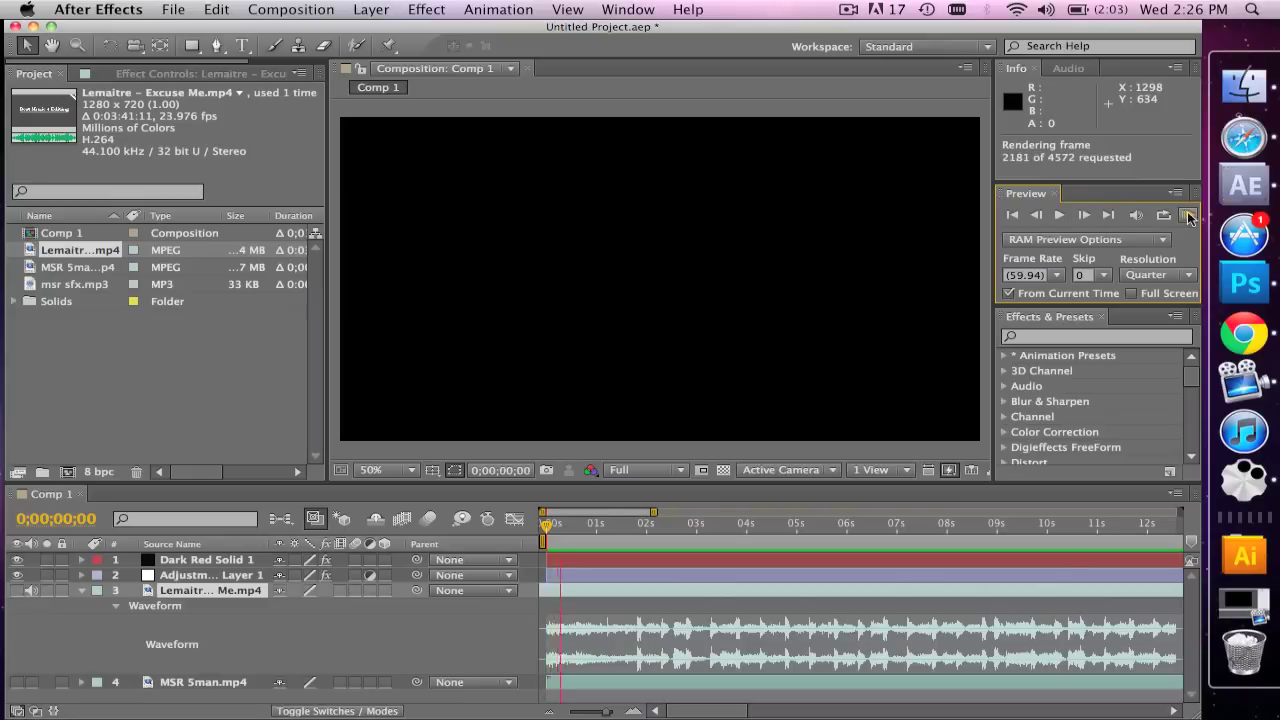
key("ctrl+8")
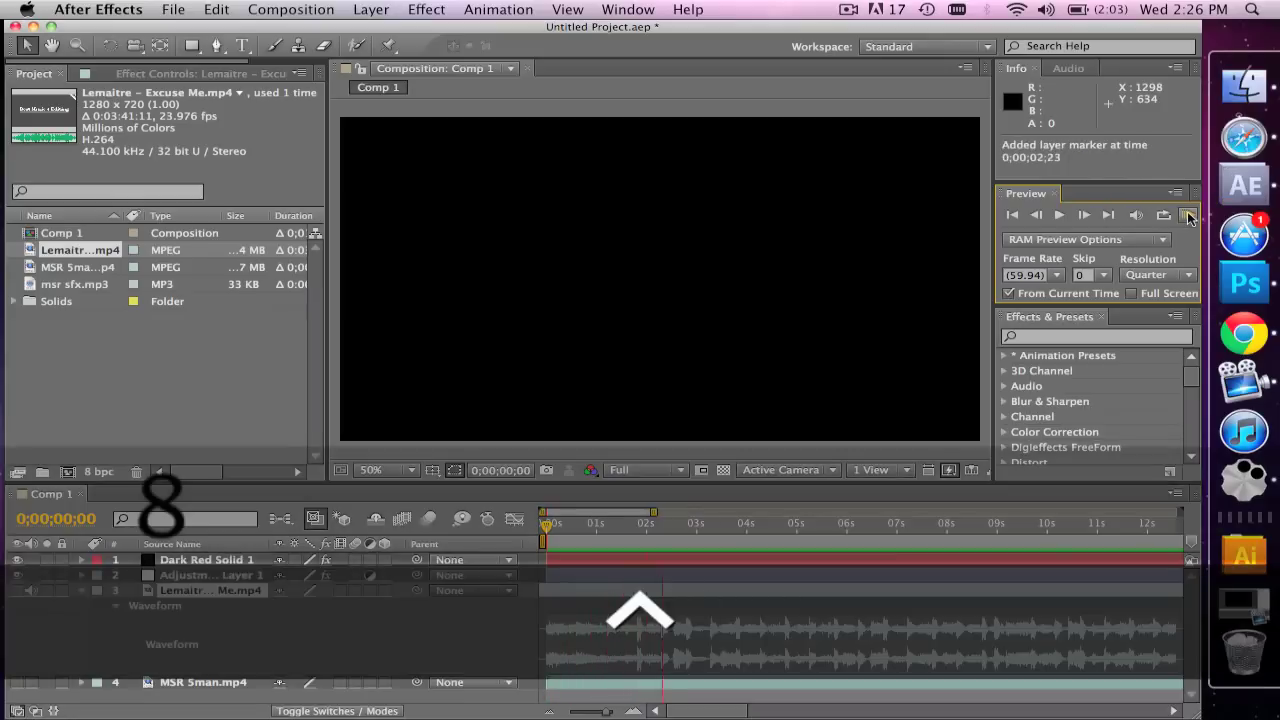
key("ctrl+8")
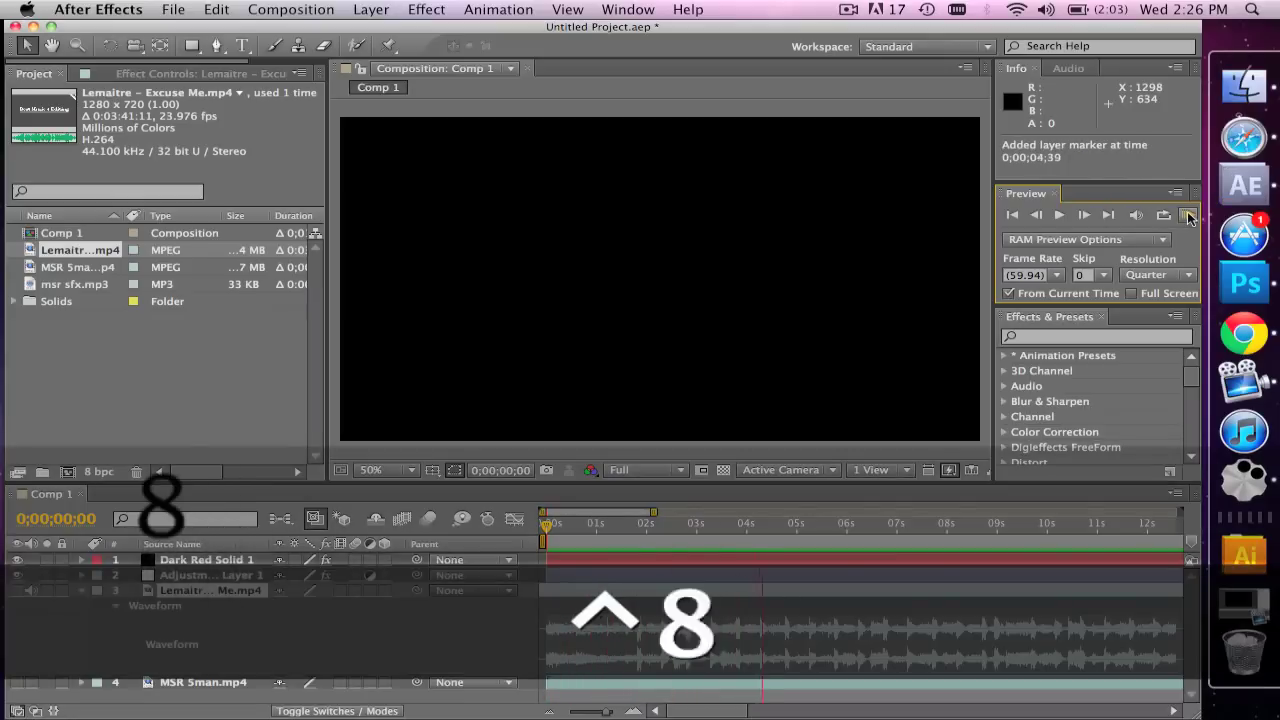
key("ctrl+8")
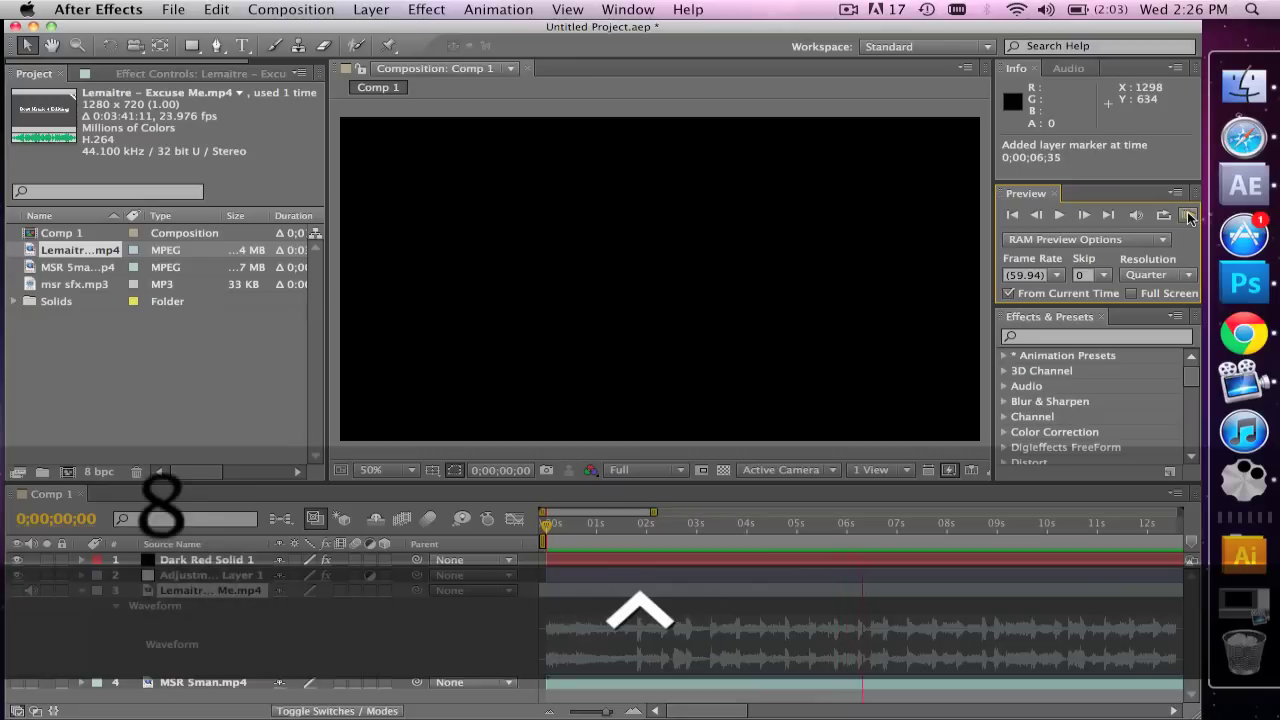
key("ctrl+8")
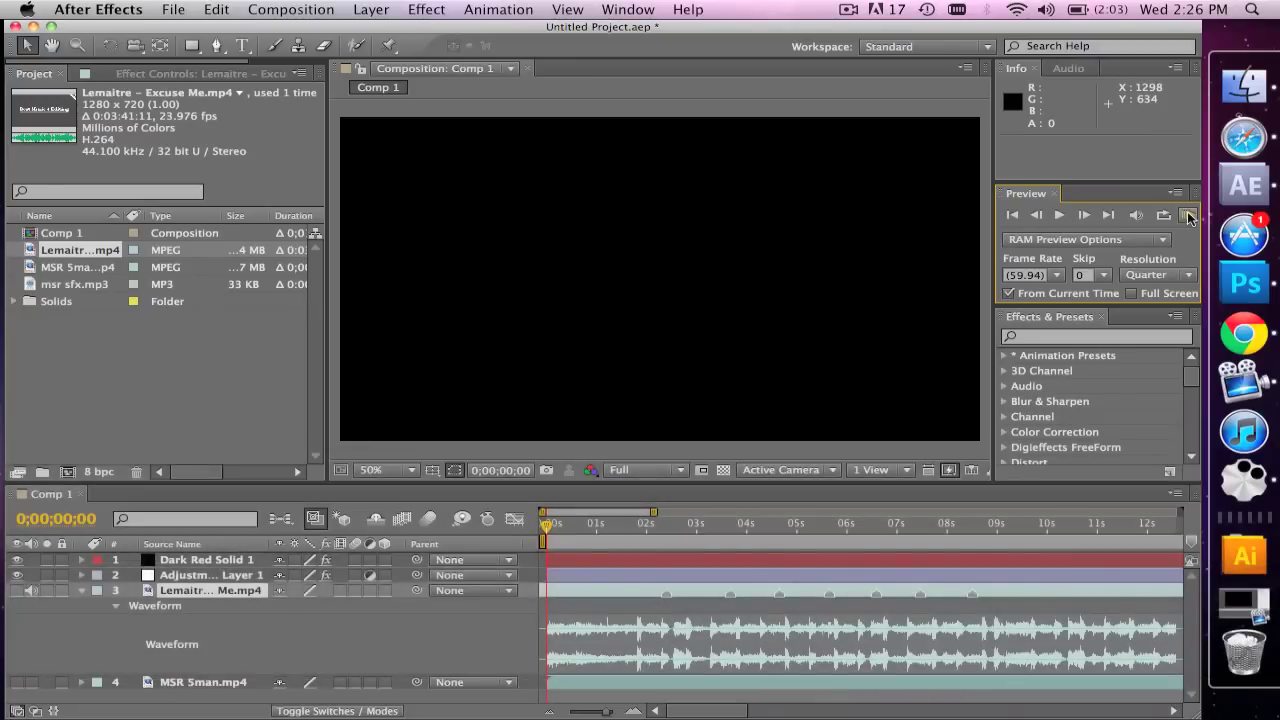
left_click(1188, 216)
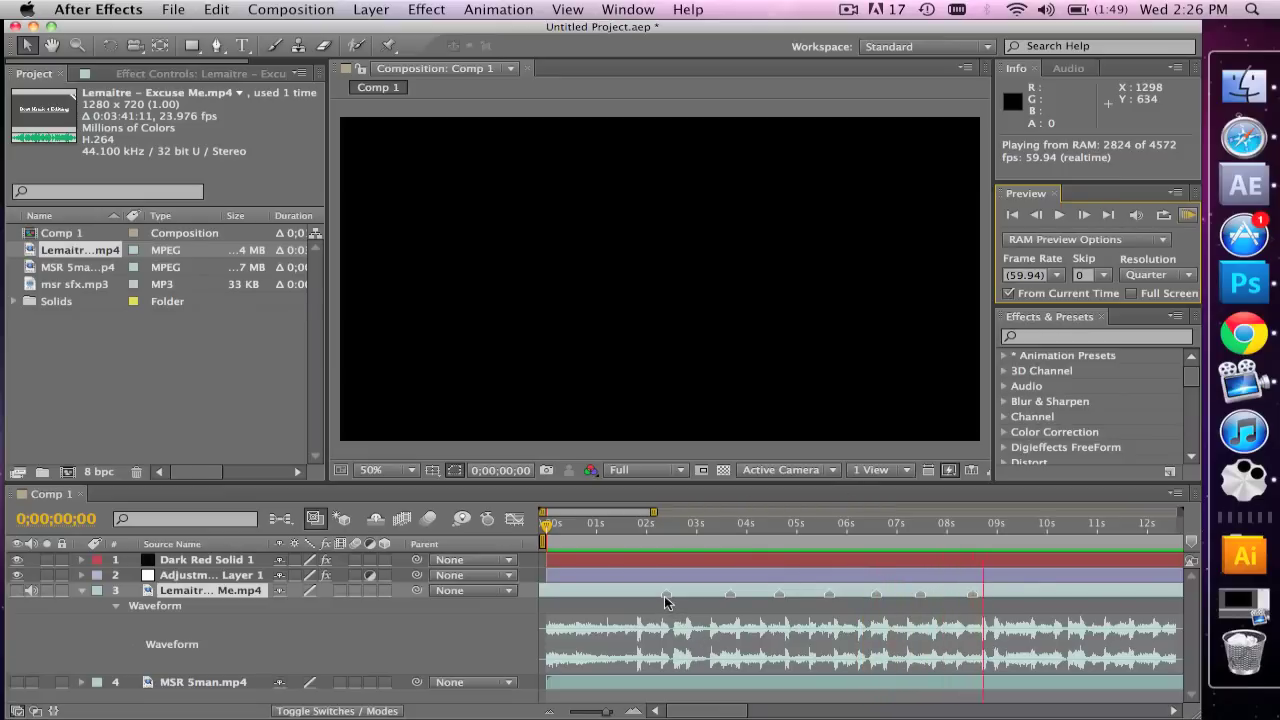
key("space")
- Delete all markers from the Lemaitre – Excuse Me.mp4 layer
left_click_drag(604, 713, 600, 713)
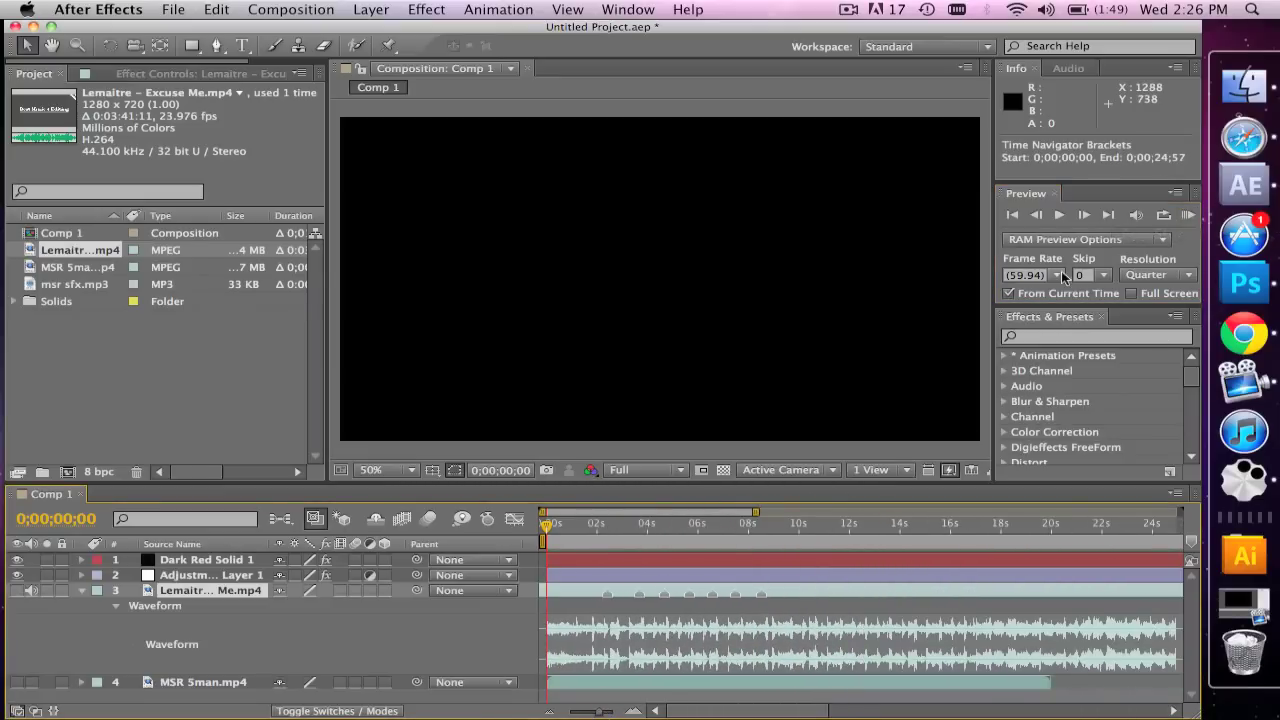
key("ctrl")
left_click(606, 601, "ctrl")
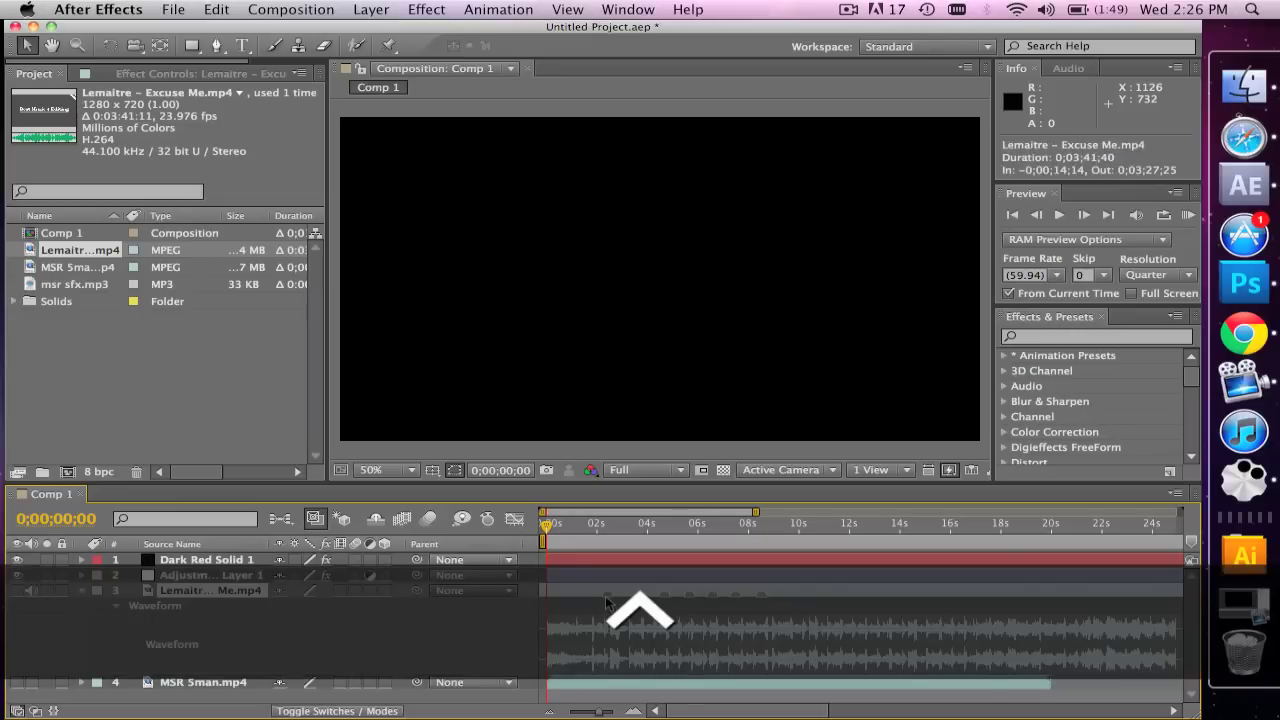
left_click(658, 675)
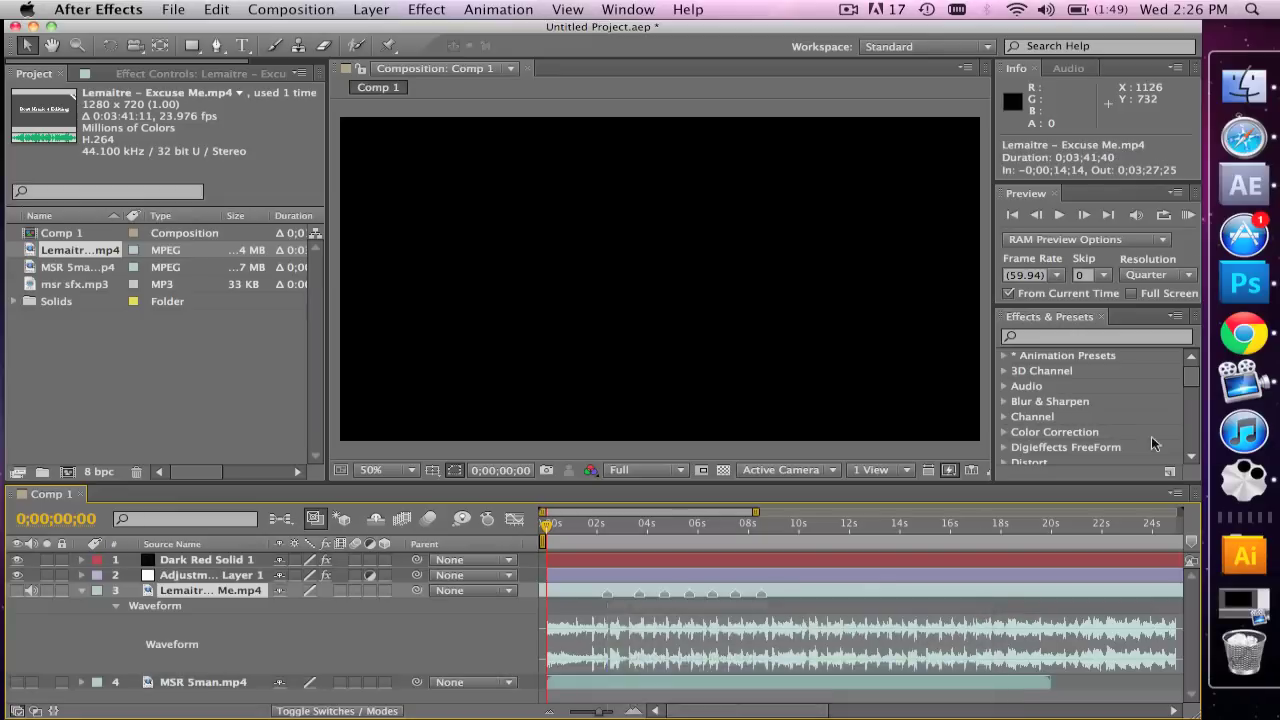
- RAM-preview the music and add eight layer markers on its beats, from about 0;00;02;00 to 0;00;09;00, and stop playback
left_click(1188, 218)
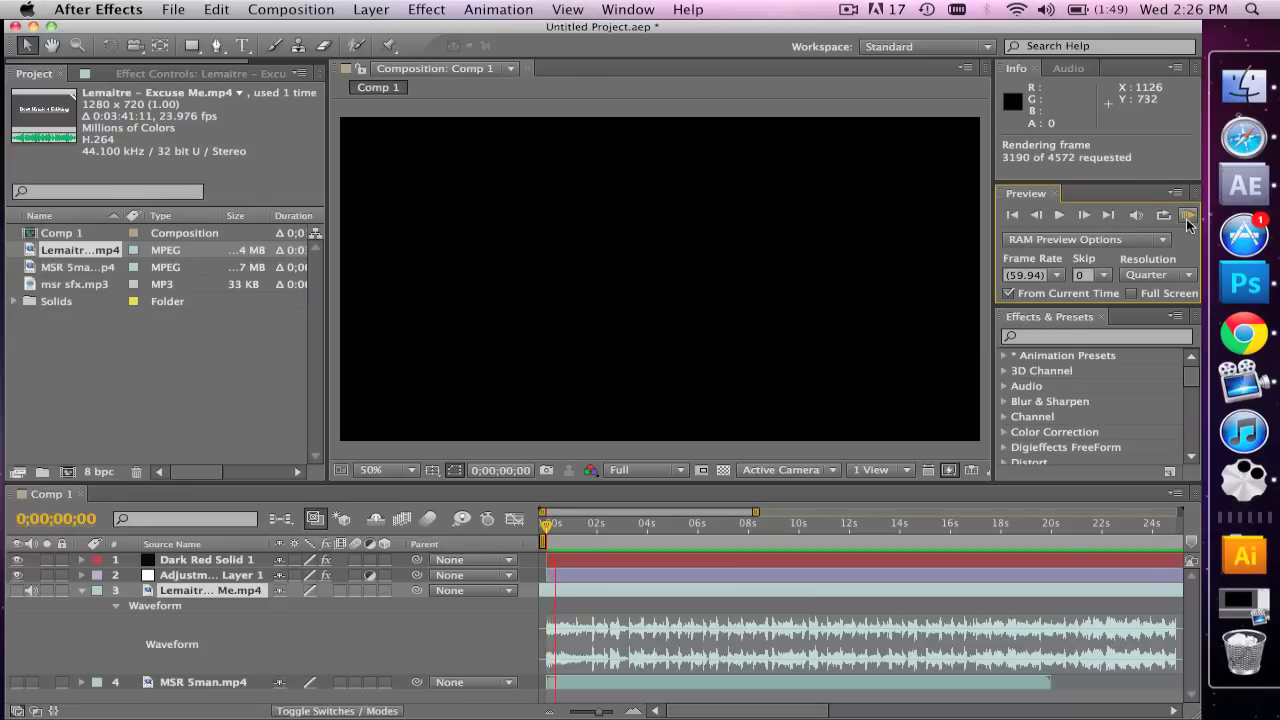
key("KP_Multiply")
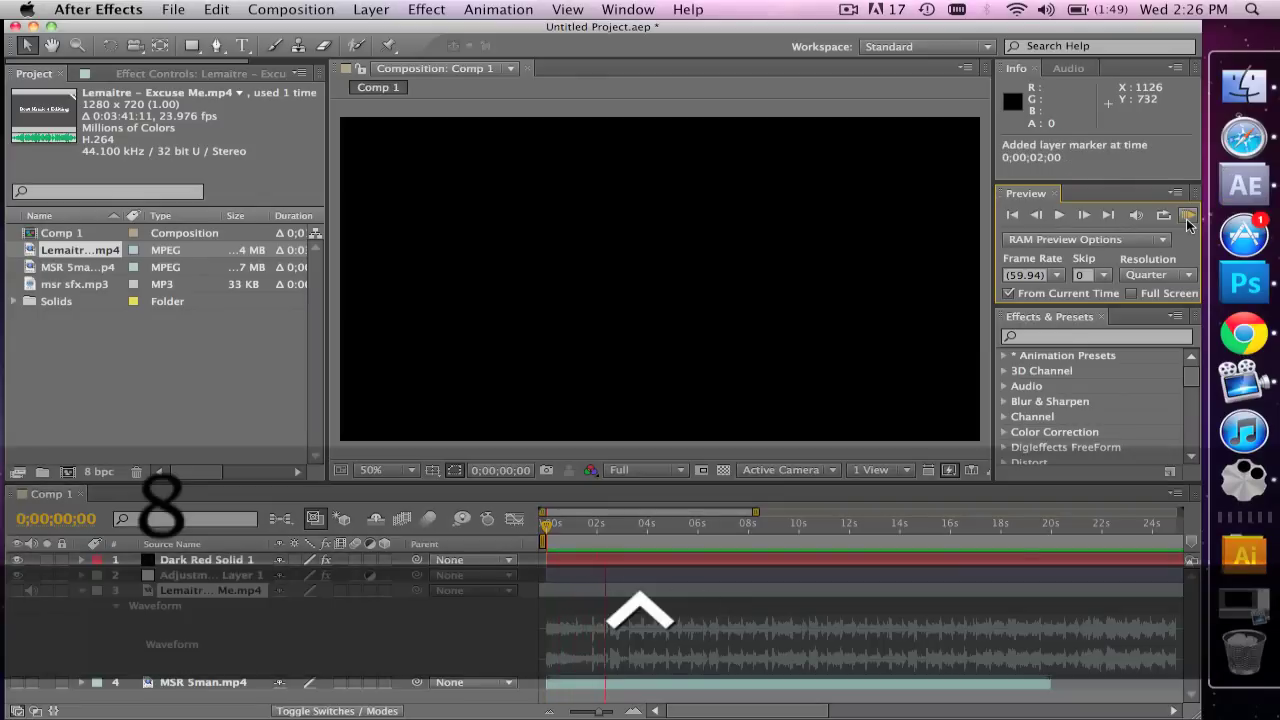
key("KP_Multiply")
key("KP_Multiply")
key("KP_Multiply")
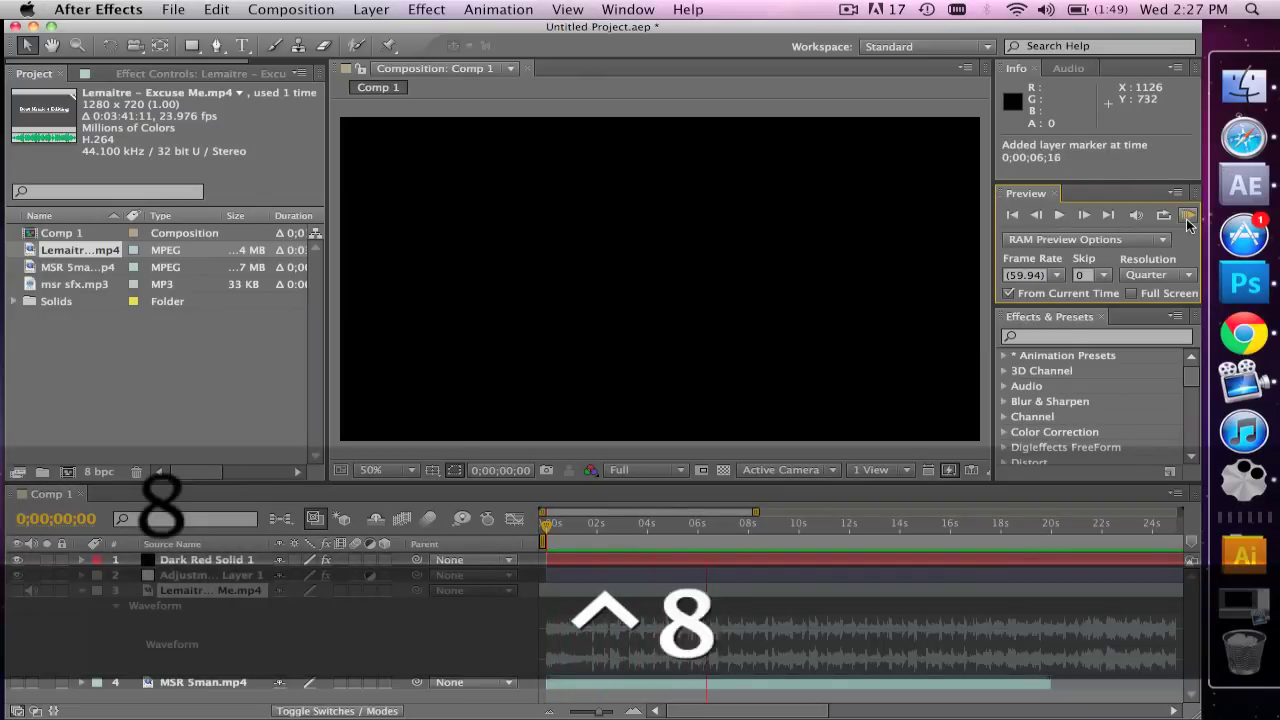
key("KP_Multiply")
key("KP_Multiply")
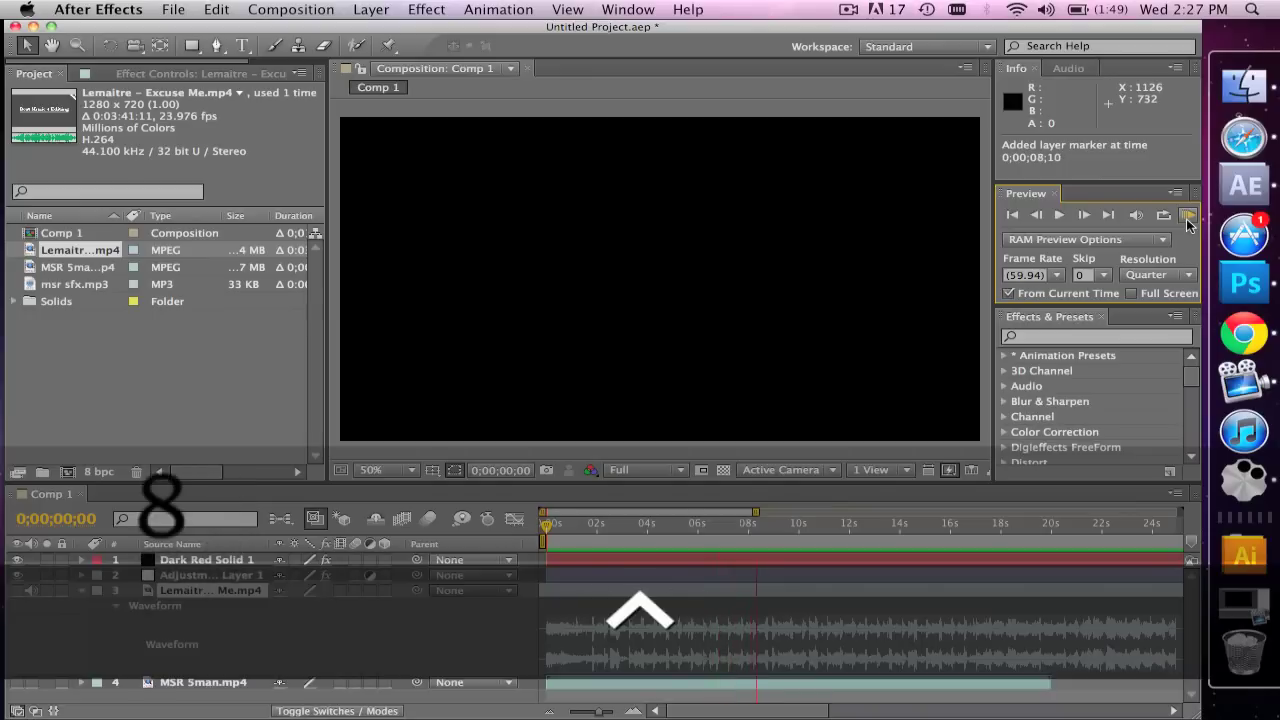
key("KP_Multiply")
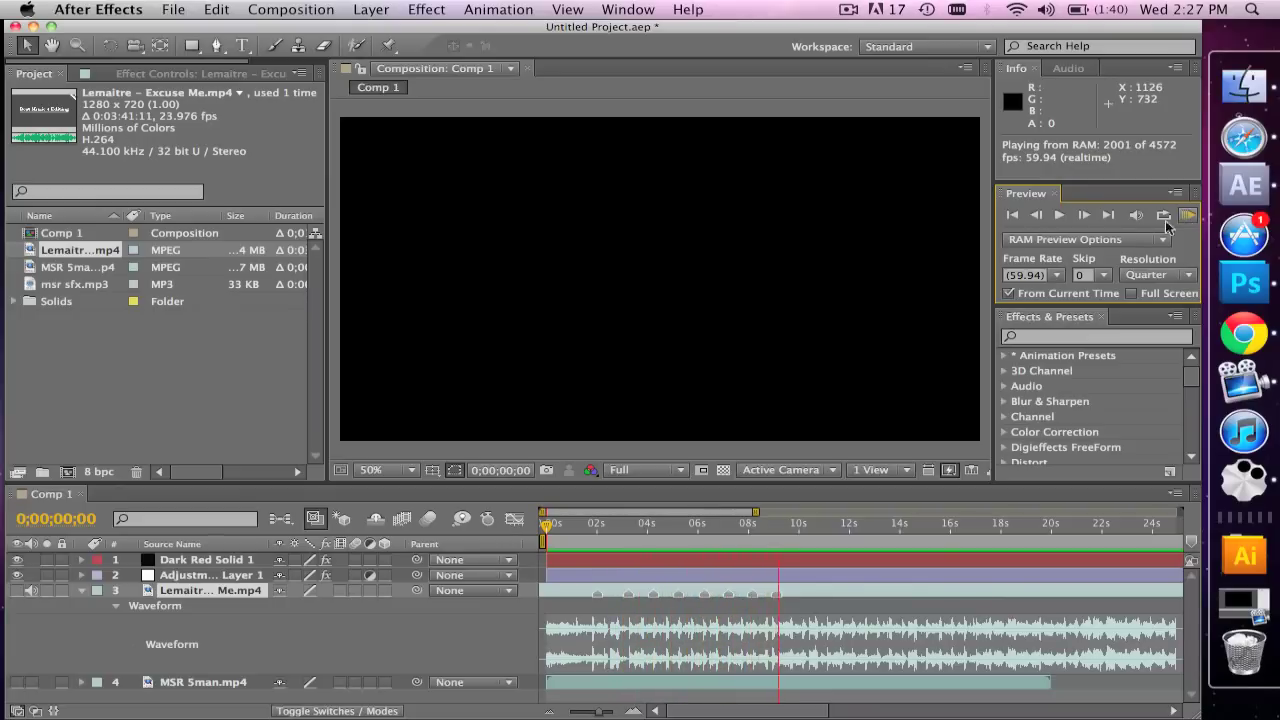
left_click(612, 589)
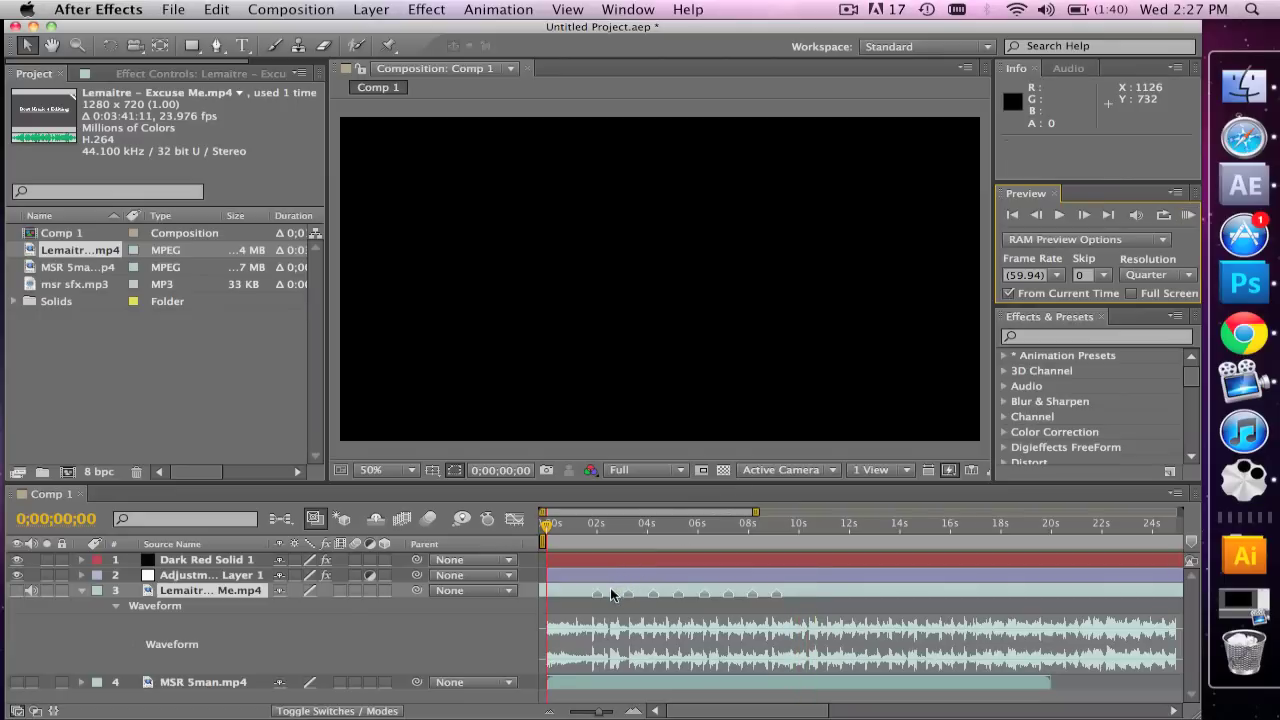
- Add layer markers to the Lemaitre – Excuse Me.mp4 layer at about 0;00;02;49 and 0;00;02;23
left_click(612, 538)
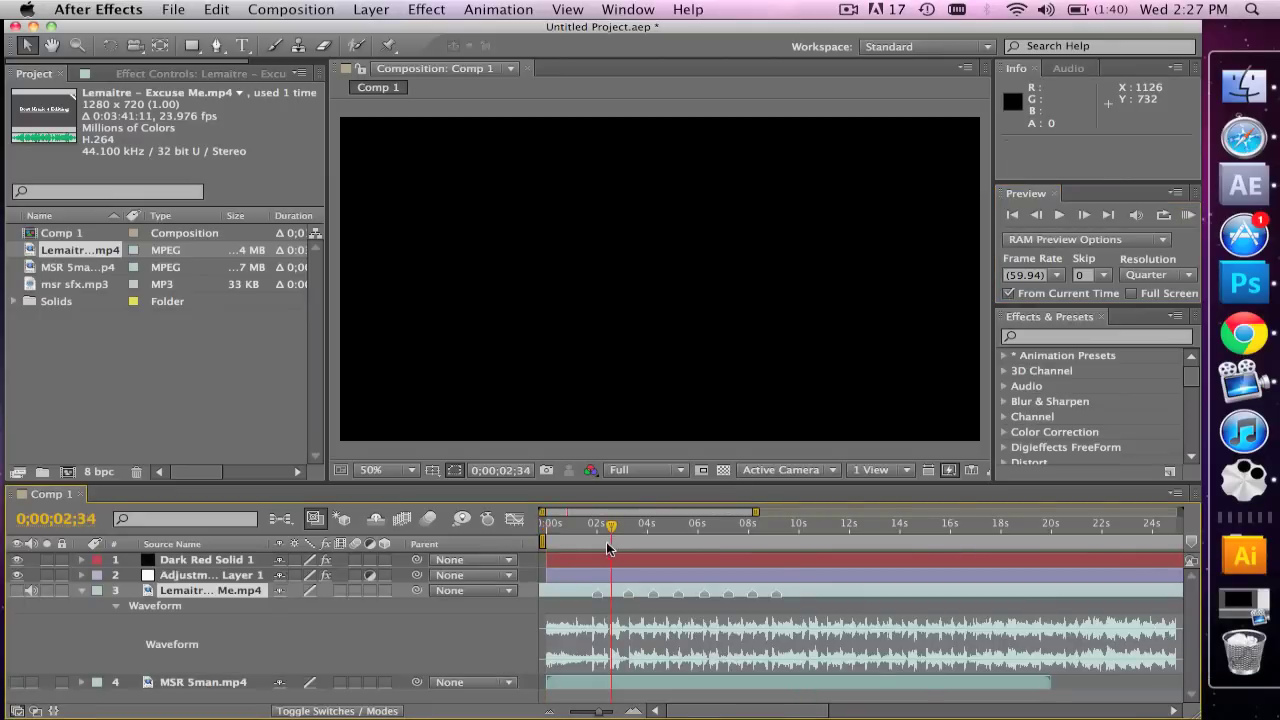
left_click(620, 537)
left_click_drag(623, 537, 622, 537)
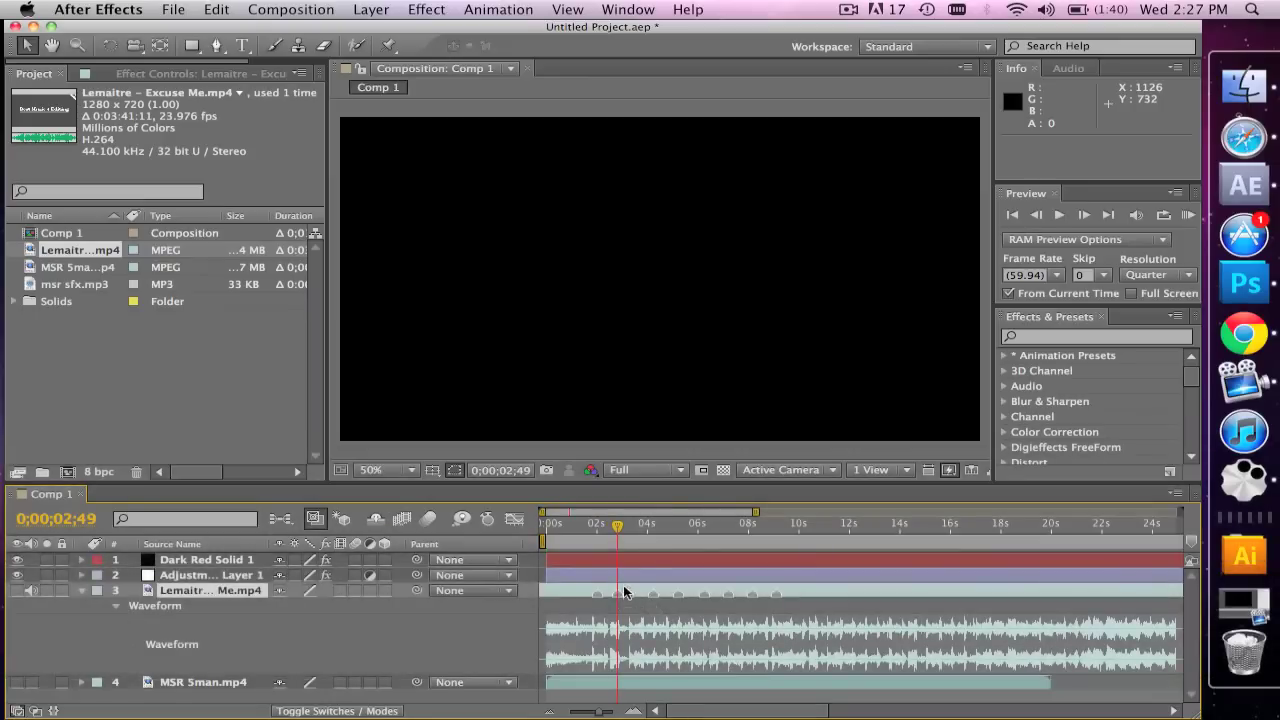
left_click_drag(617, 525, 604, 525)
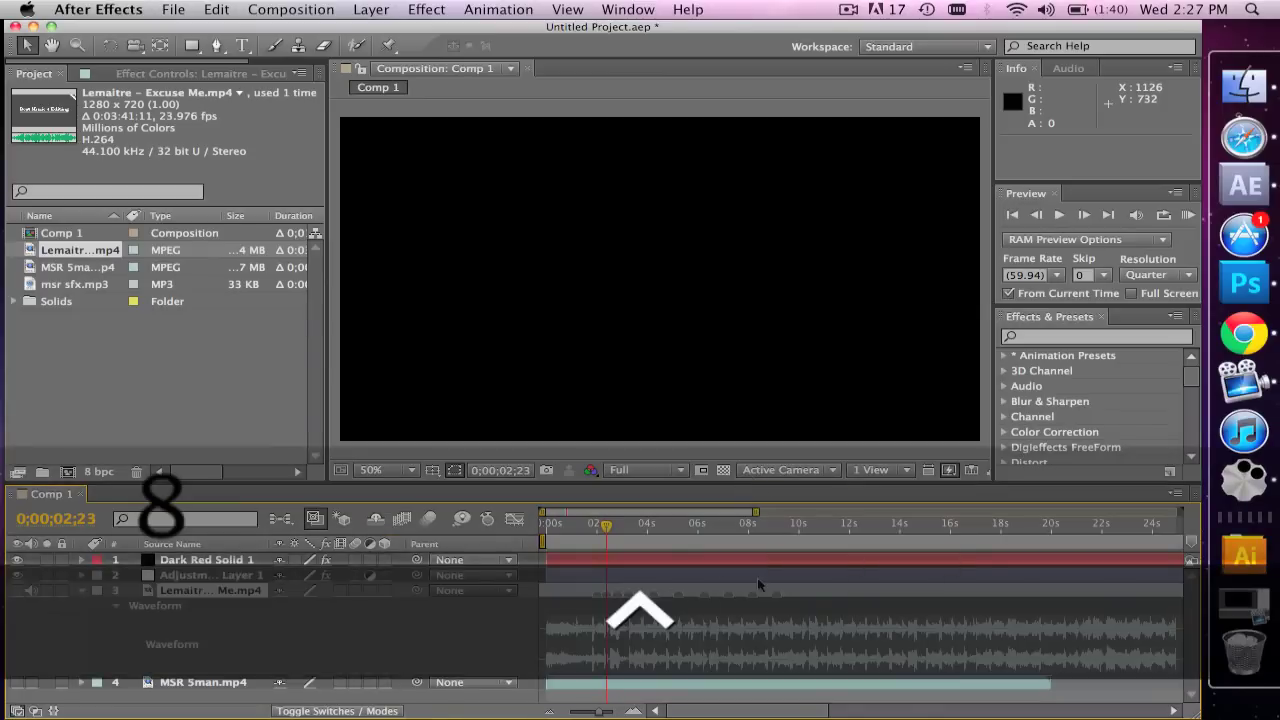
- Delete the two markers at about 0;00;02;49 and 0;00;02;00 from the music layer, keeping the one at 0;00;02;23
right_click(618, 594)
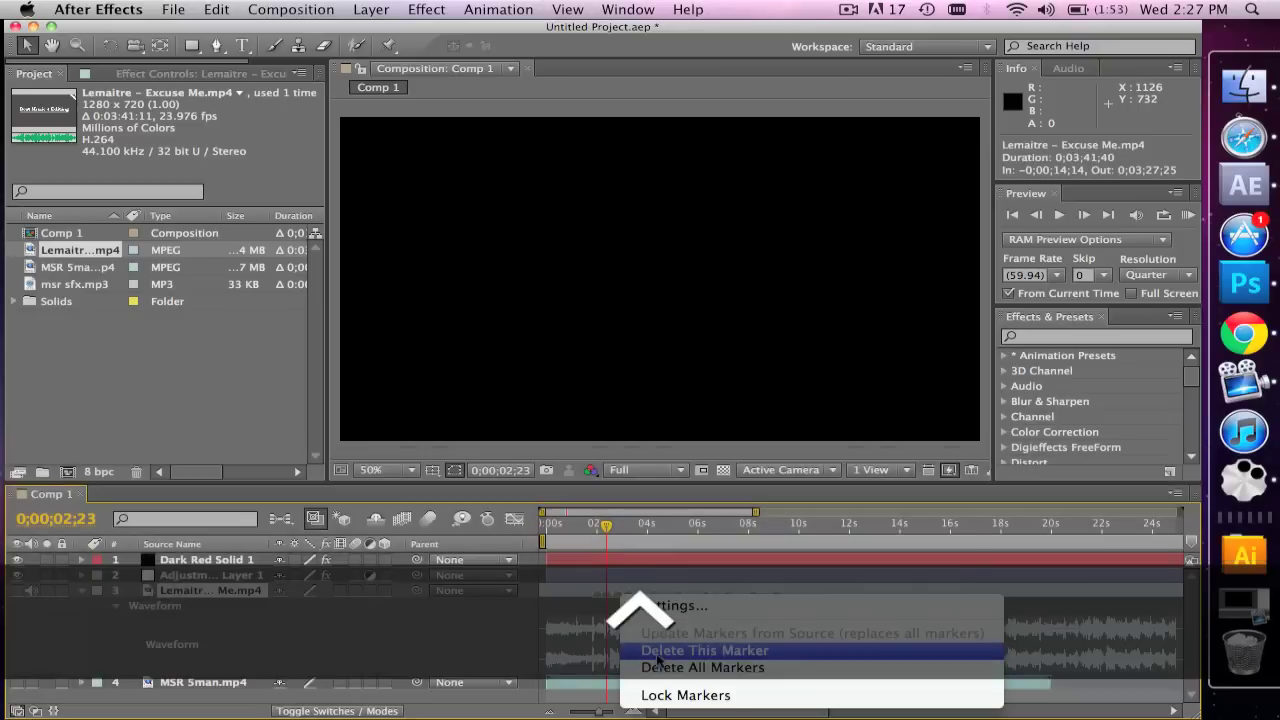
left_click(655, 651)
right_click(600, 602)
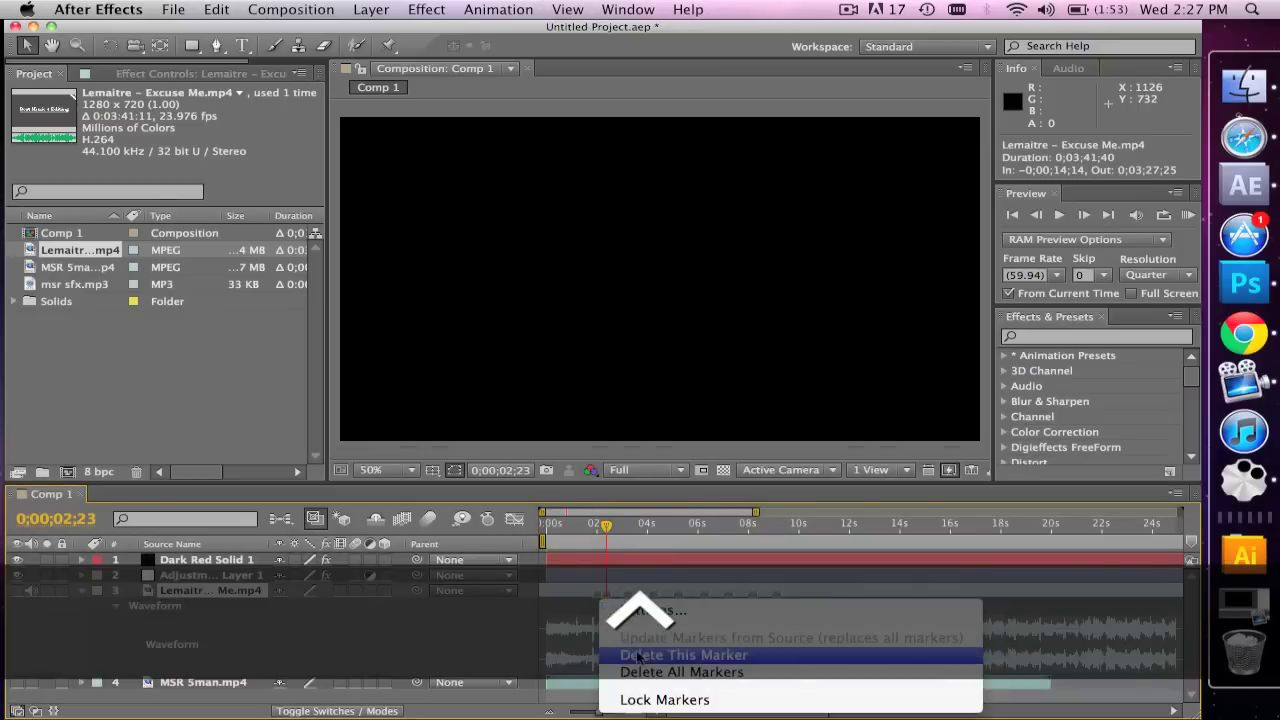
left_click(638, 655)
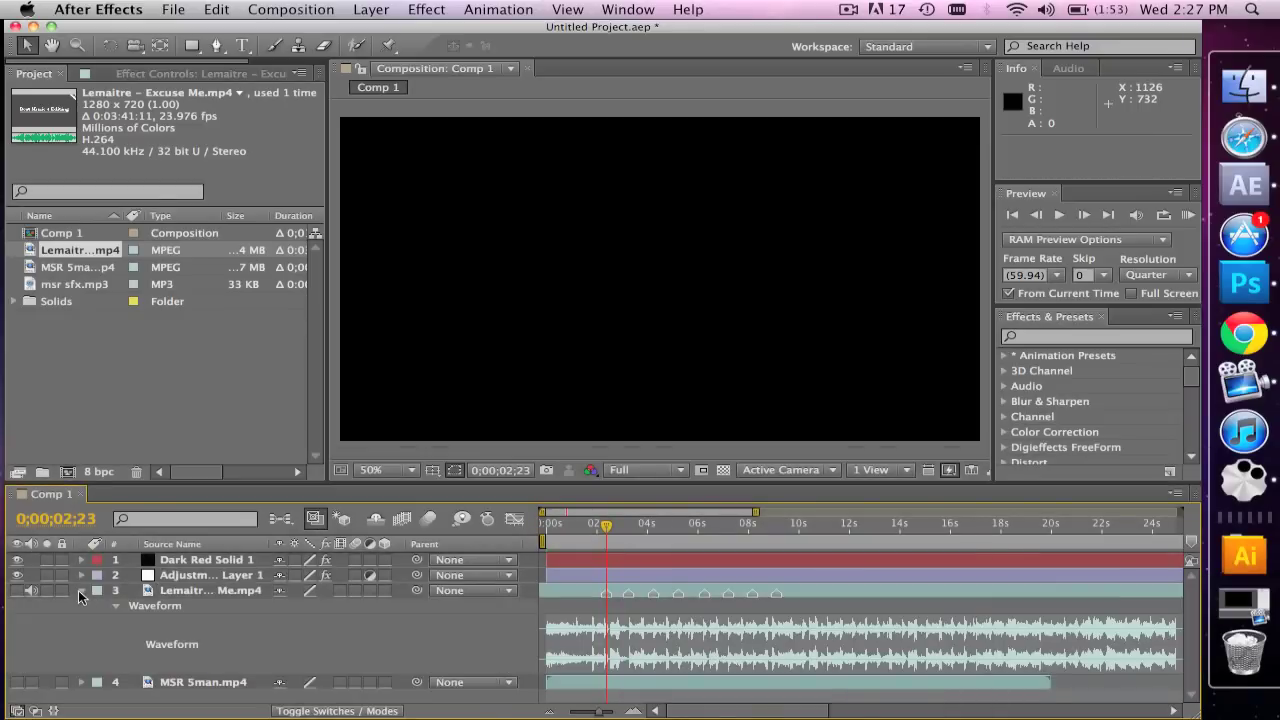
- Collapse the music layer's waveform and turn on the visibility of the MSR 5man.mp4 layer
left_click(79, 590)
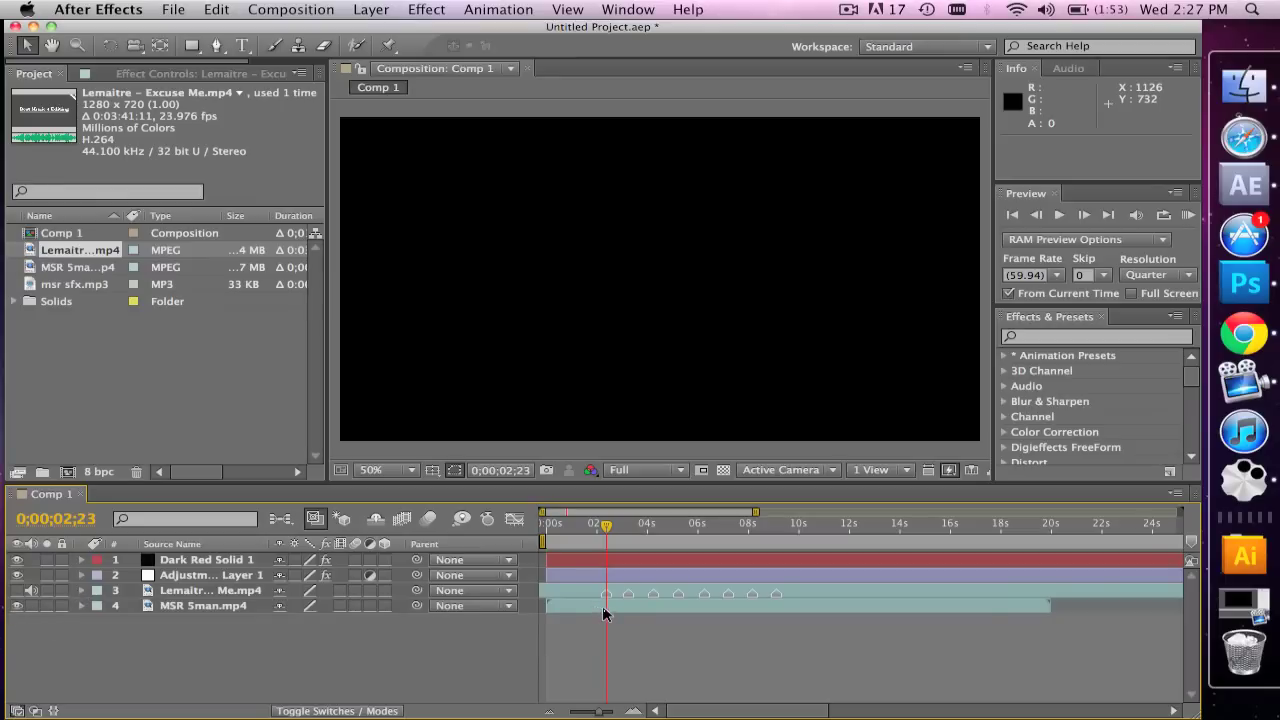
left_click(18, 605)
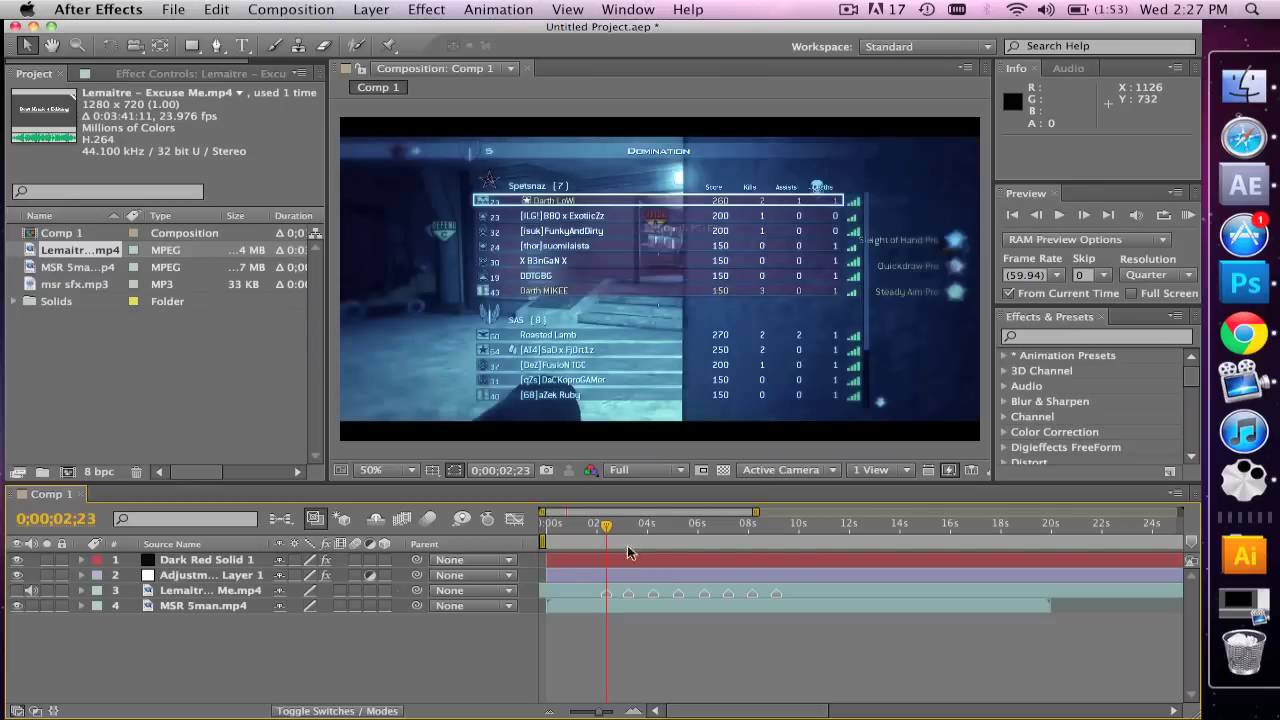
- Scrub through the gameplay up to about 0;00;10;20 to examine where the scoped-in action begins
left_click(658, 526)
left_click(671, 527)
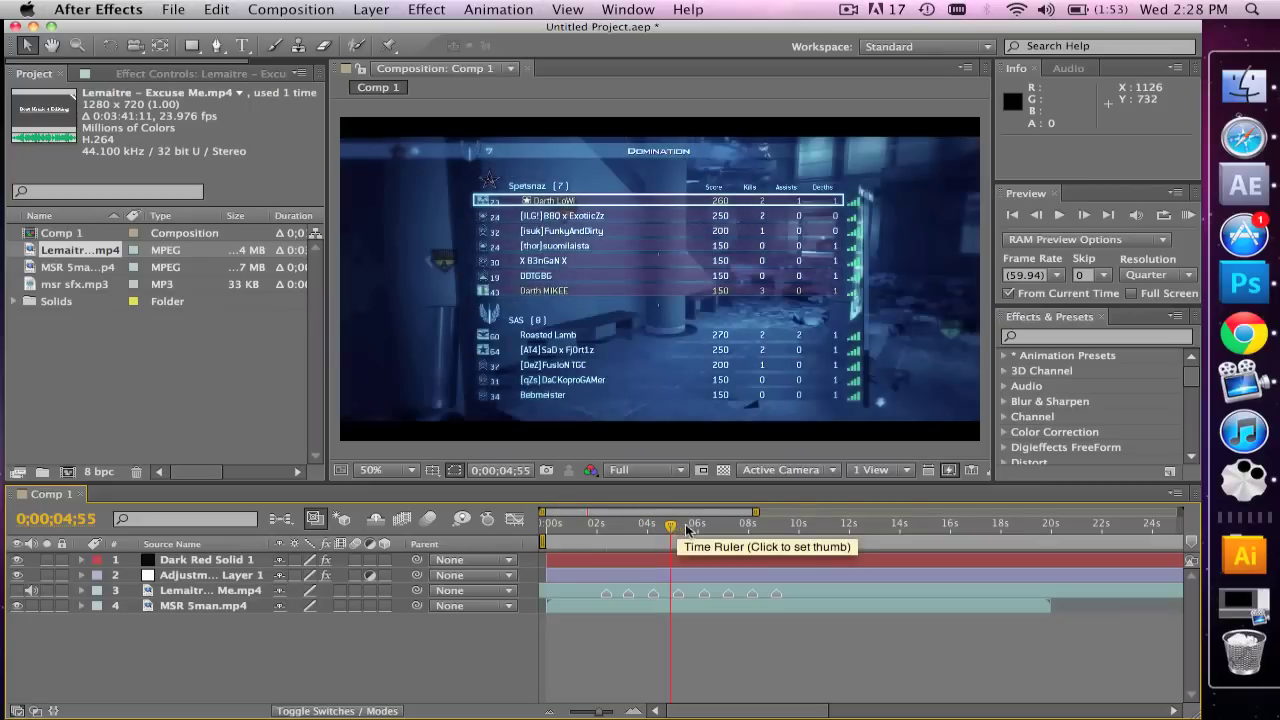
left_click(706, 530)
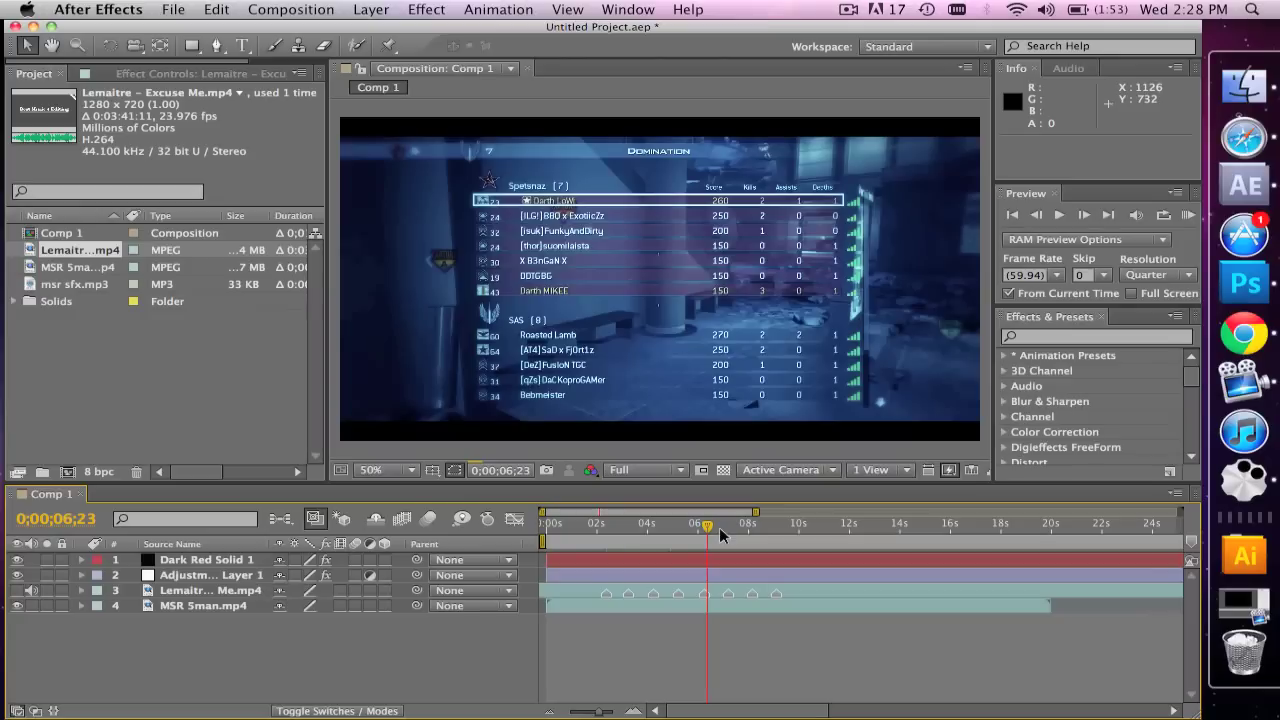
left_click(720, 525)
left_click(736, 527)
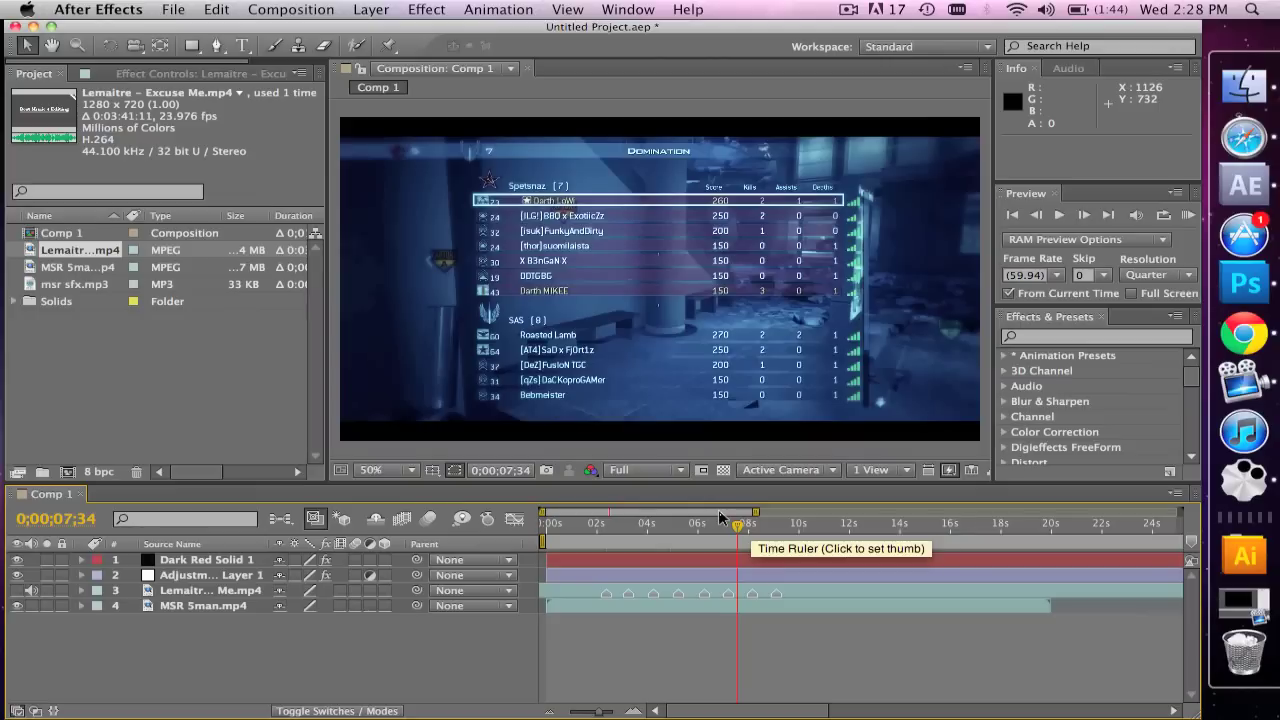
left_click(720, 515)
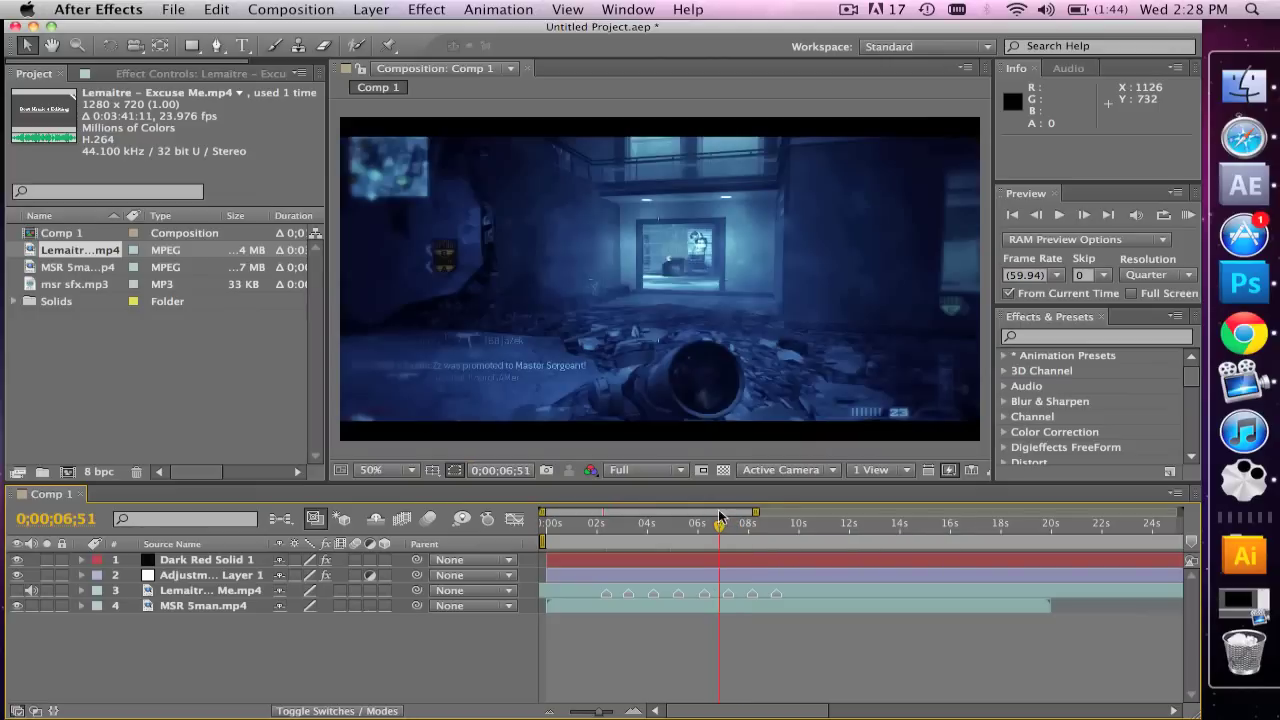
left_click(745, 530)
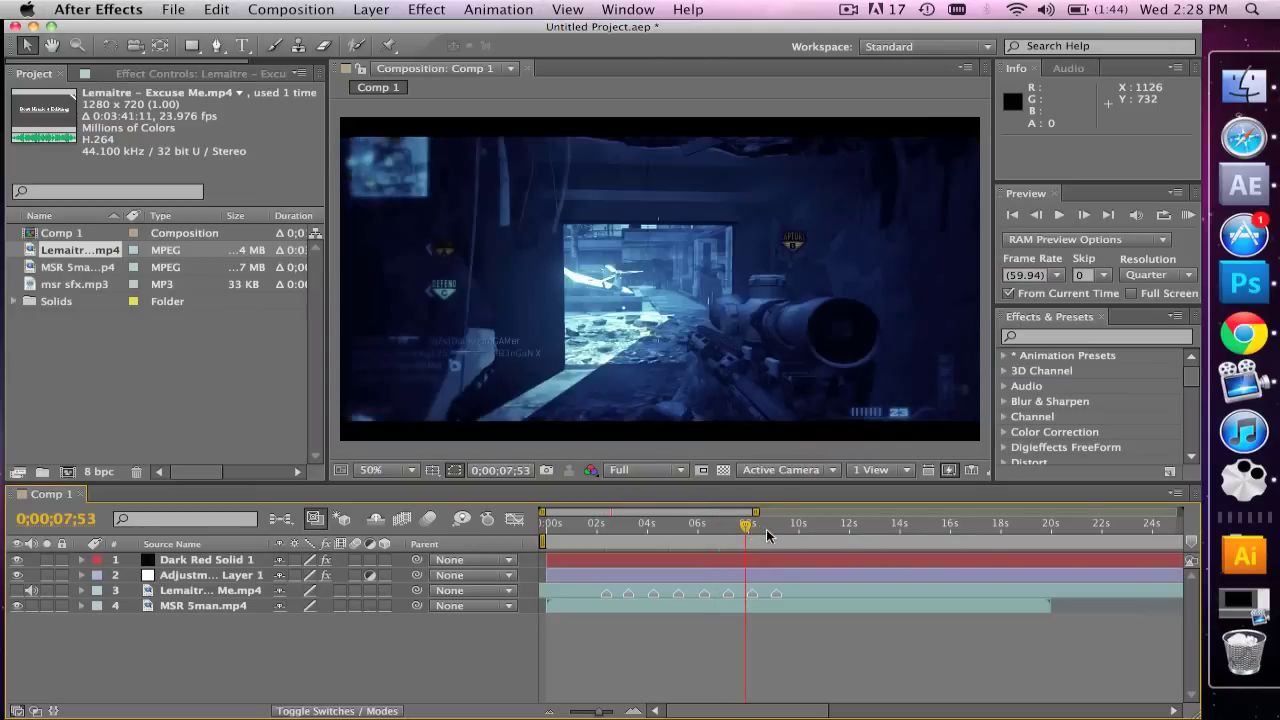
left_click(763, 528)
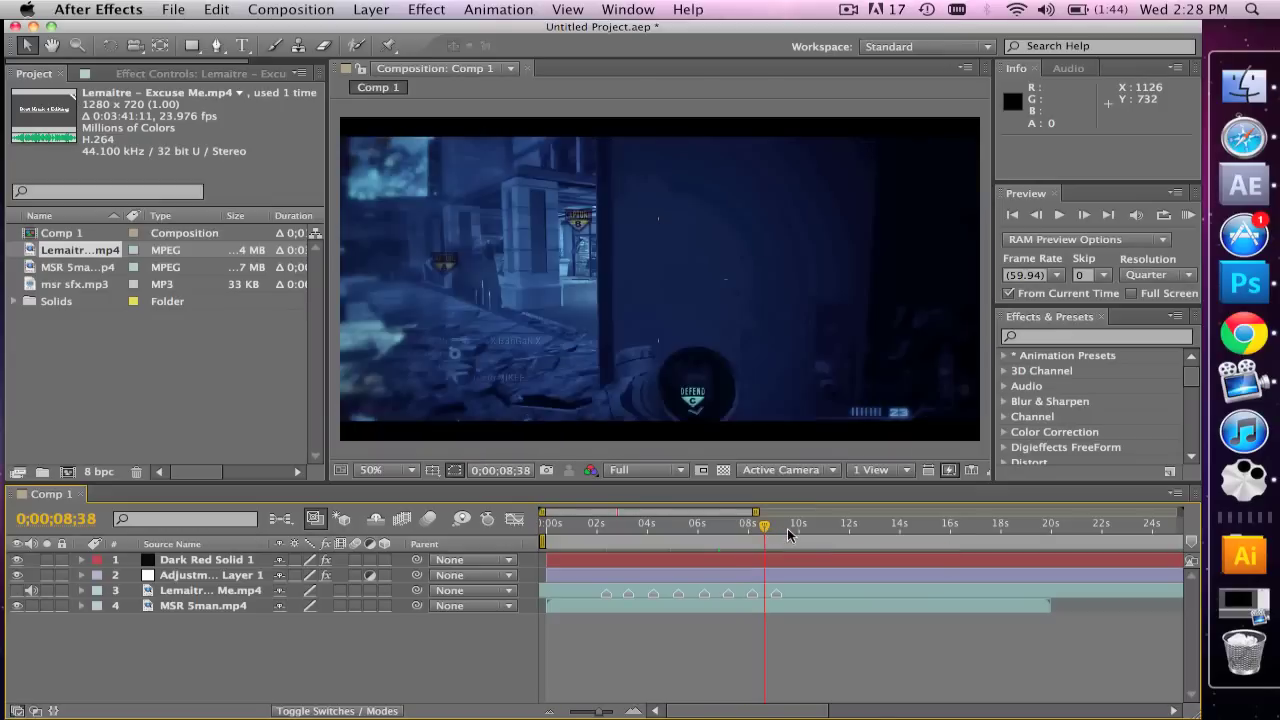
left_click(766, 528)
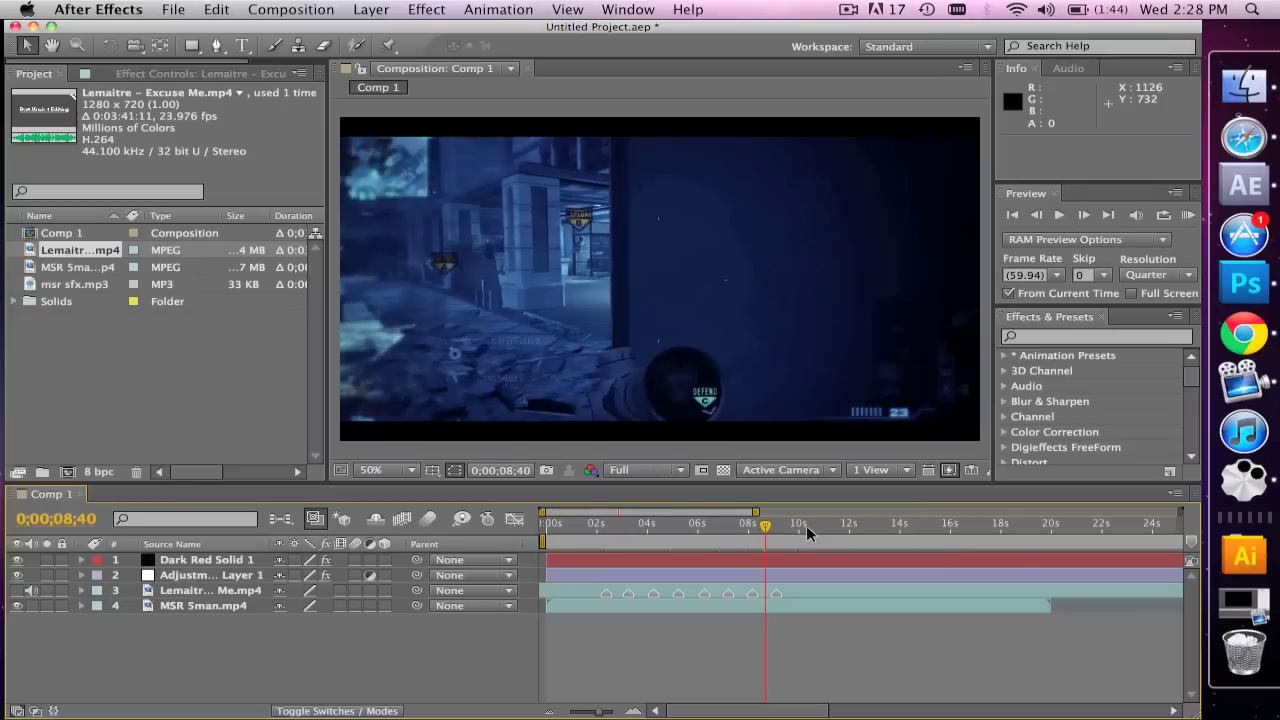
left_click(806, 525)
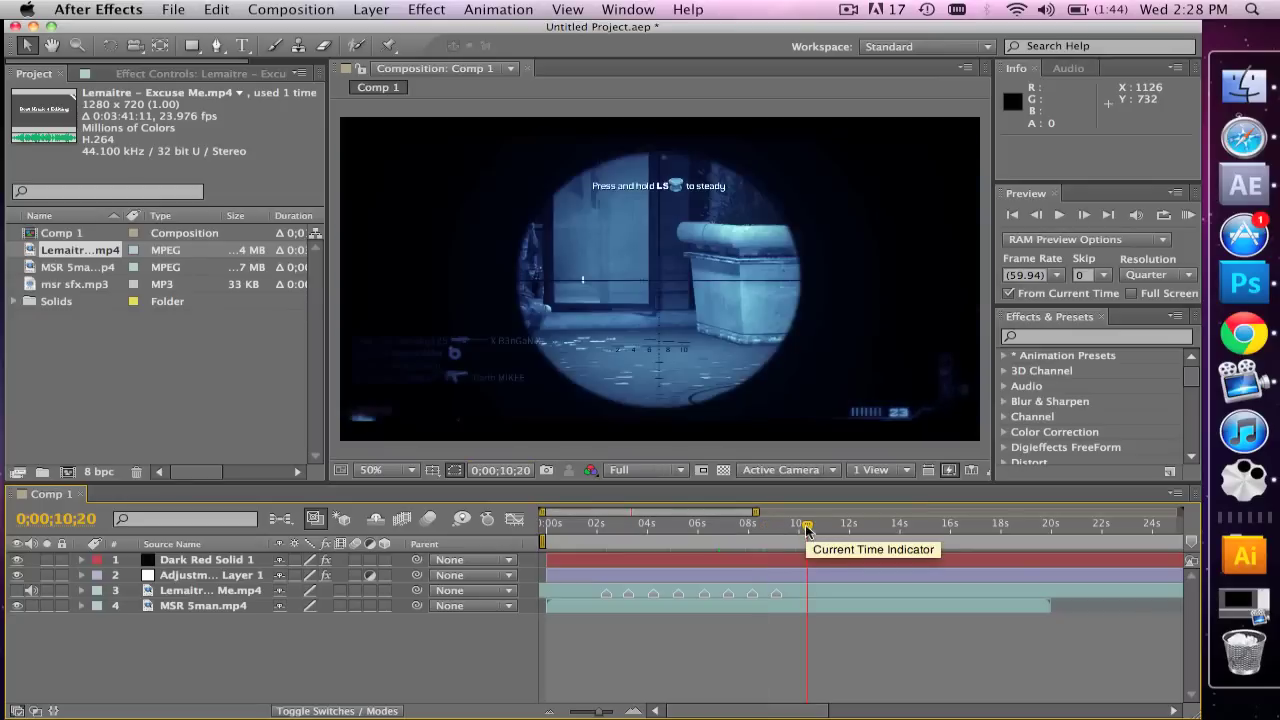
- Hide Adjustment Layer 1 and step through the gameplay frame by frame from 0;00;10;20 to 0;00;10;27
left_click(17, 575)
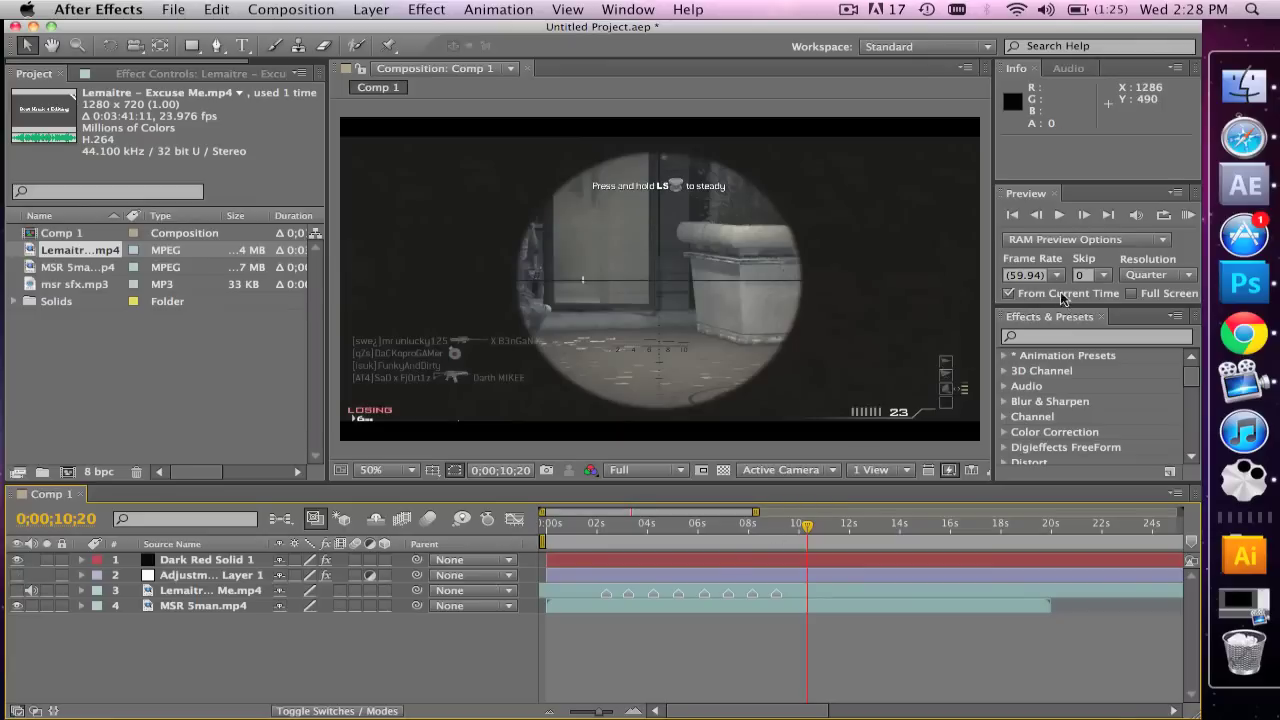
left_click(1083, 215)
left_click(1083, 215)
left_click(1083, 215)
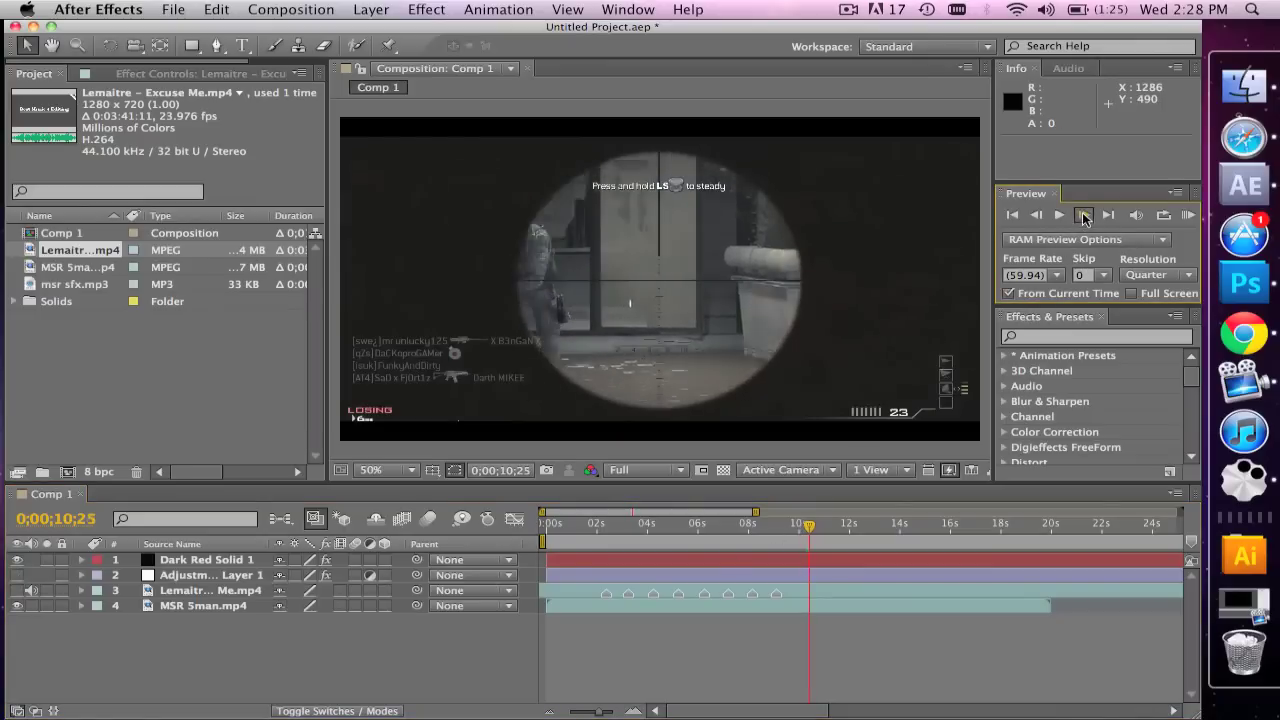
left_click(1083, 215)
left_click(1083, 215)
left_click(1083, 215)
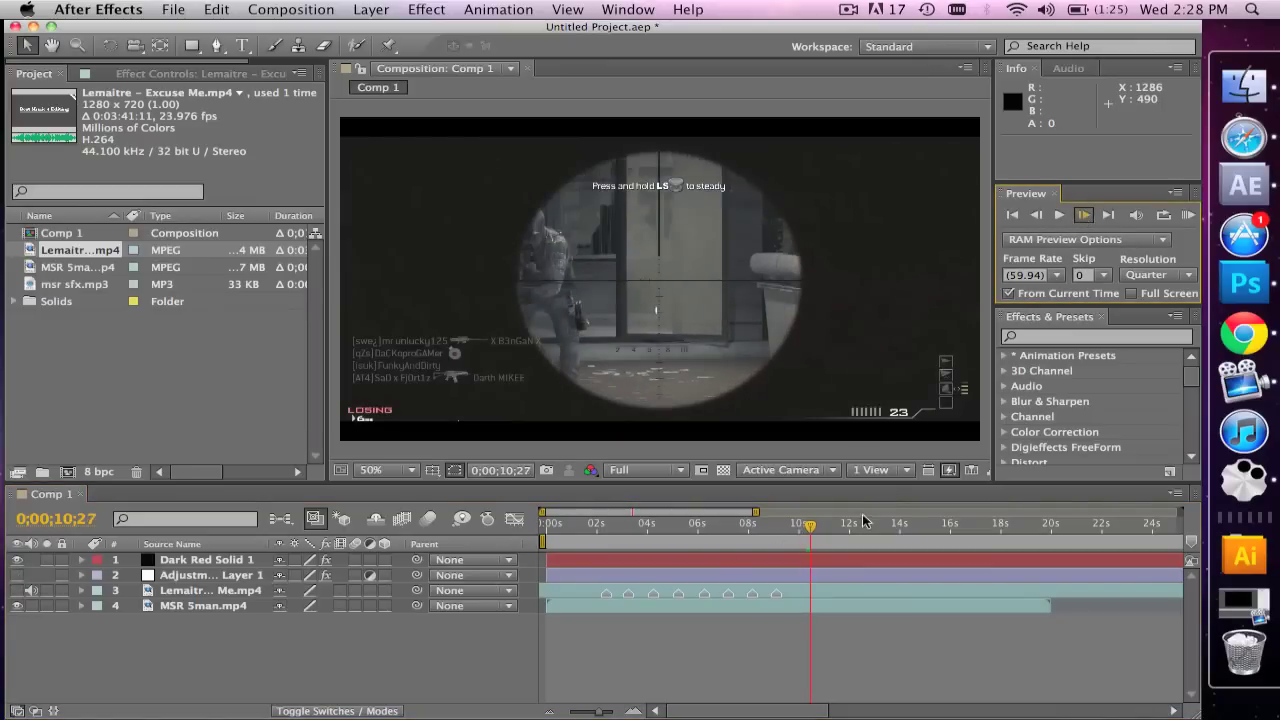
- Split the MSR 5man.mp4 layer at 0;00;10;04, just before the player aims down the scope
left_click(796, 526)
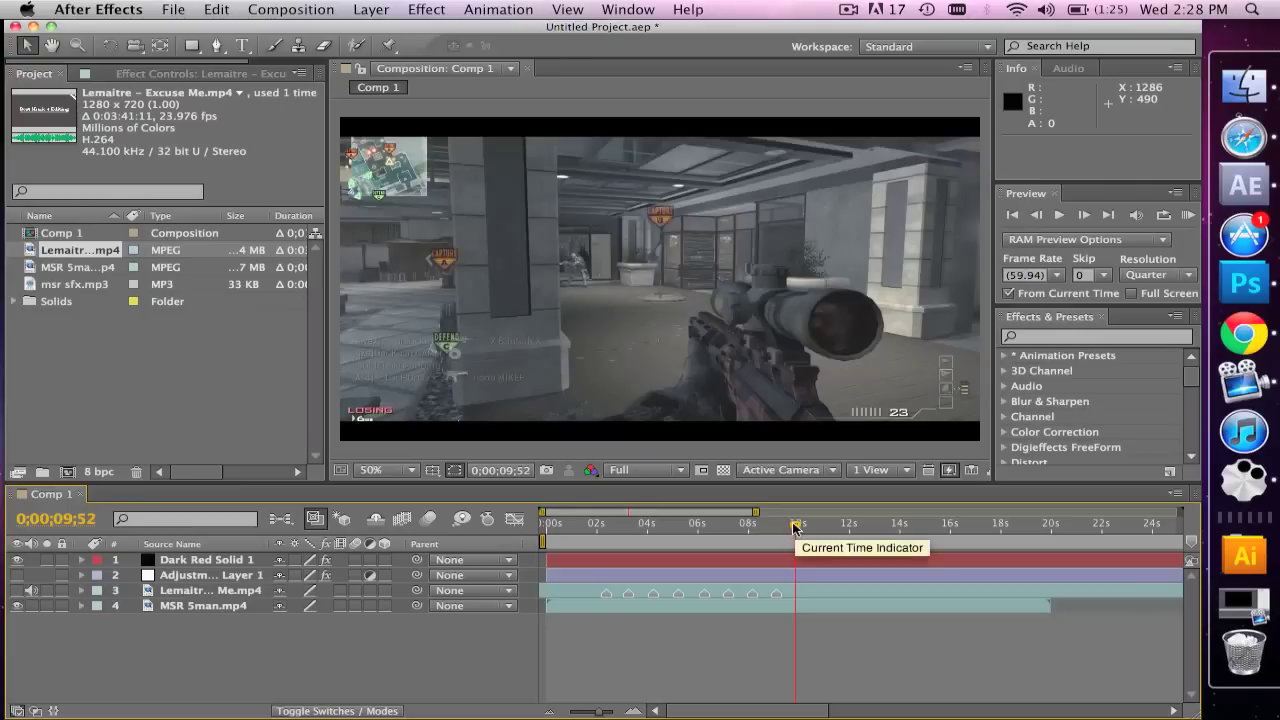
left_click_drag(796, 526, 799, 530)
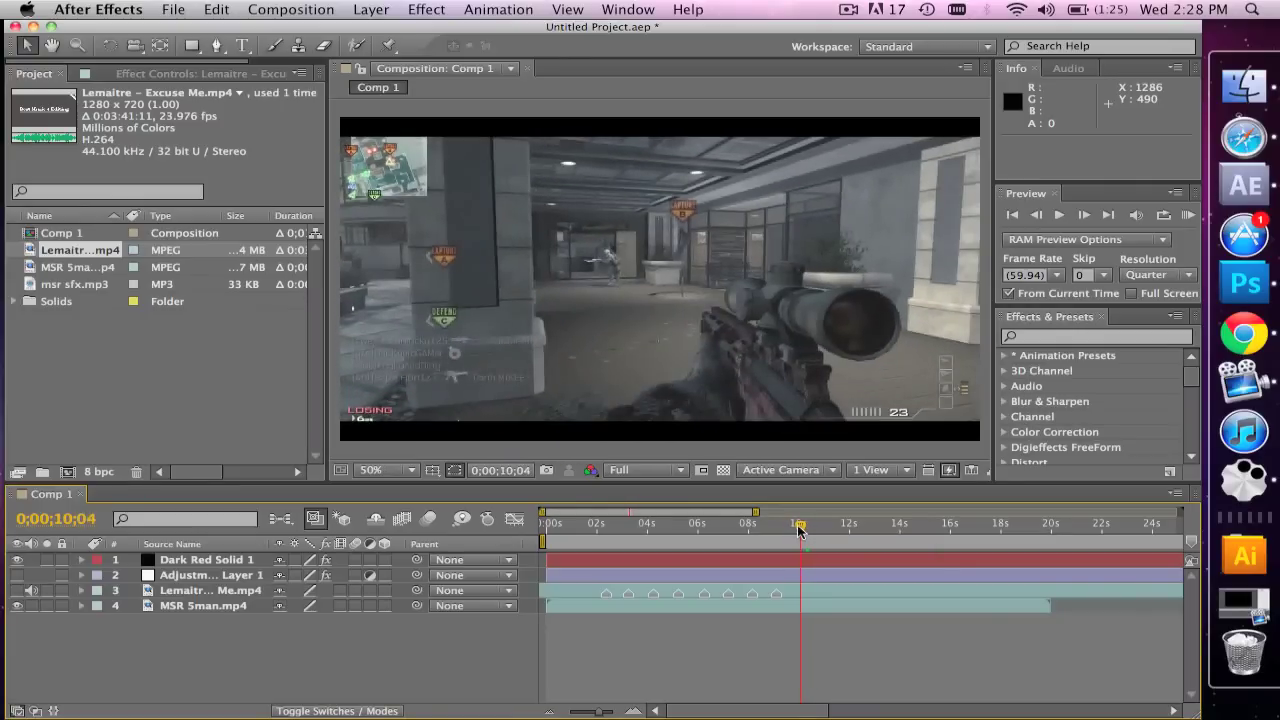
left_click(826, 606)
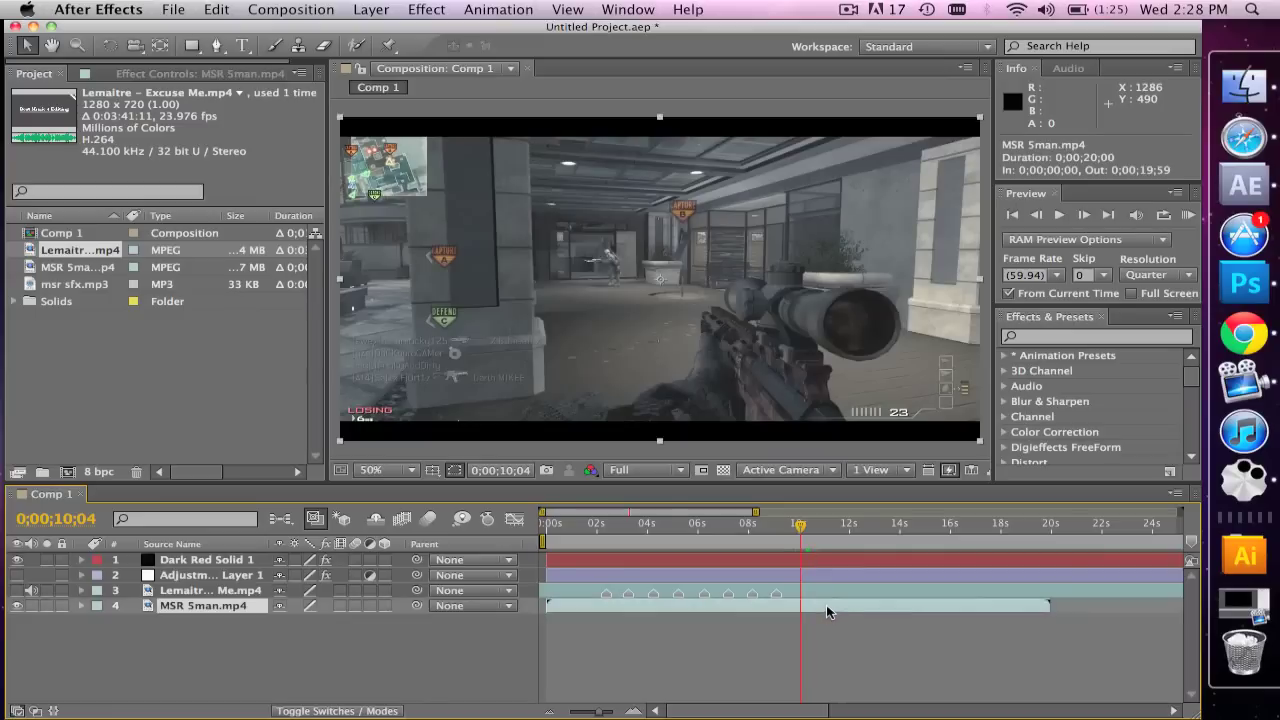
key("super+shift")
key("super+shift+d")
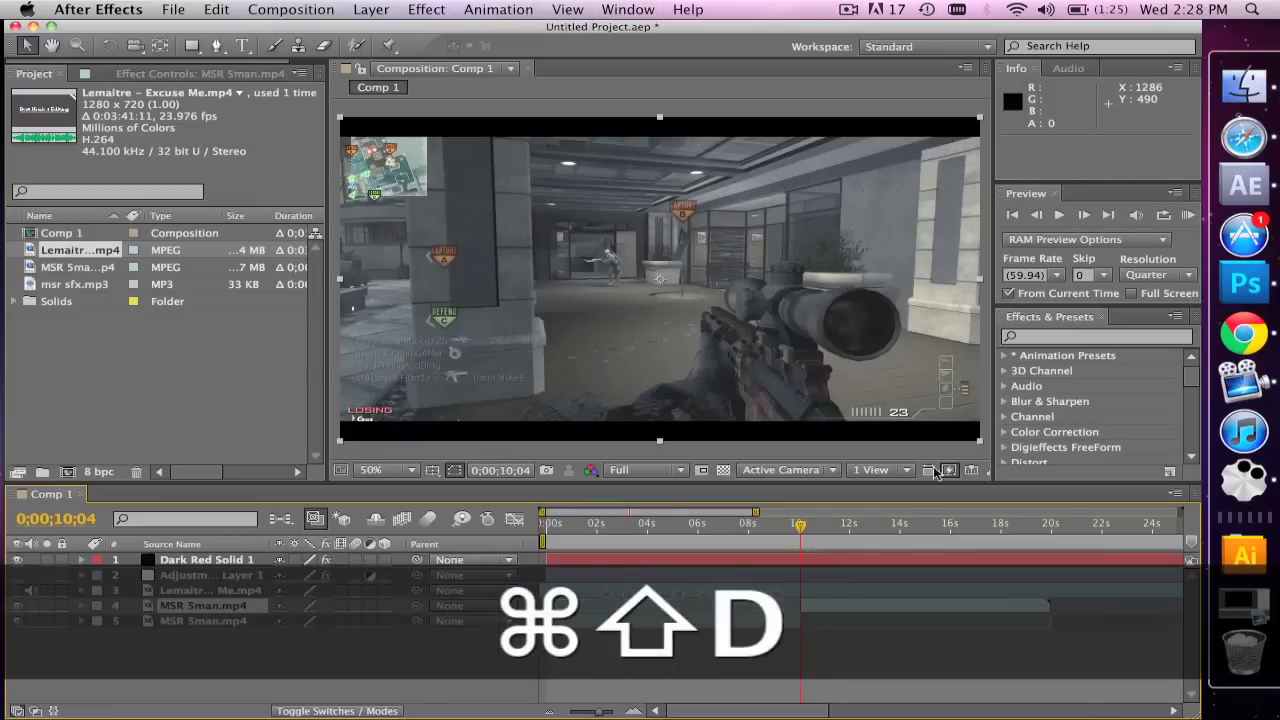
- Find the scope-in moment frame by frame and split the later MSR 5man.mp4 segment at 0;00;10;17
left_click(1083, 216)
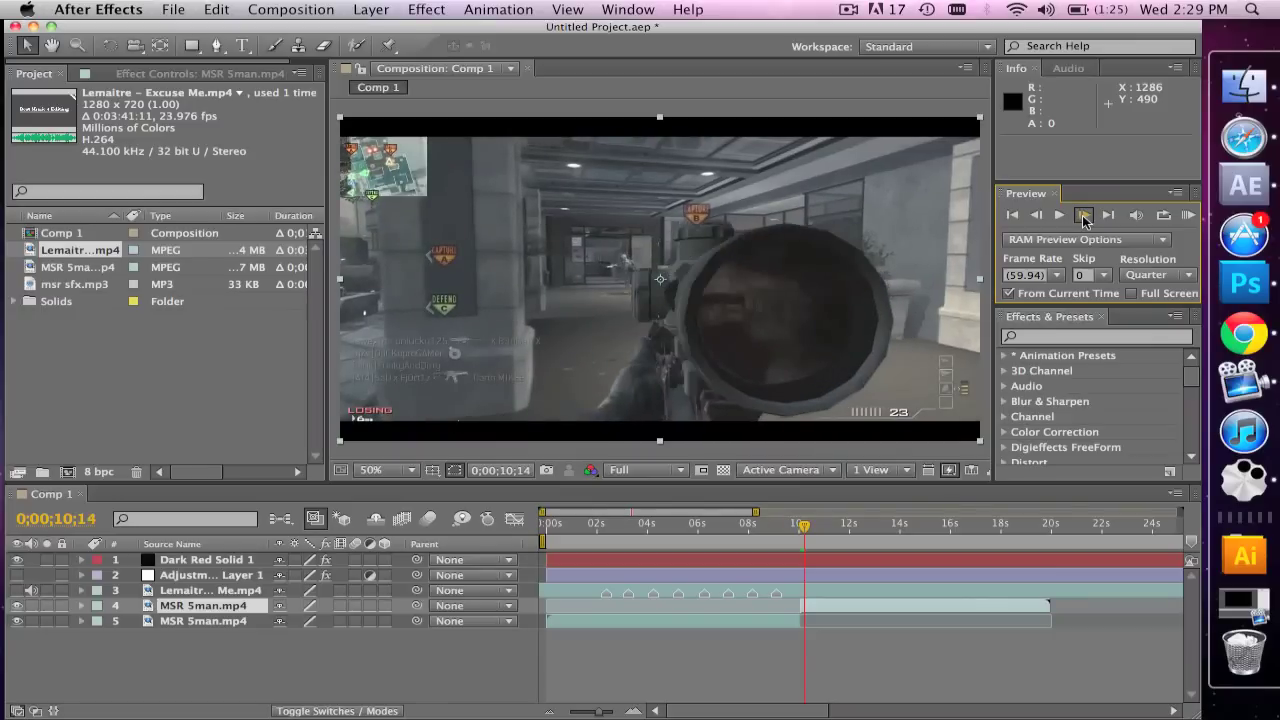
left_click(1084, 215)
left_click(1084, 215)
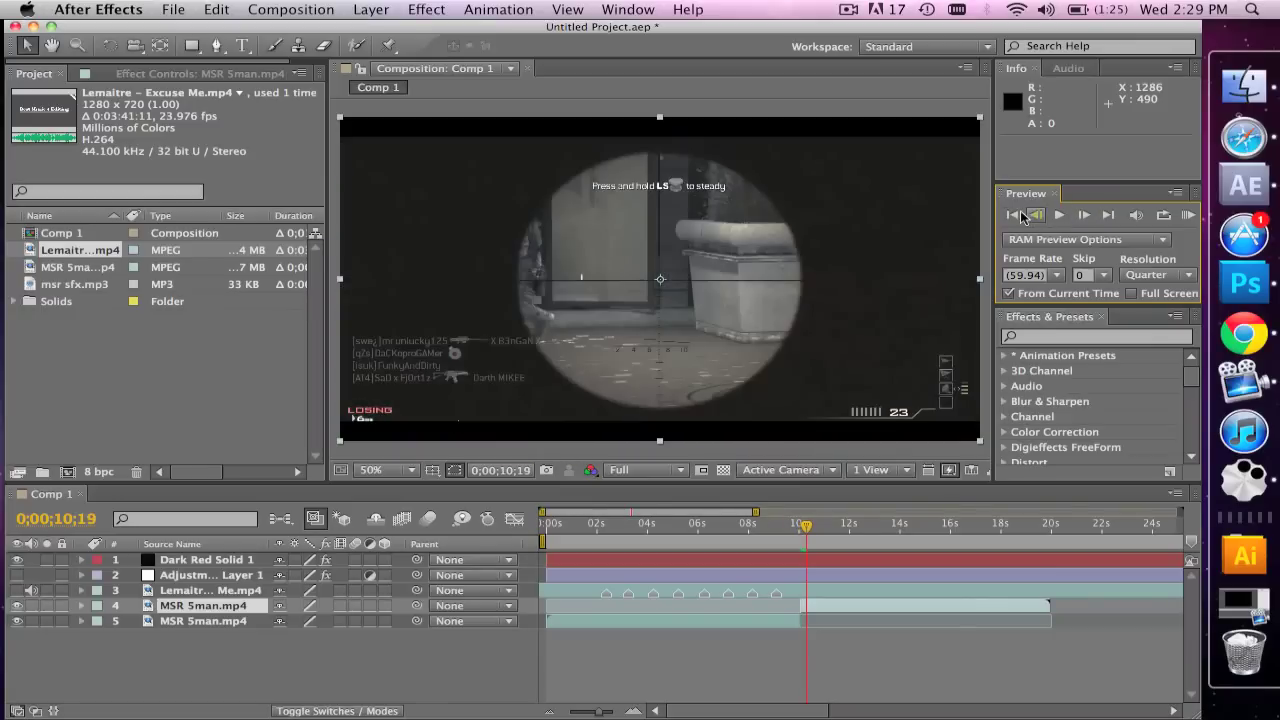
left_click(1035, 215)
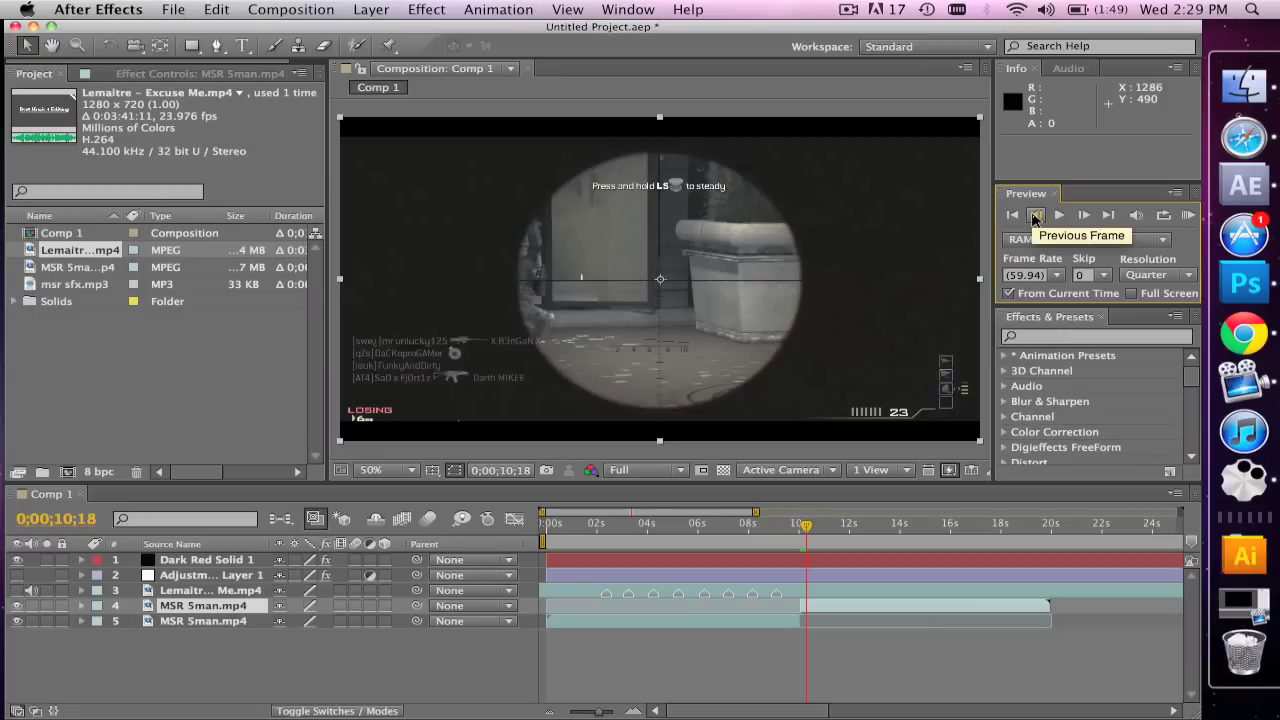
left_click(1035, 215)
left_click(1035, 215)
left_click(1035, 215)
left_click(1035, 215)
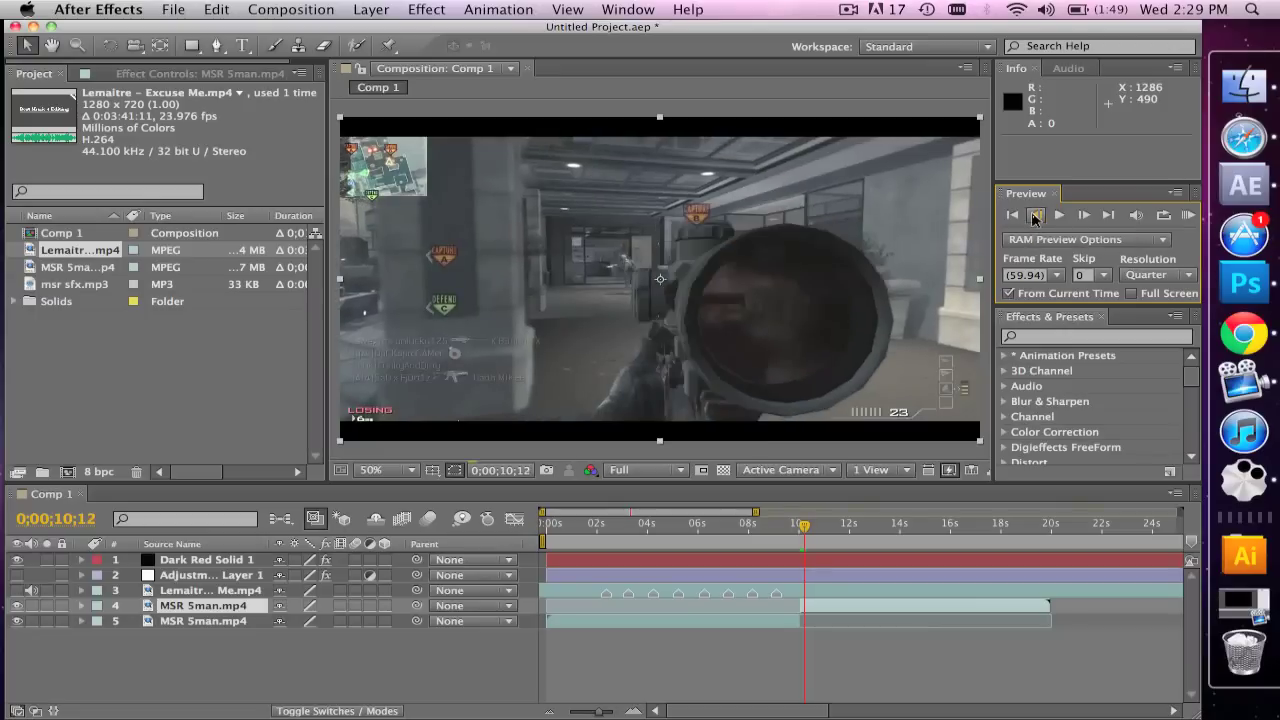
left_click(1035, 215)
left_click(1035, 215)
left_click(1080, 215)
left_click(1080, 215)
left_click(1080, 215)
left_click(1080, 215)
left_click(1076, 214)
left_click(1076, 214)
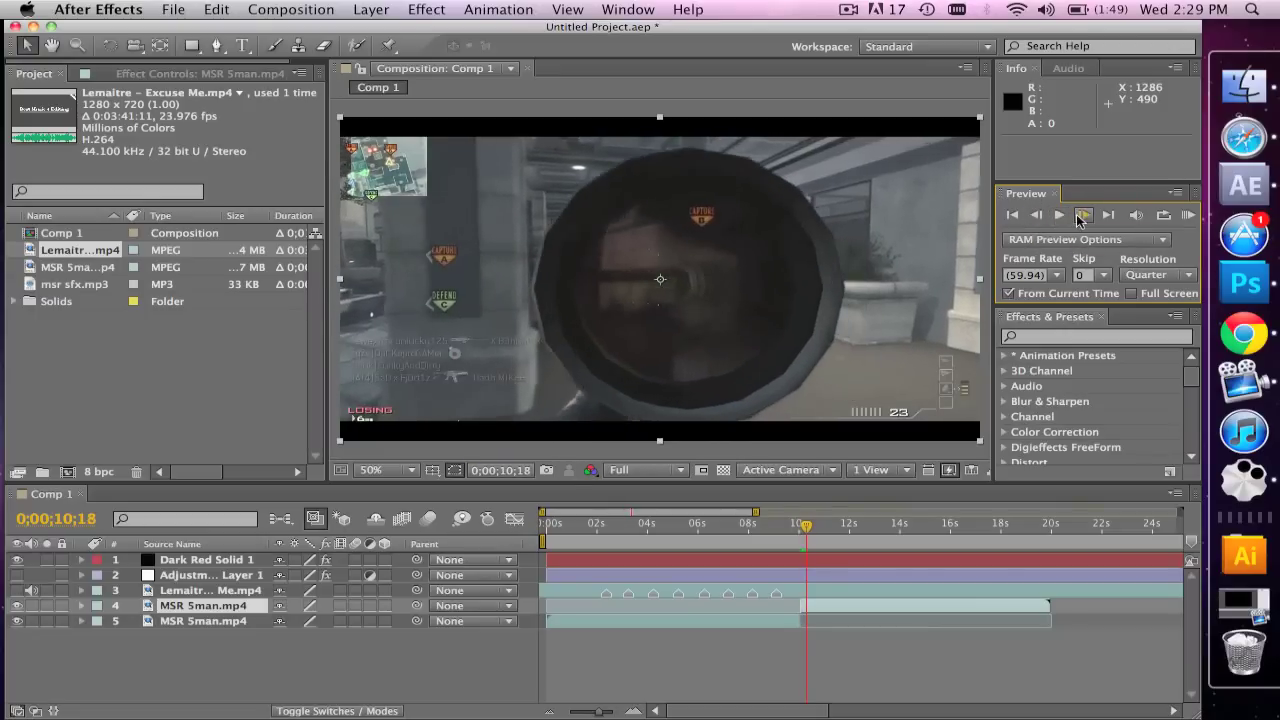
left_click(1076, 214)
left_click(1046, 215)
left_click(1046, 215)
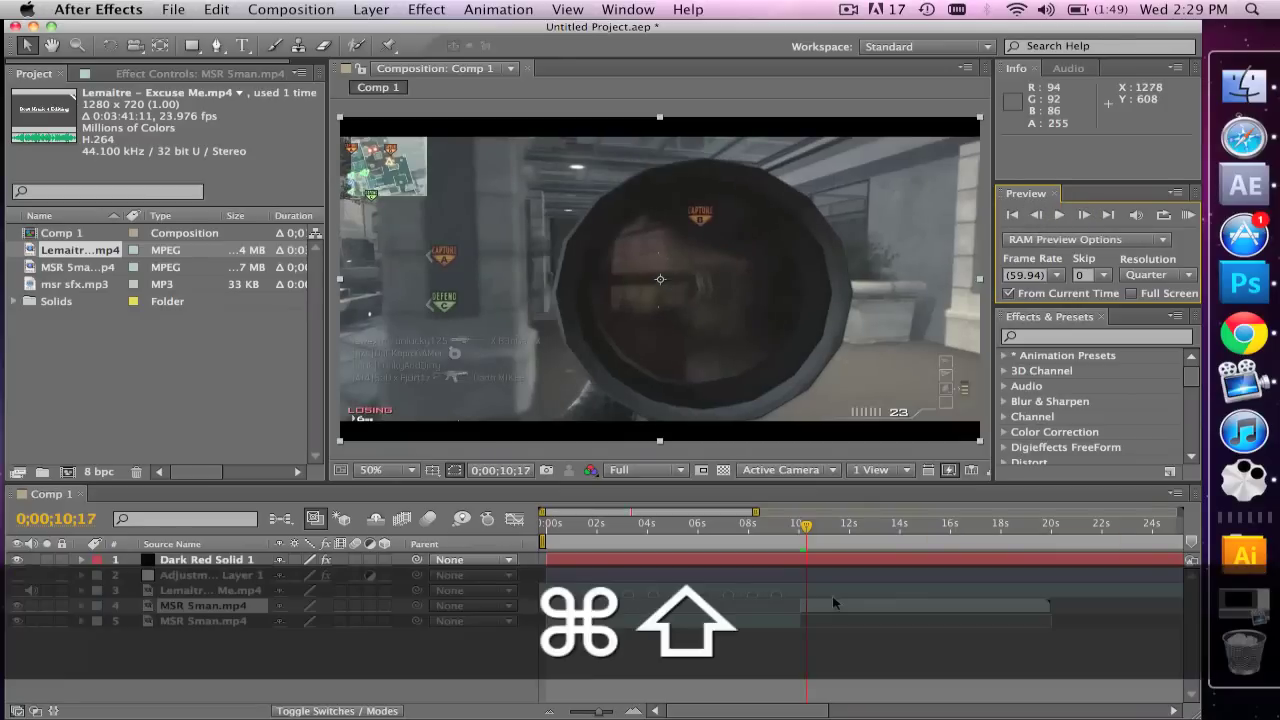
key("super+shift+d")
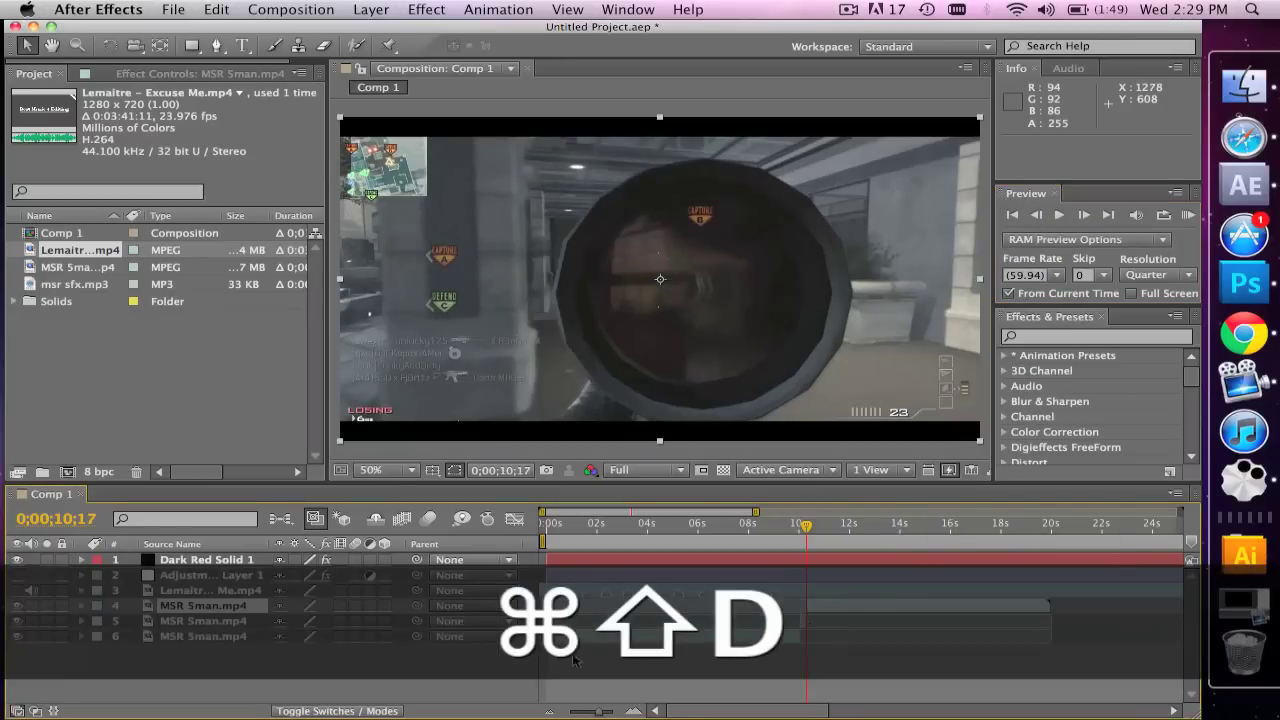
- Slide the first MSR 5man.mp4 segment 9;37 earlier so its out point sits at 0;00;00;26
left_click(210, 635)
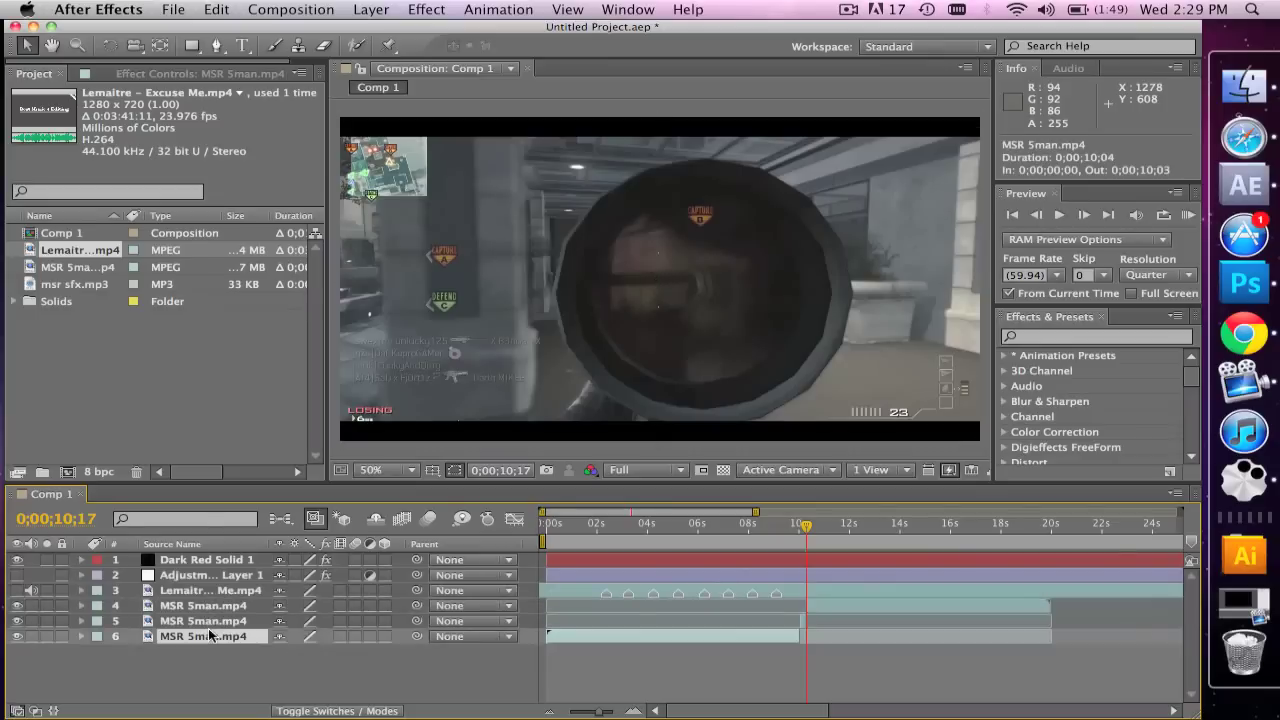
left_click(217, 9)
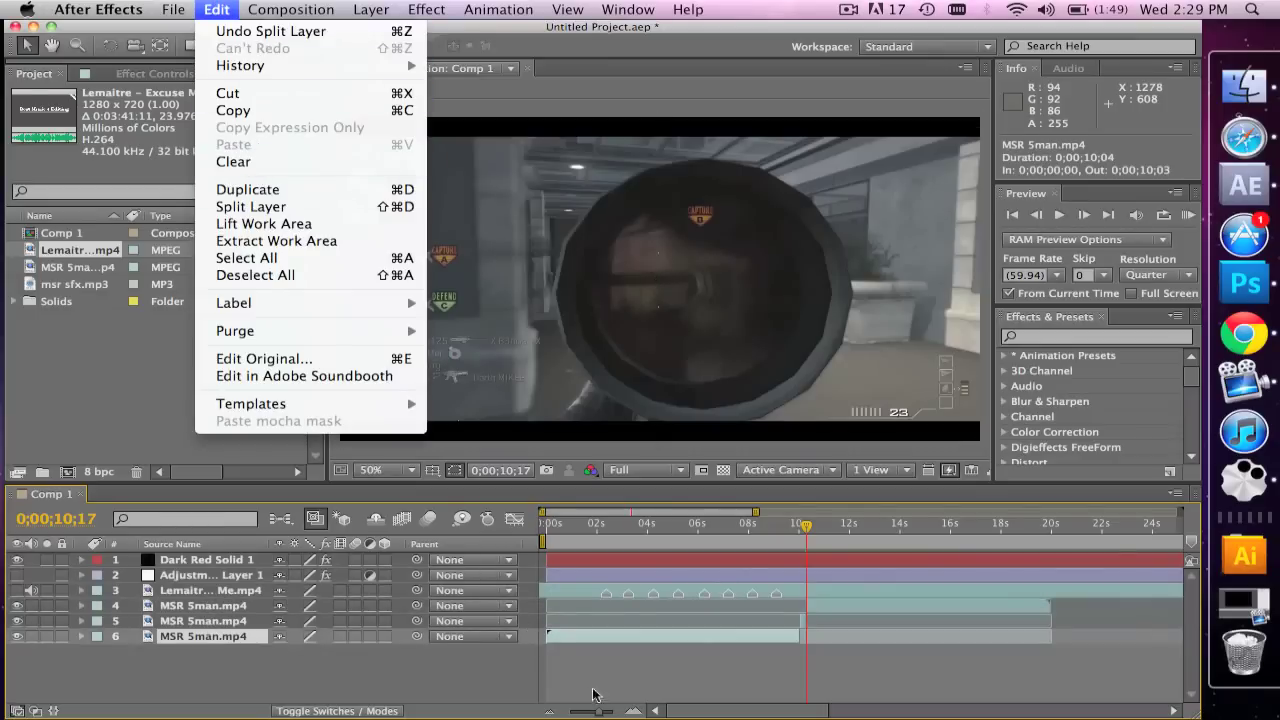
left_click(587, 628)
left_click_drag(586, 629, 353, 633)
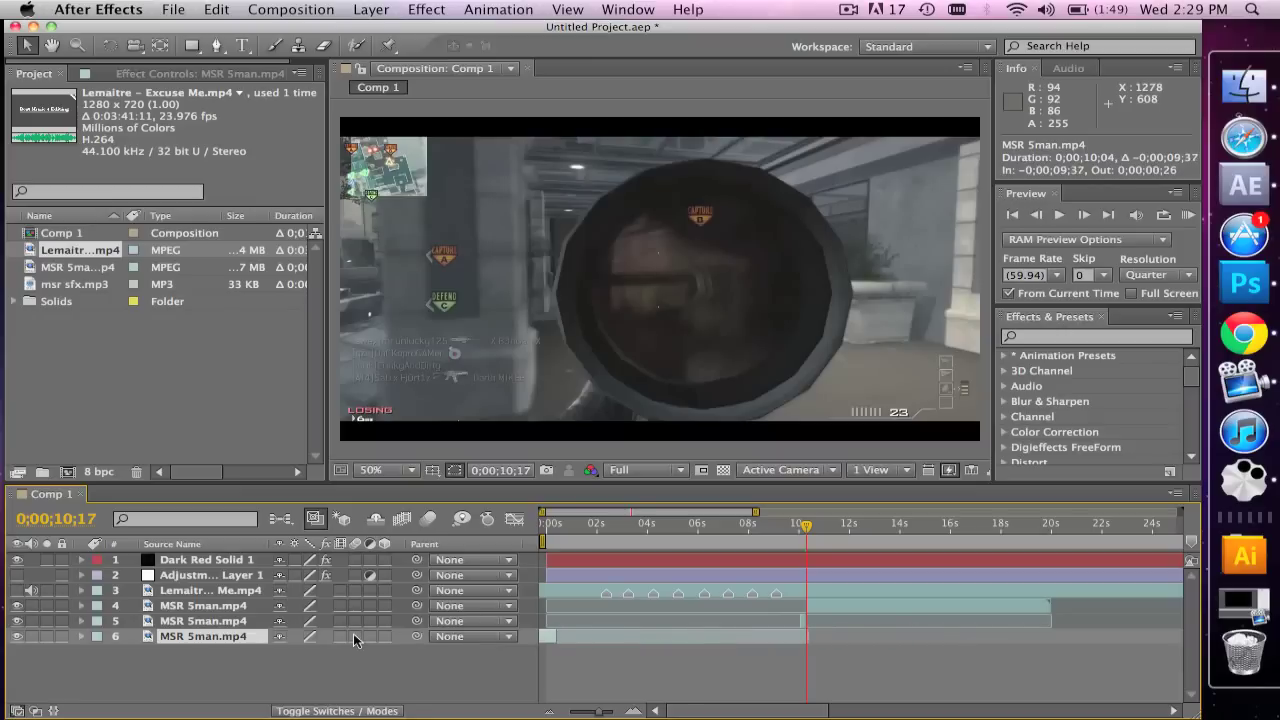
- Find the scoped-in target frame by frame and add a layer marker at 0;00;10;32 on the last MSR 5man.mp4 segment
left_click(1084, 214)
left_click(1084, 214)
left_click(1084, 214)
left_click(1084, 214)
left_click(1084, 214)
left_click(1084, 214)
left_click(1084, 214)
left_click(1084, 214)
left_click(1084, 214)
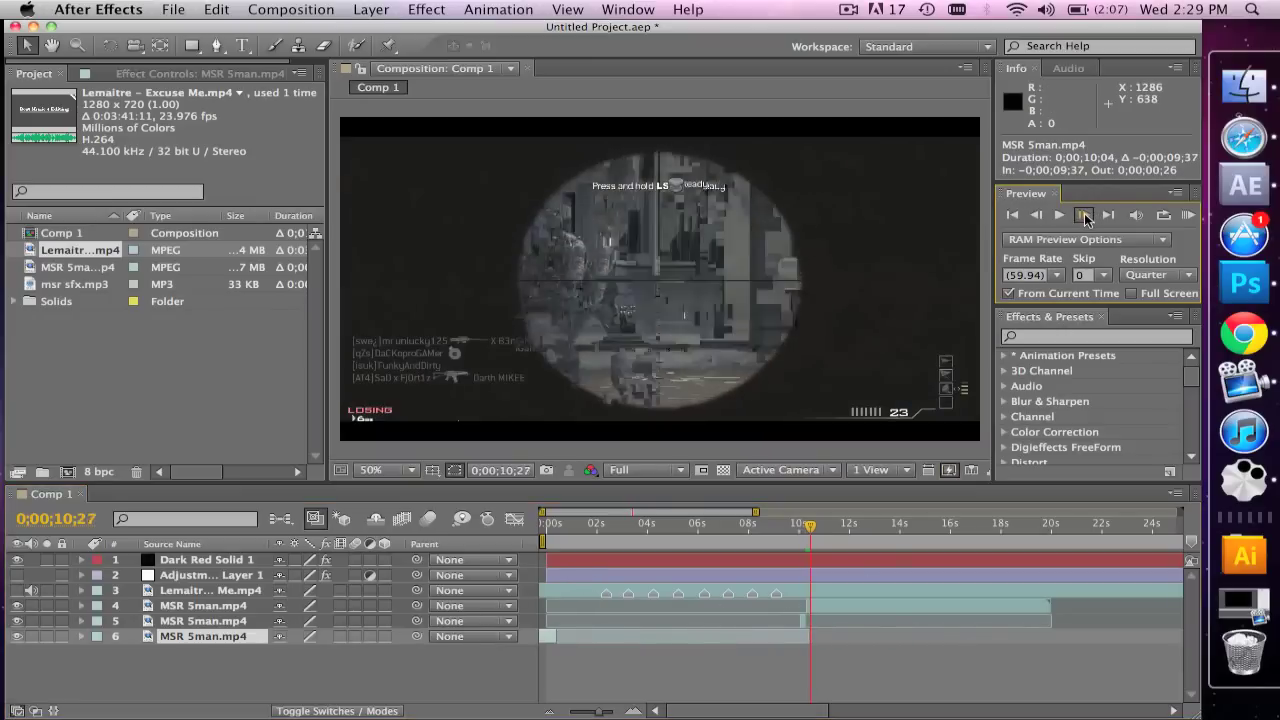
left_click(1084, 214)
left_click(1084, 214)
left_click(1084, 214)
left_click(1084, 214)
left_click(1084, 214)
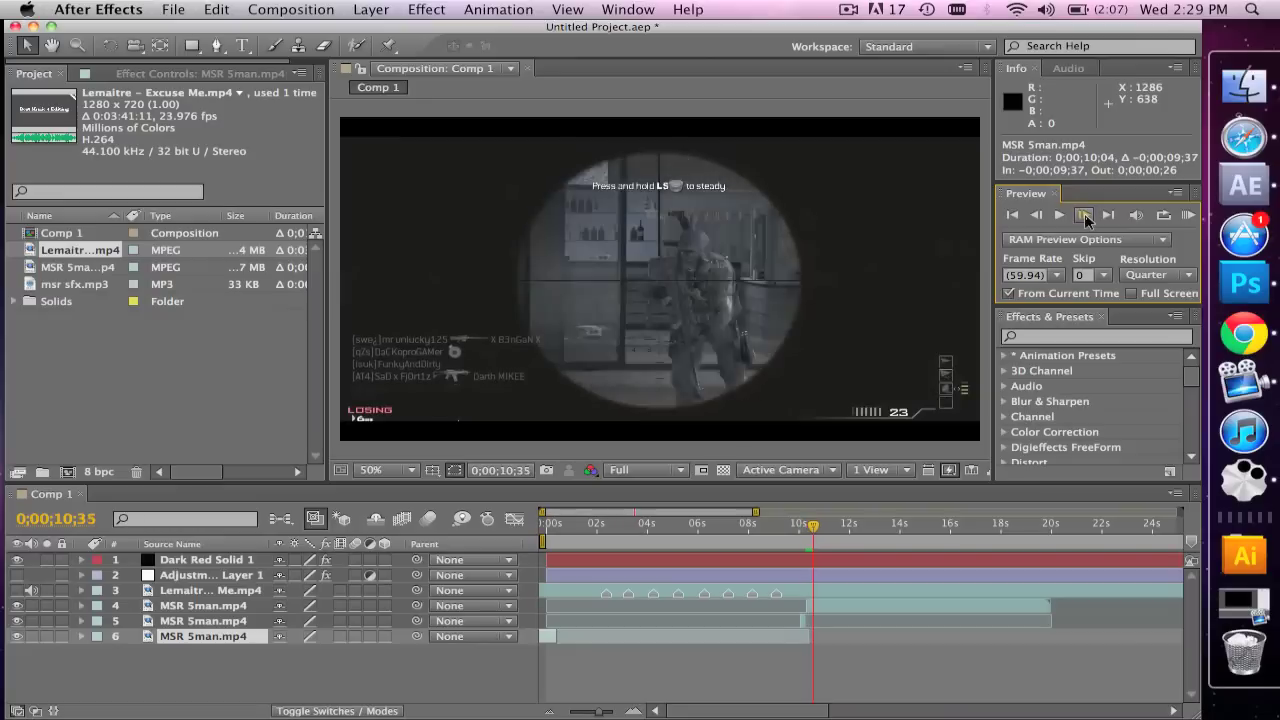
left_click(1084, 214)
left_click(1084, 214)
left_click(1084, 214)
left_click(1030, 218)
left_click(1030, 218)
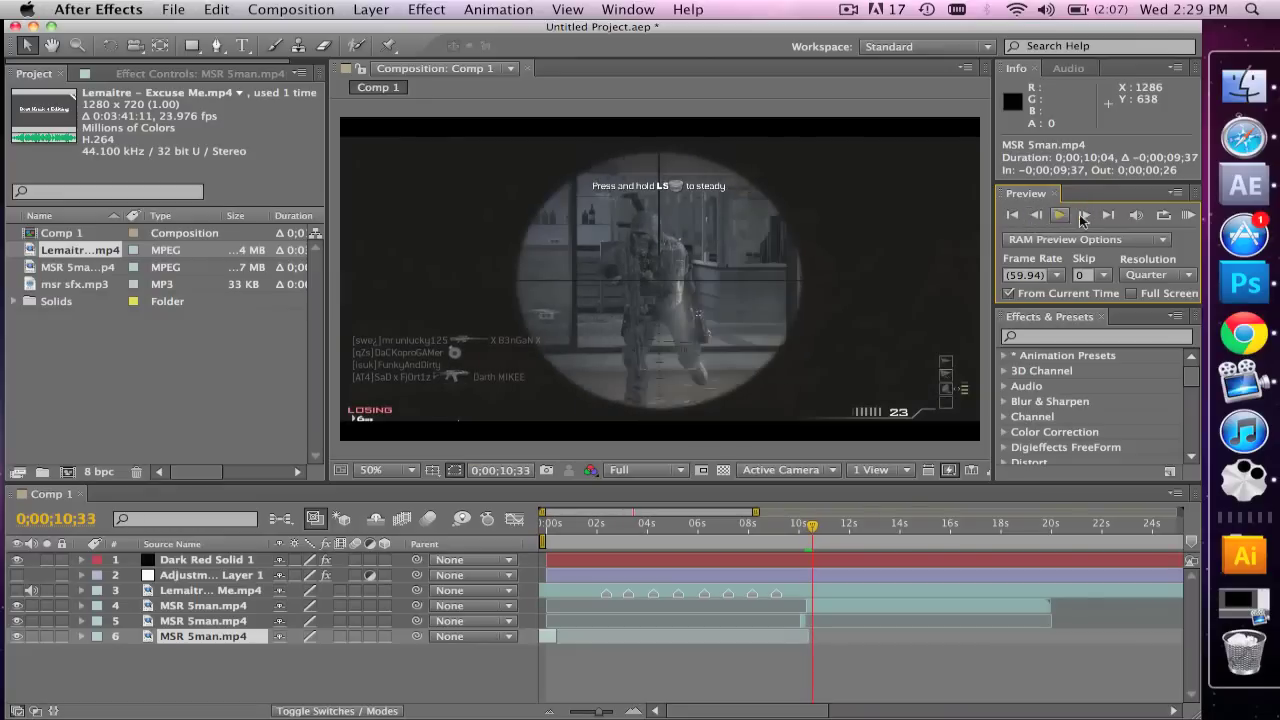
left_click(1036, 216)
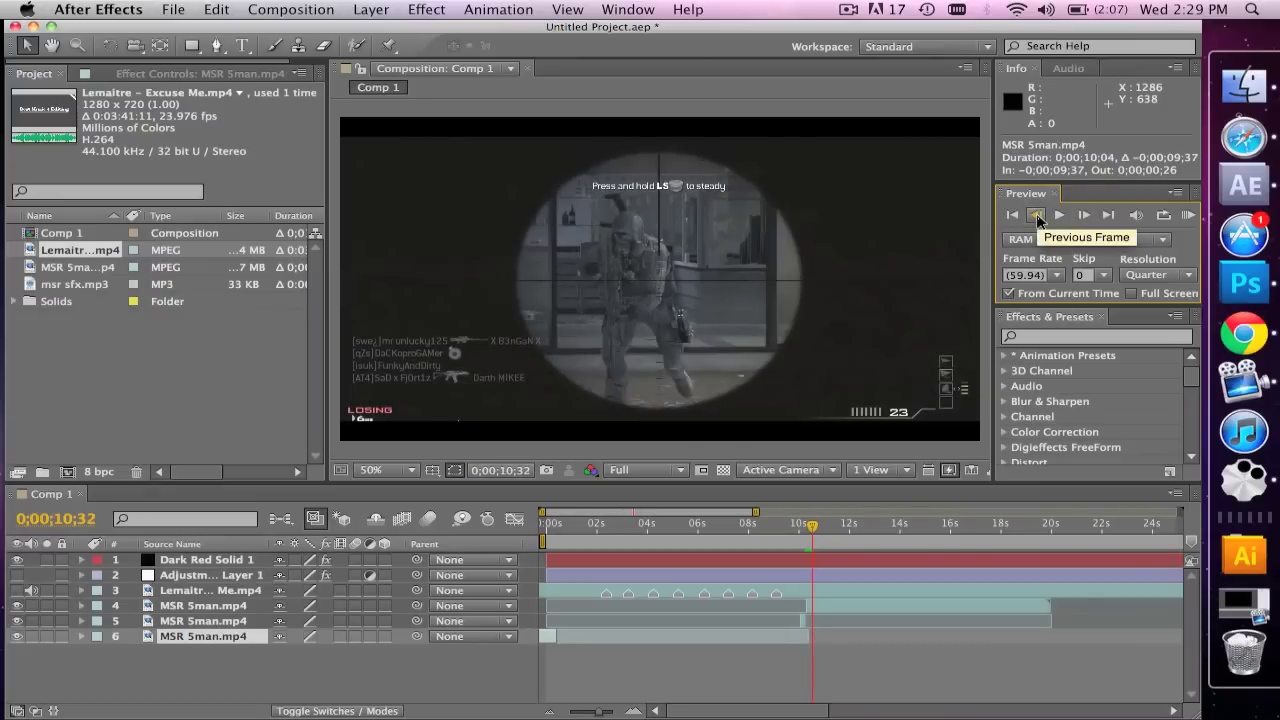
left_click(843, 605)
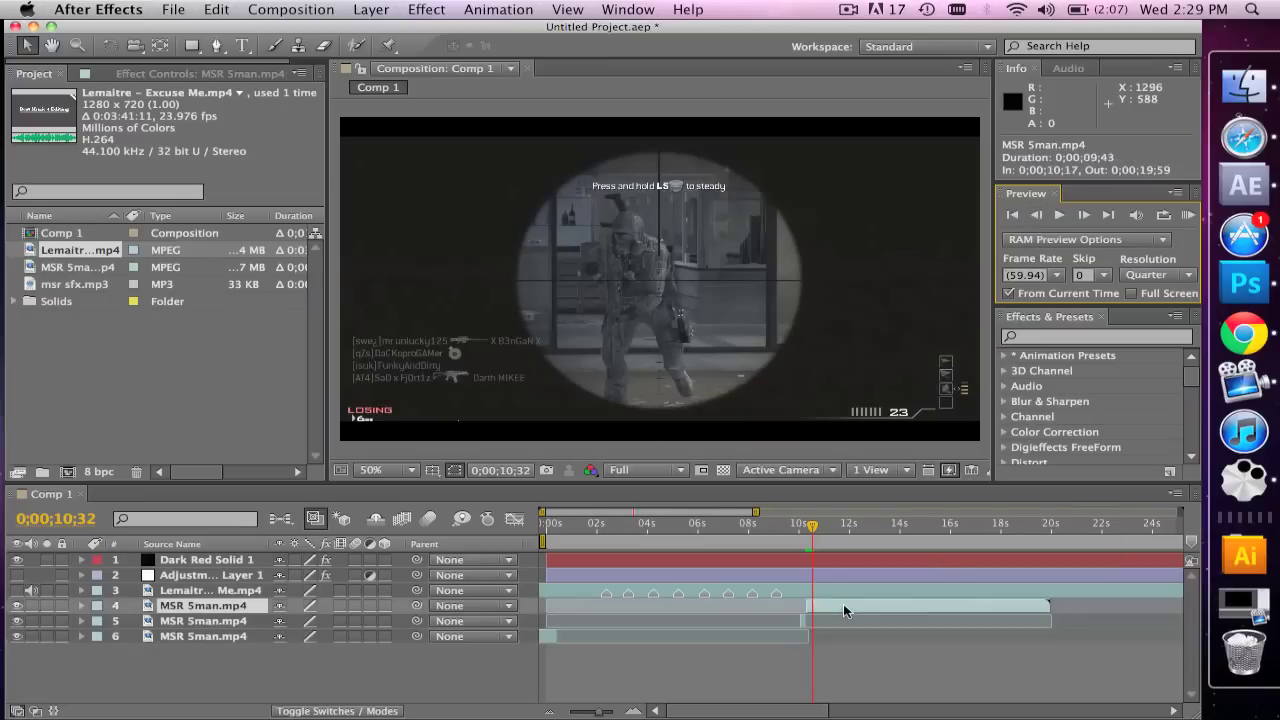
key("ctrl")
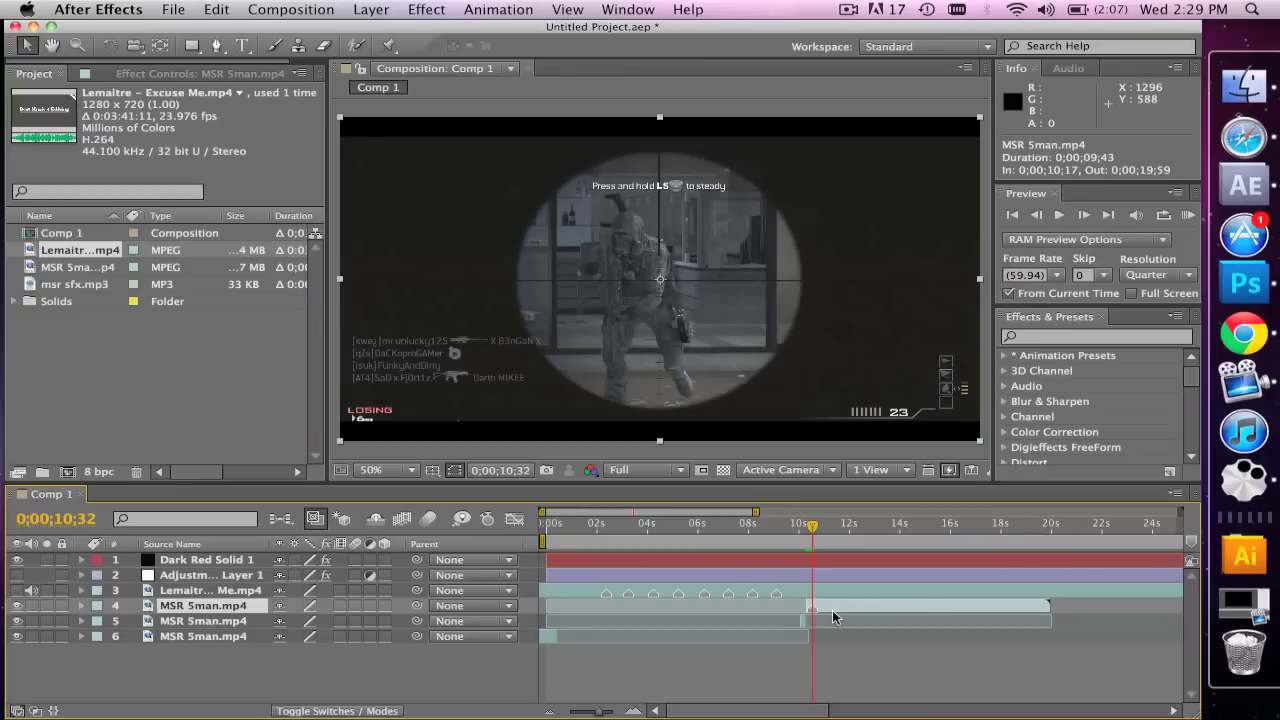
- Slide the marked MSR 5man.mp4 segment 8;10 earlier so its marker lines up with the first music marker at 0;00;02;23
left_click(609, 541)
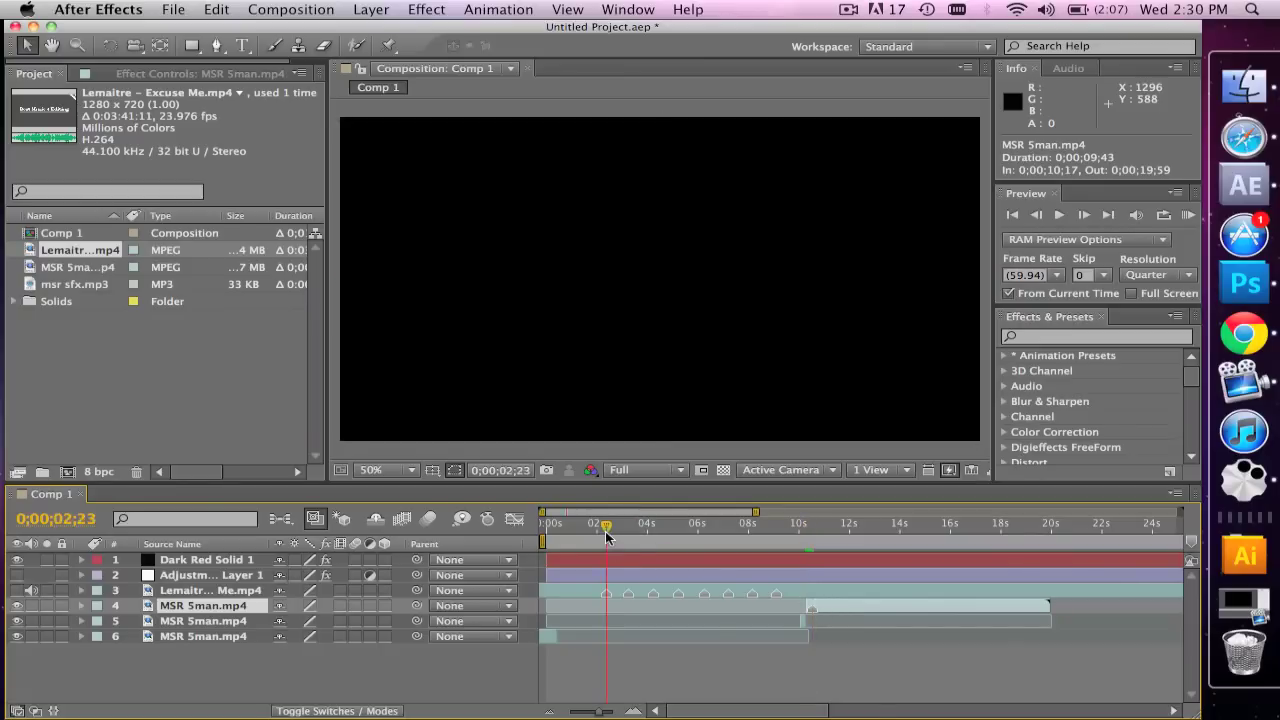
left_click(618, 585)
left_click_drag(880, 612, 672, 606)
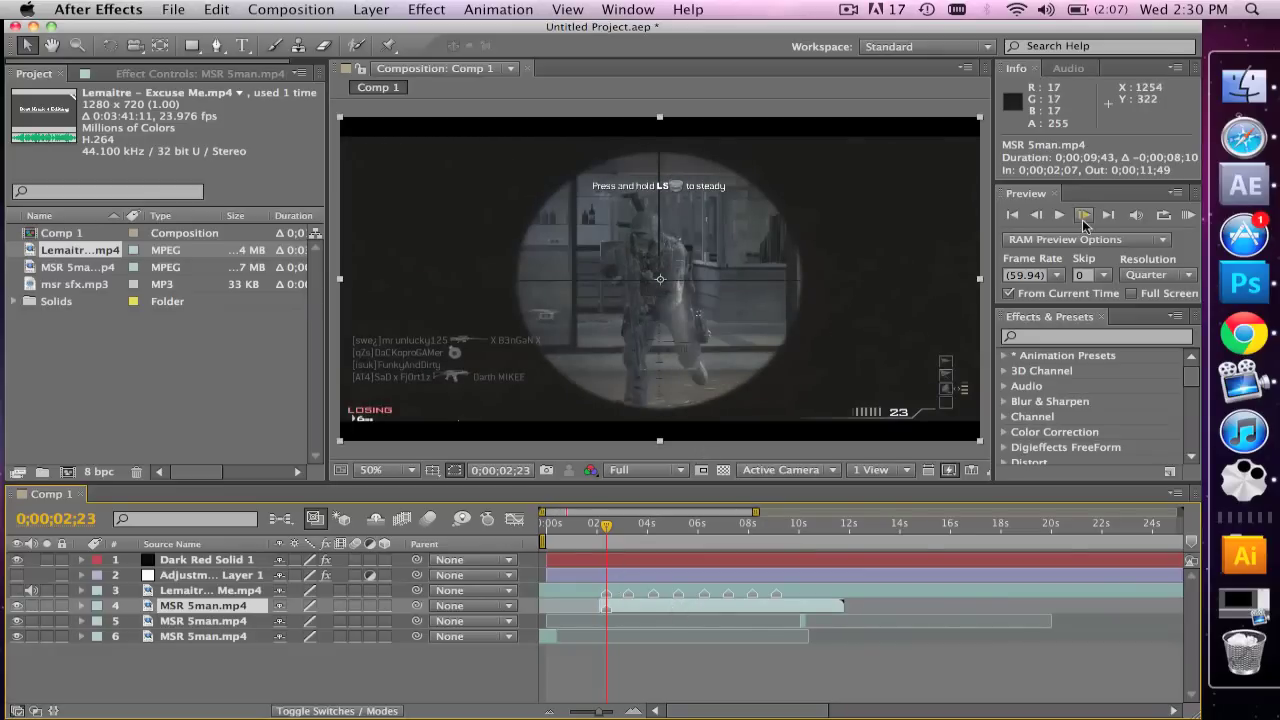
- Move the short middle MSR 5man.mp4 segment so it ends at 0;00;02;06, directly before the marked segment starts
left_click(1037, 215)
left_click(1037, 215)
left_click(1037, 215)
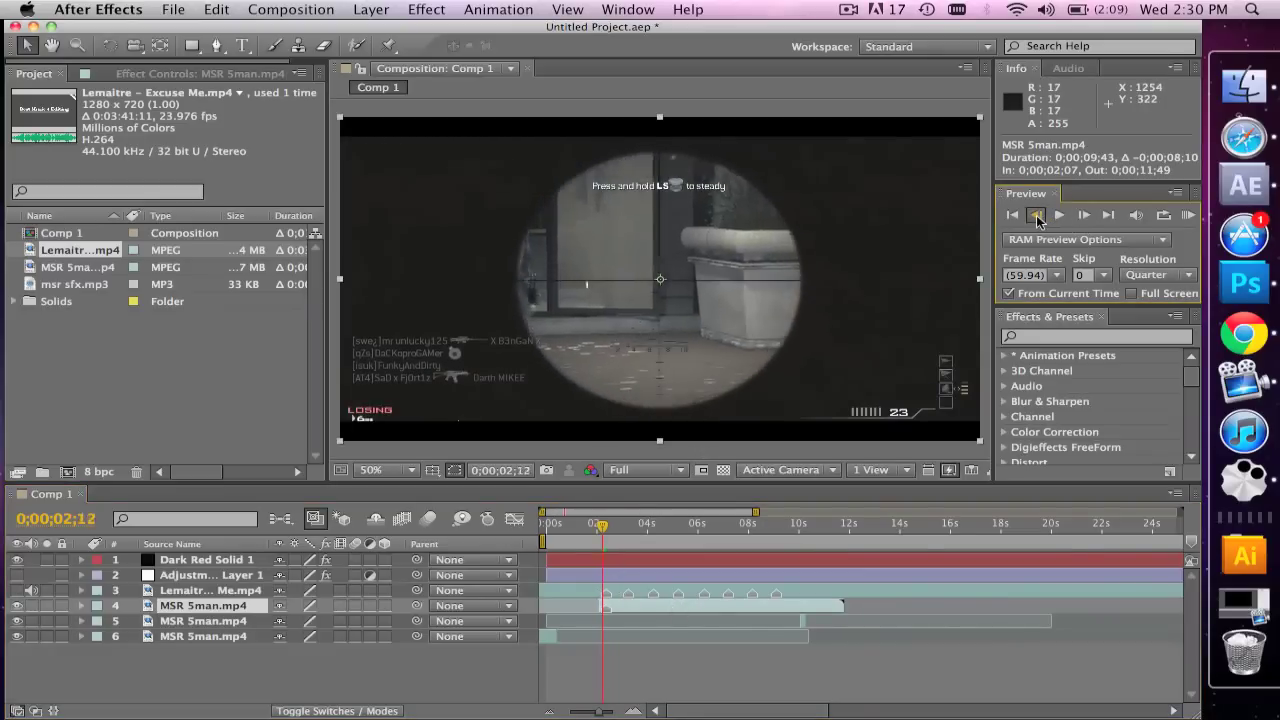
left_click(1037, 215)
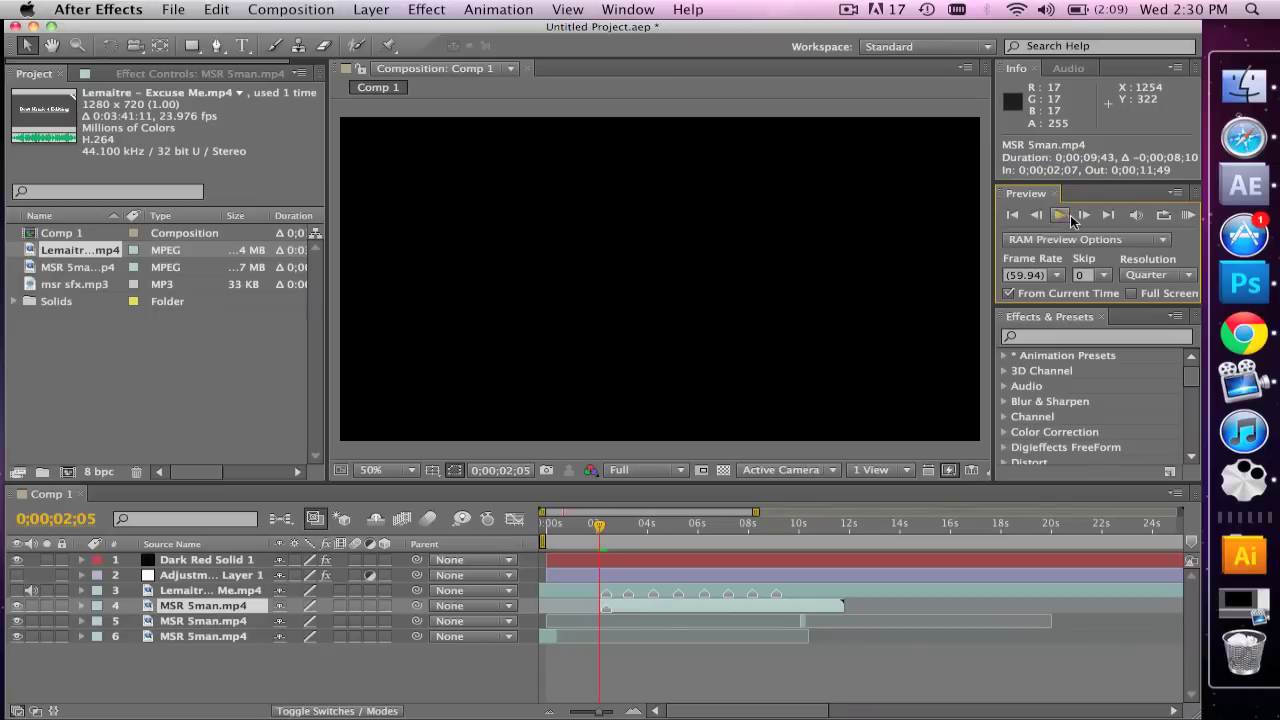
left_click(1081, 216)
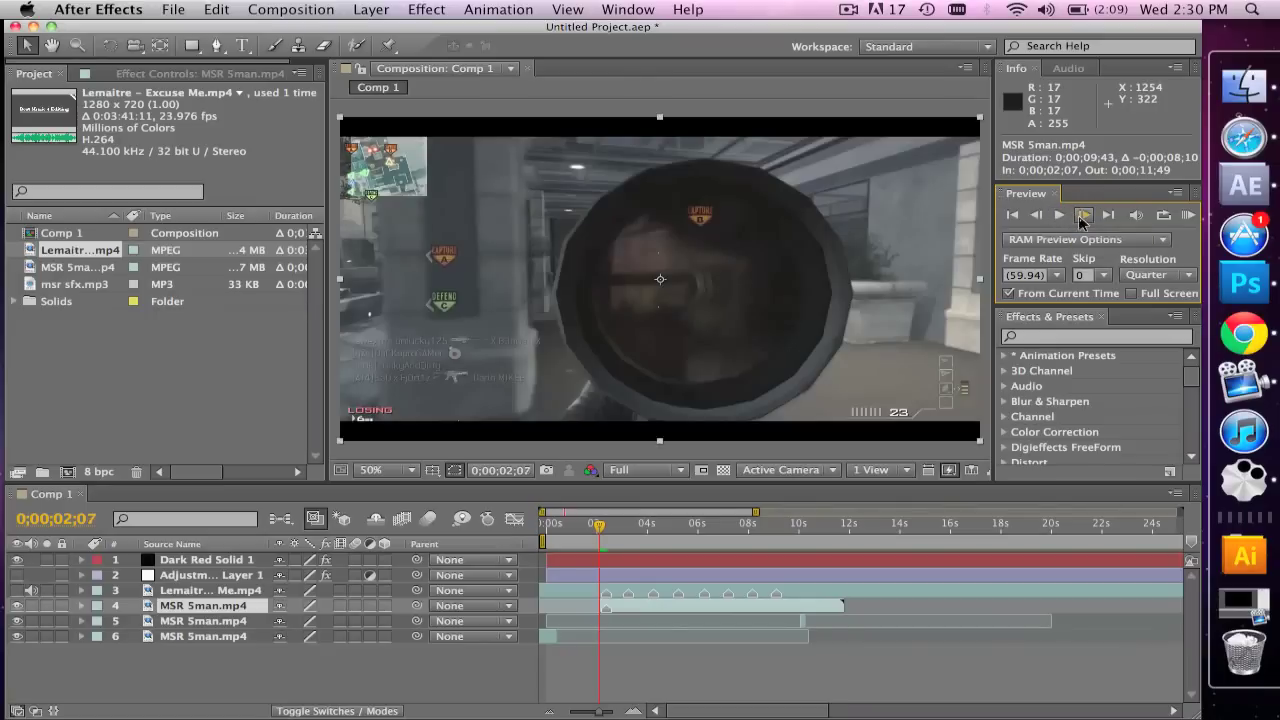
left_click(1034, 215)
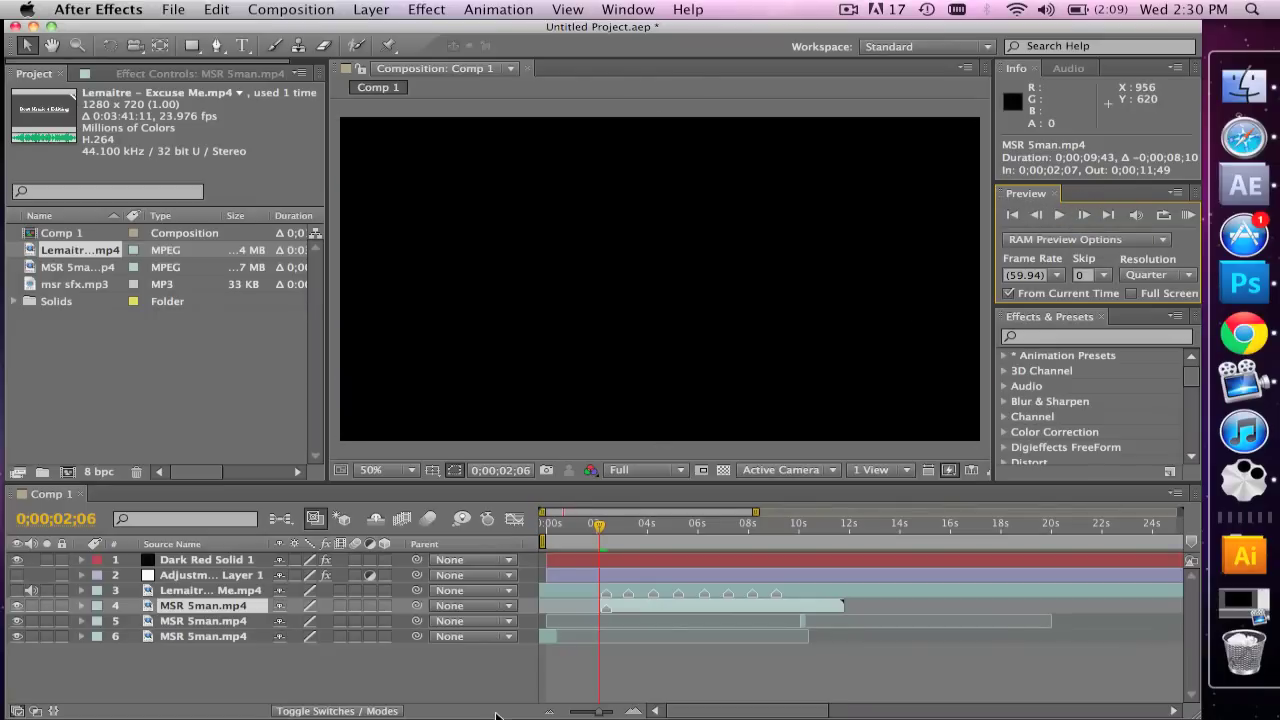
left_click(217, 623)
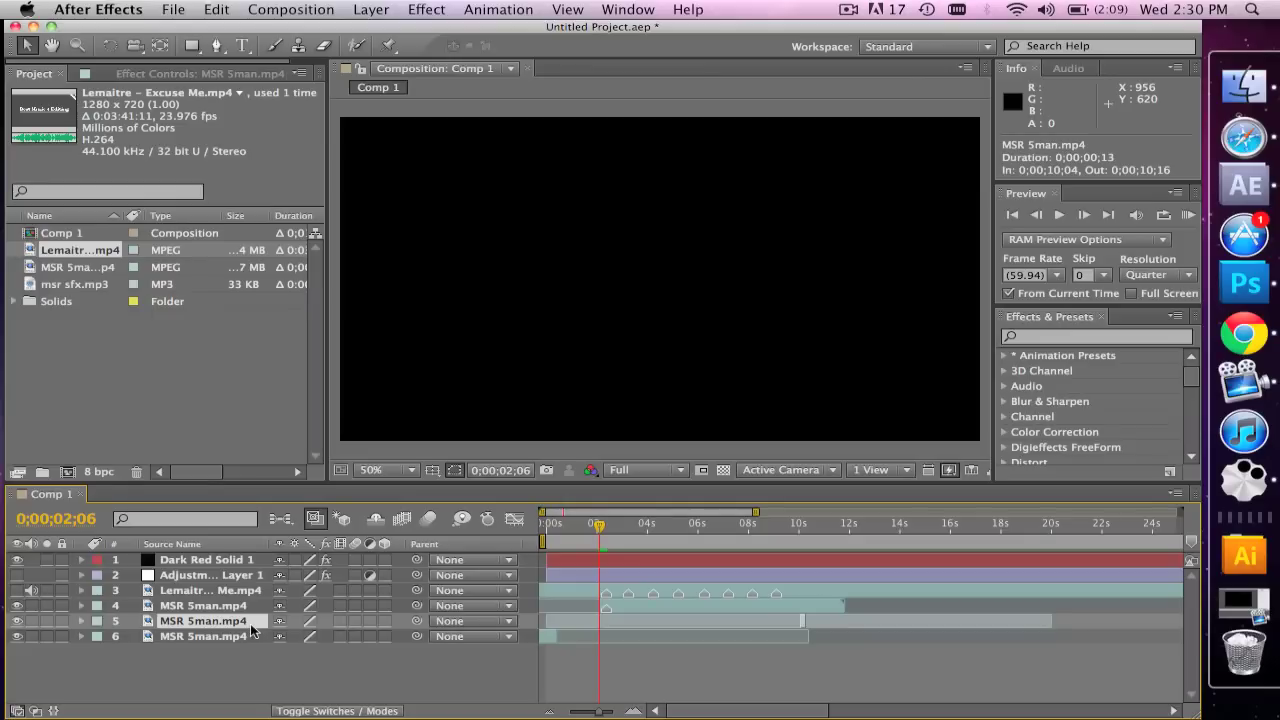
key("bracketleft")
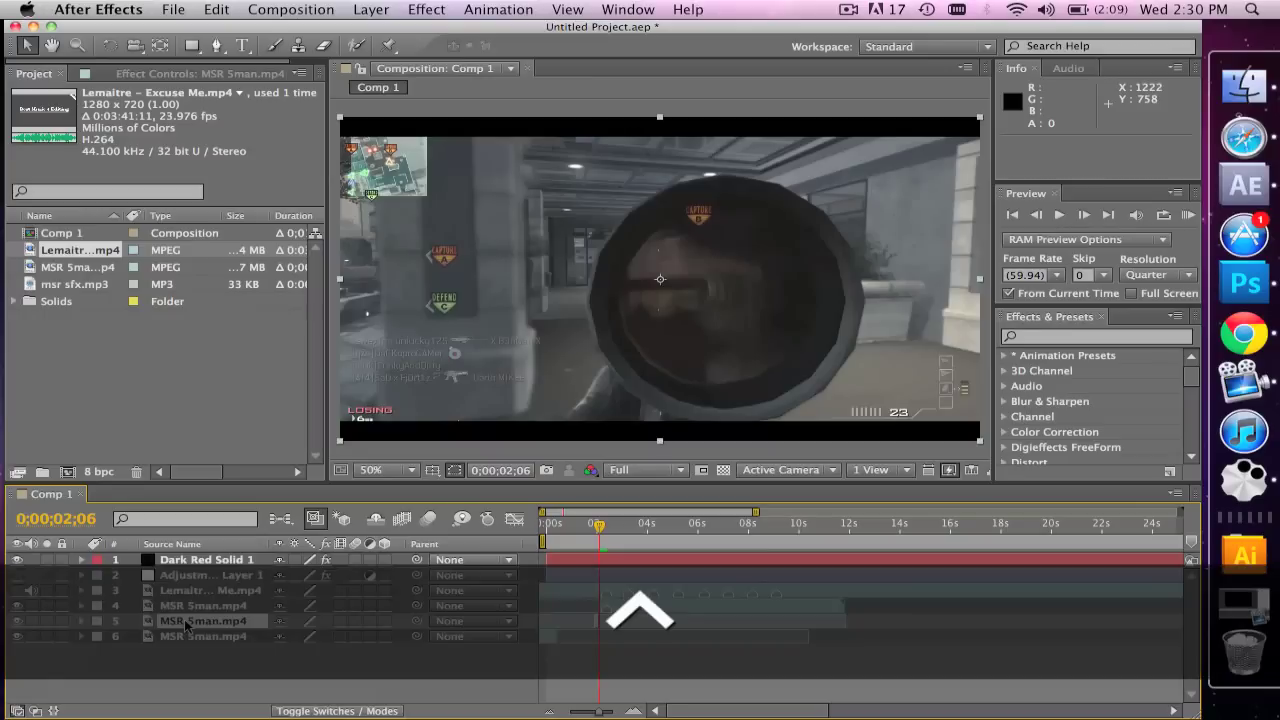
- Enable time remapping on the short middle MSR 5man.mp4 segment and add a Time Remap keyframe at 0;00;02;06
right_click(185, 625)
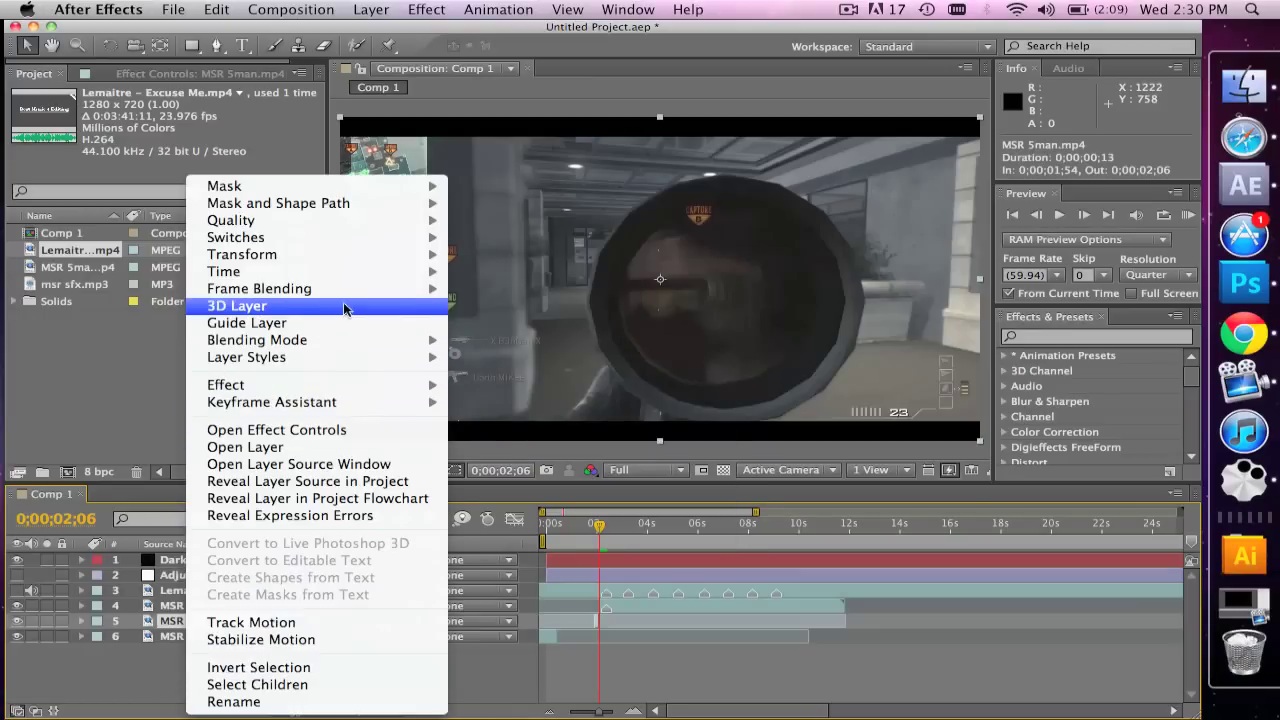
mouse_move(331, 273)
left_click(477, 278)
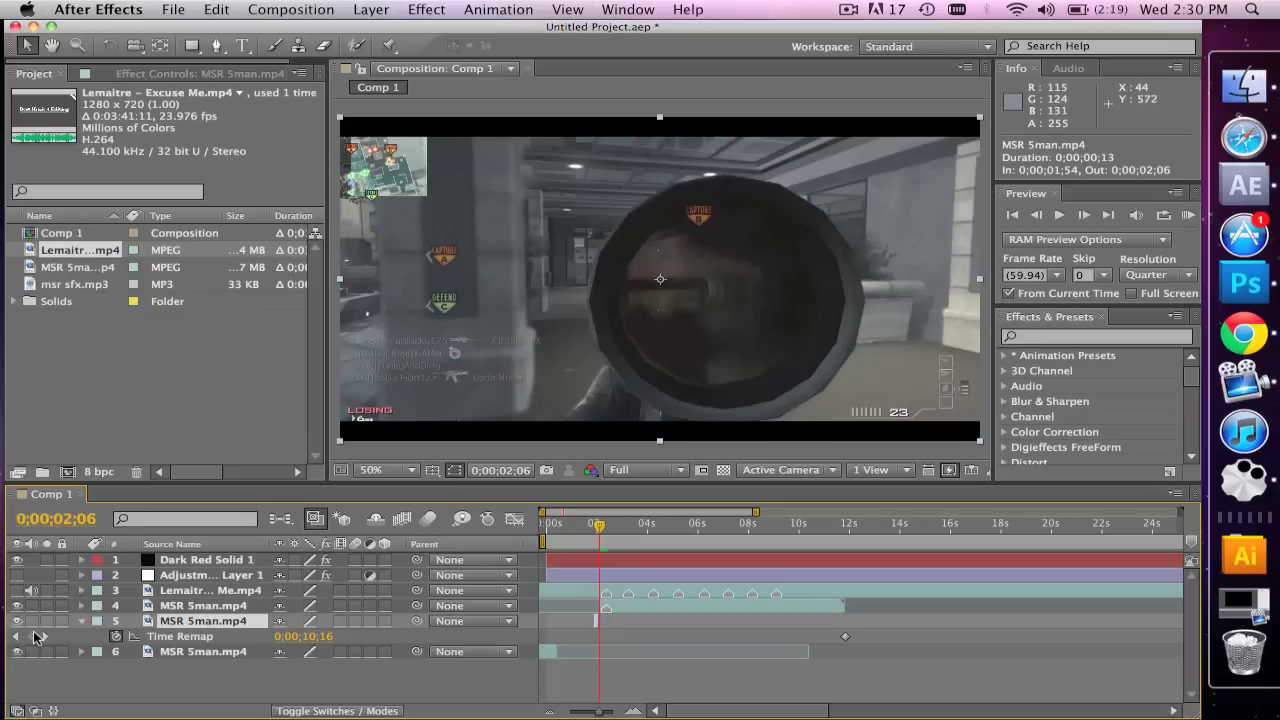
left_click(33, 636)
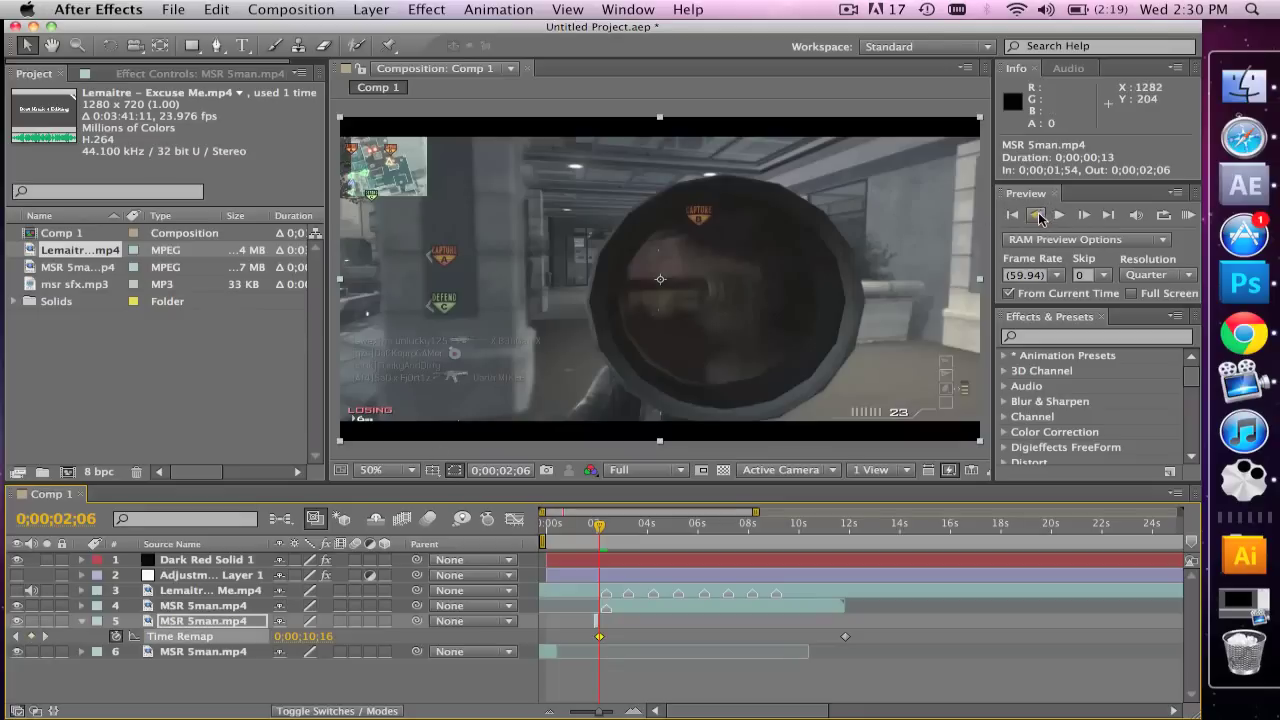
- Add a Time Remap keyframe on the middle segment's first frame at 0;00;01;54
left_click(1039, 215)
left_click(1039, 215)
left_click(1039, 215)
left_click(1039, 215)
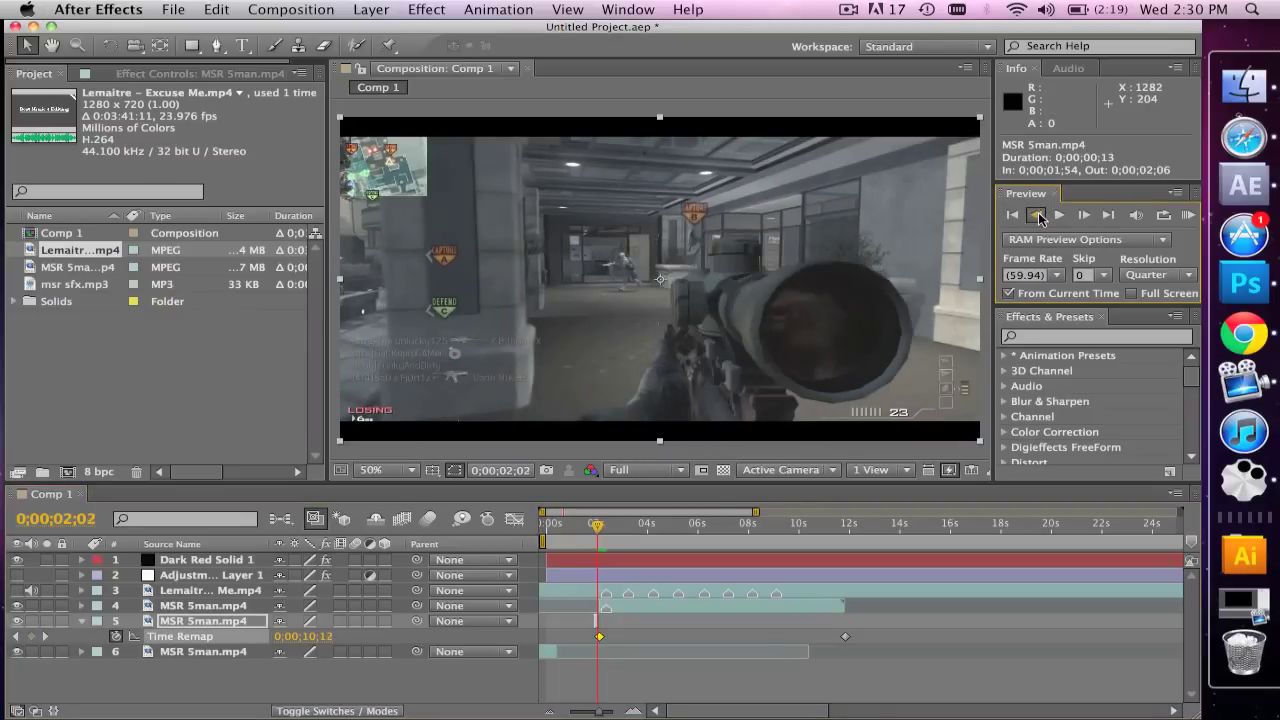
left_click(1039, 215)
left_click(1039, 215)
left_click(1039, 215)
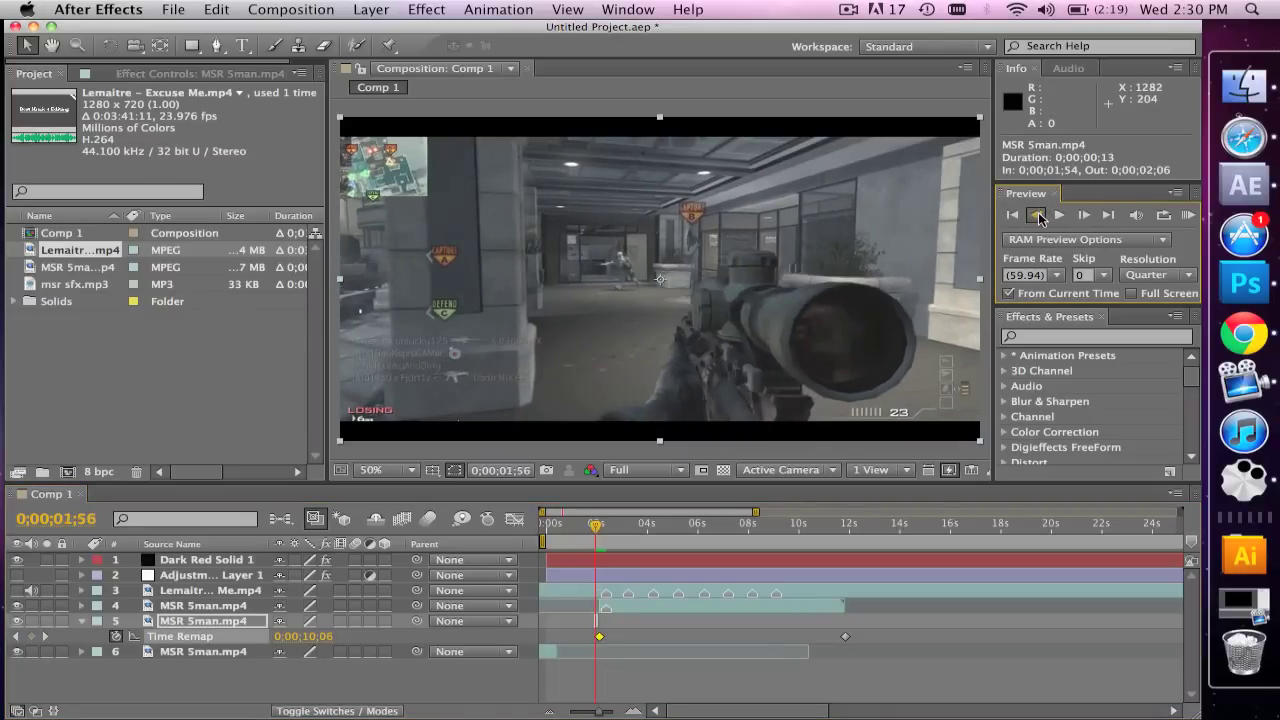
left_click(1039, 215)
left_click(1039, 215)
left_click(1039, 215)
left_click(1039, 215)
left_click(1039, 215)
left_click(1039, 215)
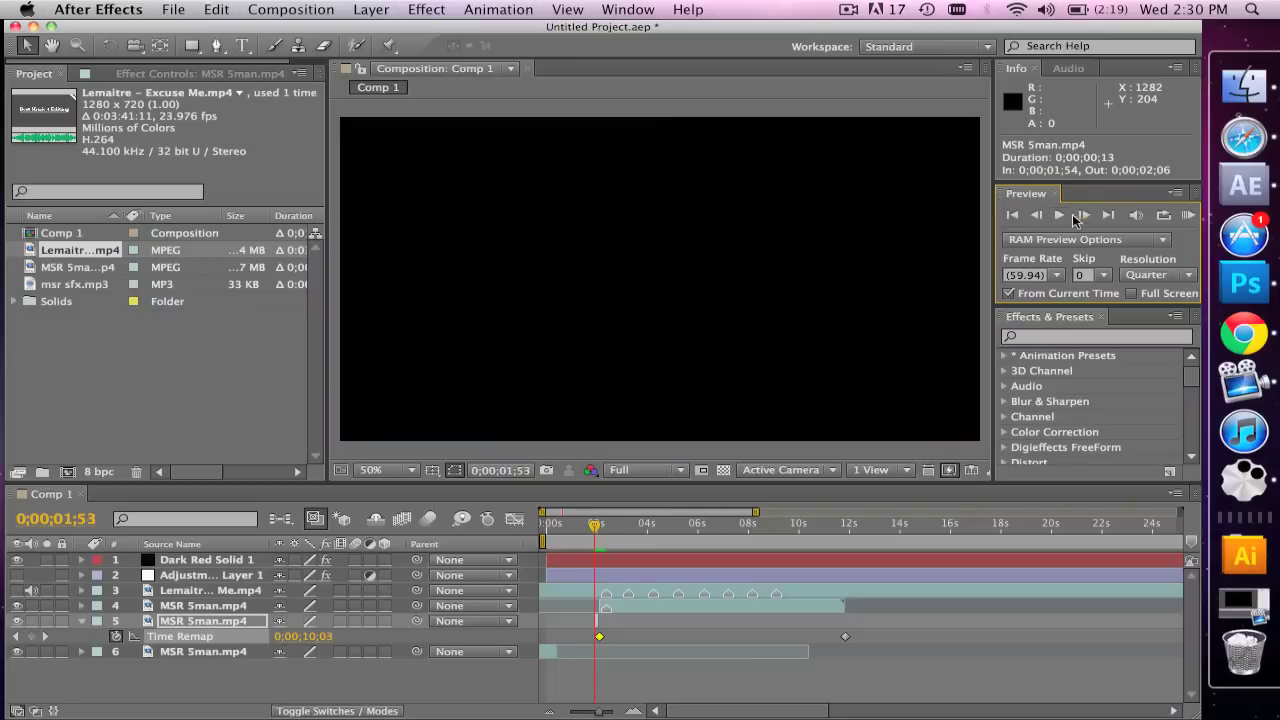
left_click(1083, 215)
left_click(31, 636)
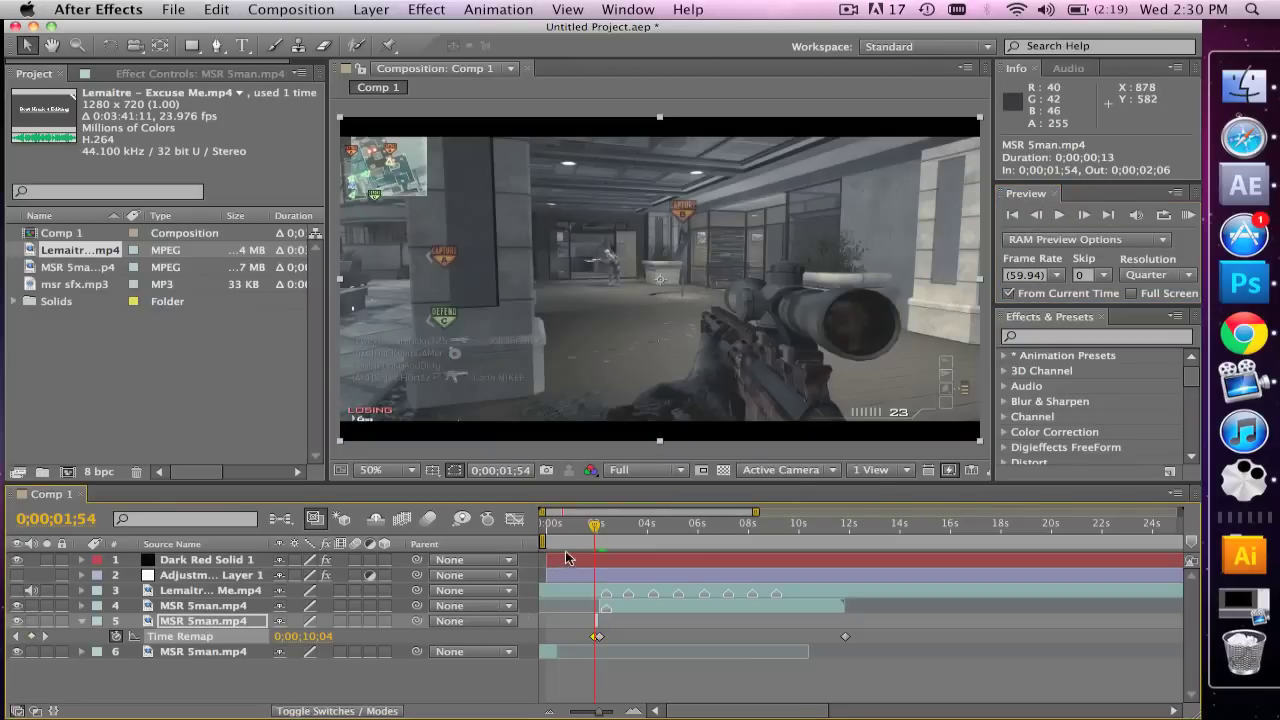
- Move the middle segment's first-frame Time Remap keyframe to 0;00;00;27 and extend the segment's in point back to about 0;00;00;12
left_click_drag(563, 524, 557, 532)
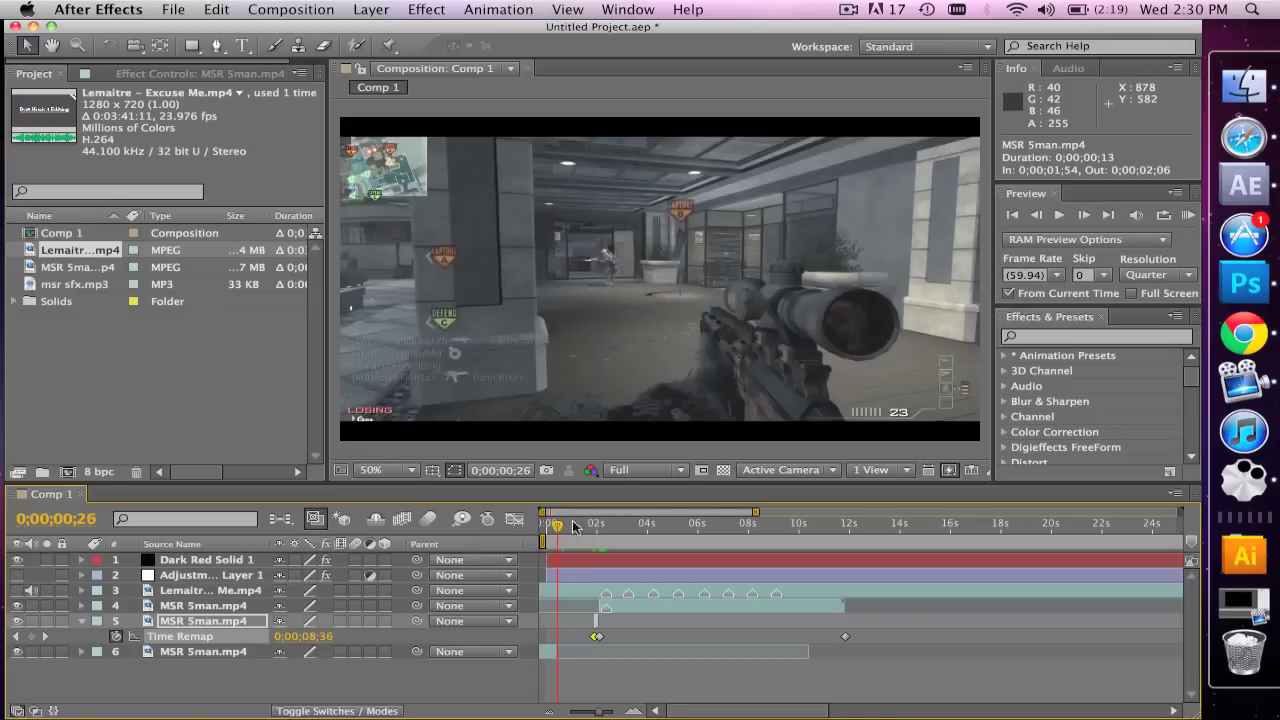
left_click(1084, 215)
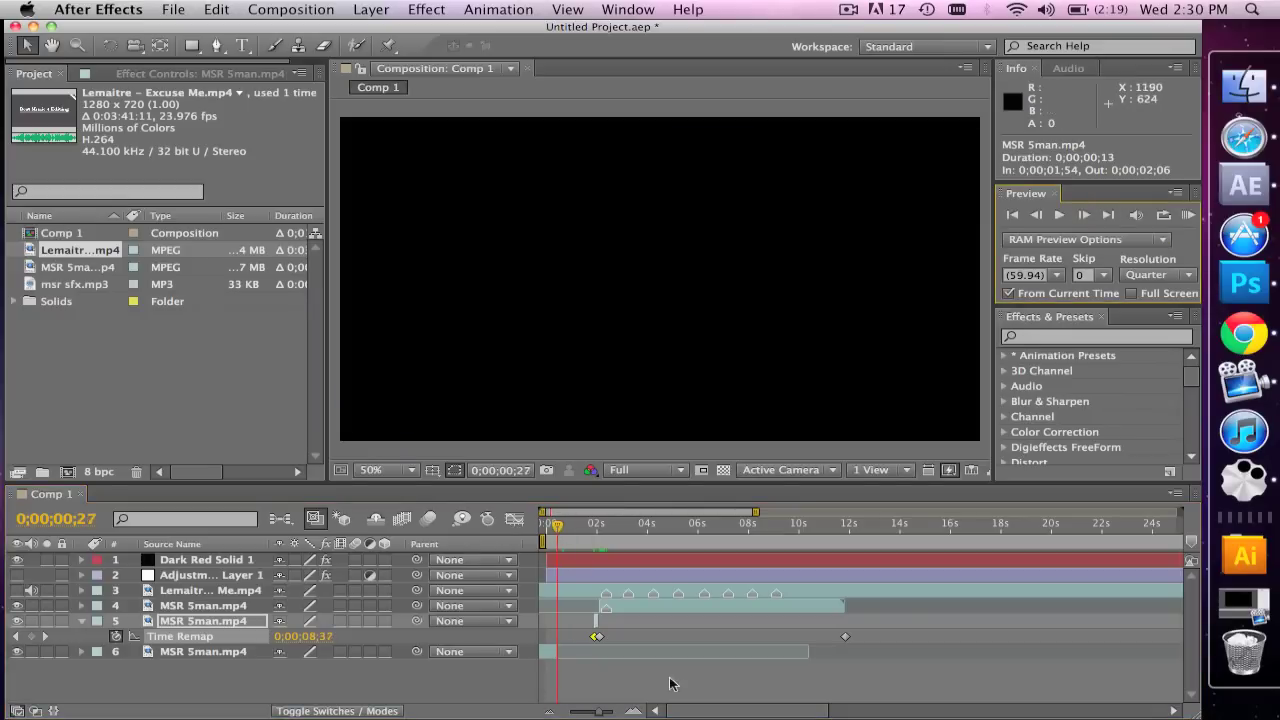
left_click(595, 638)
left_click_drag(595, 638, 551, 621)
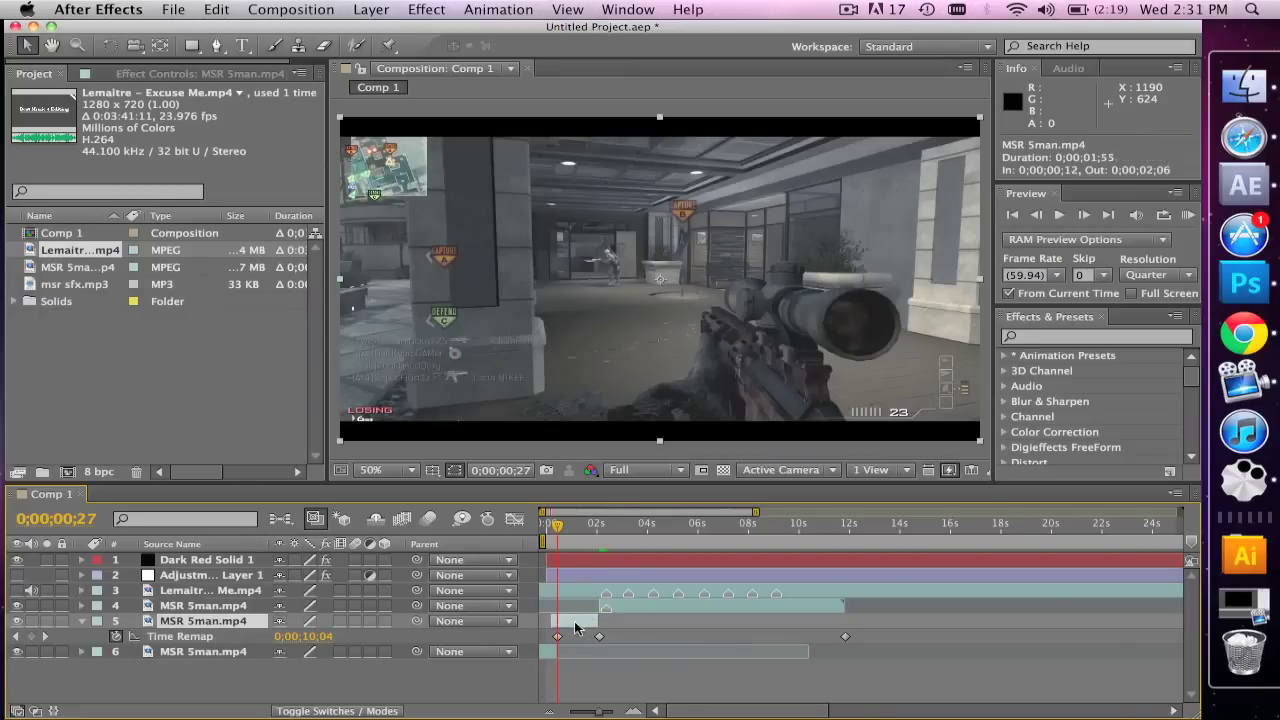
- Split the time-remapped segment at 0;00;00;27 and delete the excess piece before the split
key("super+shift+d")
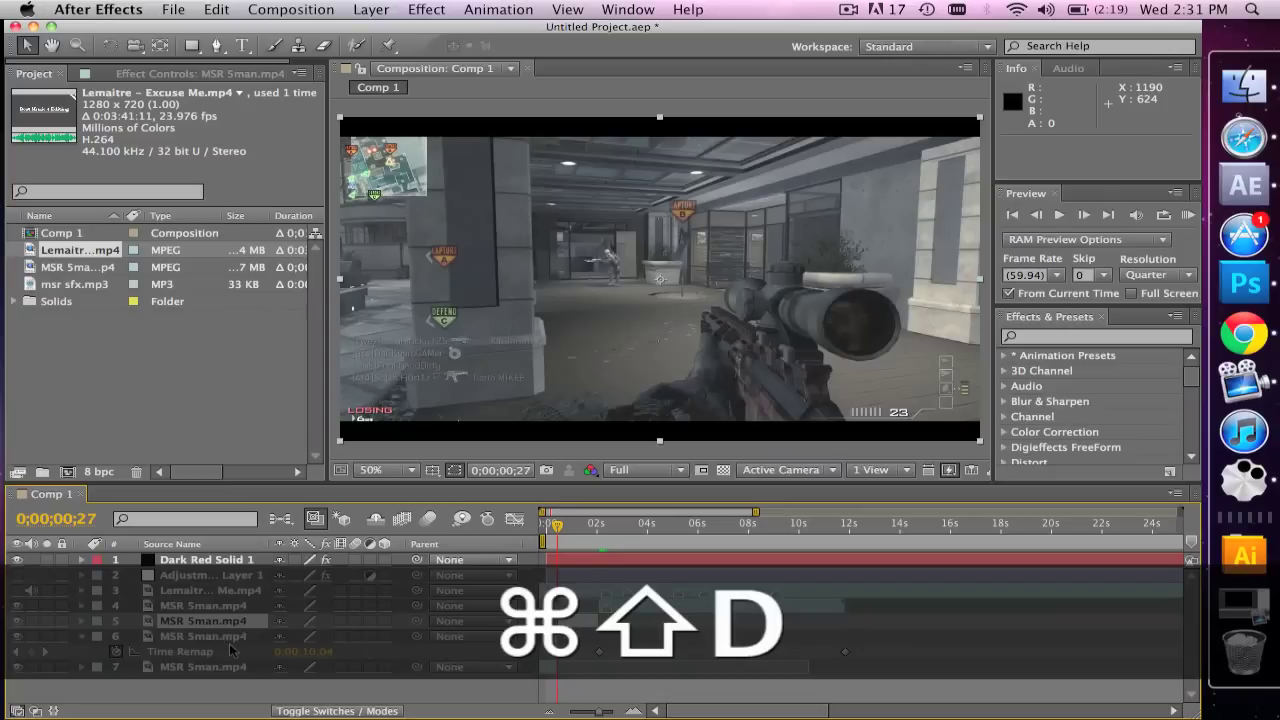
left_click(216, 9)
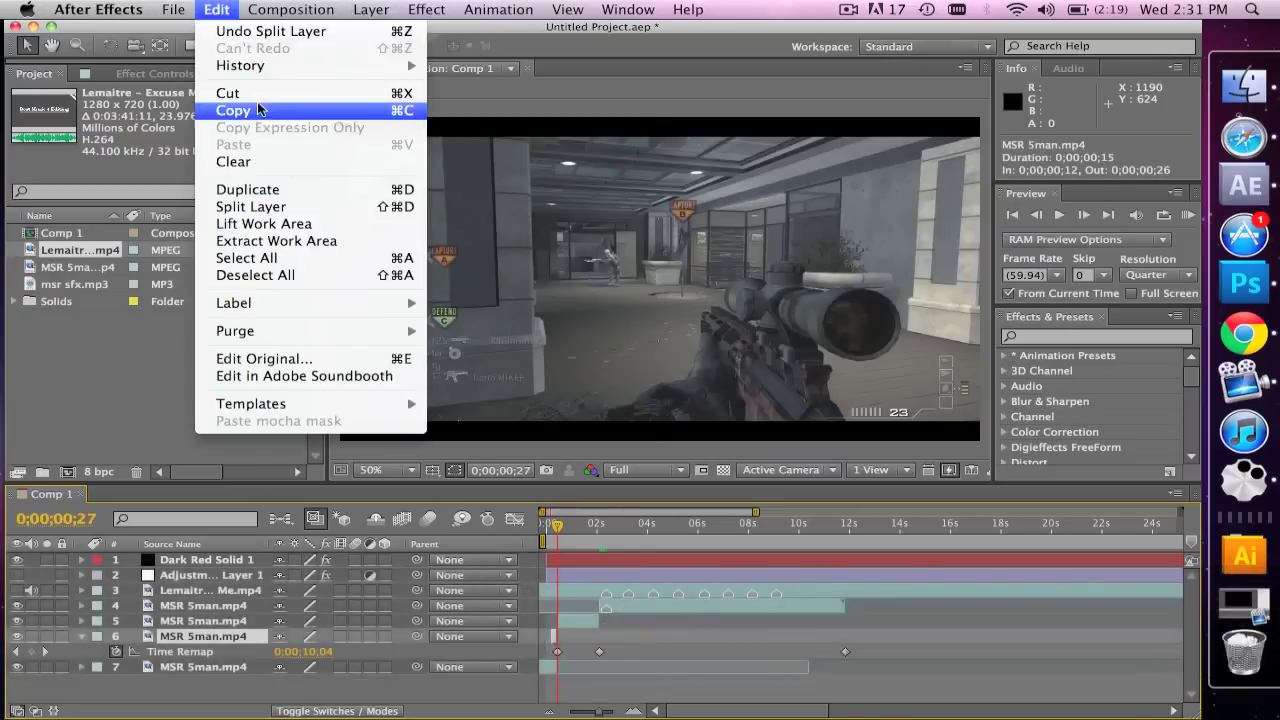
left_click(283, 162)
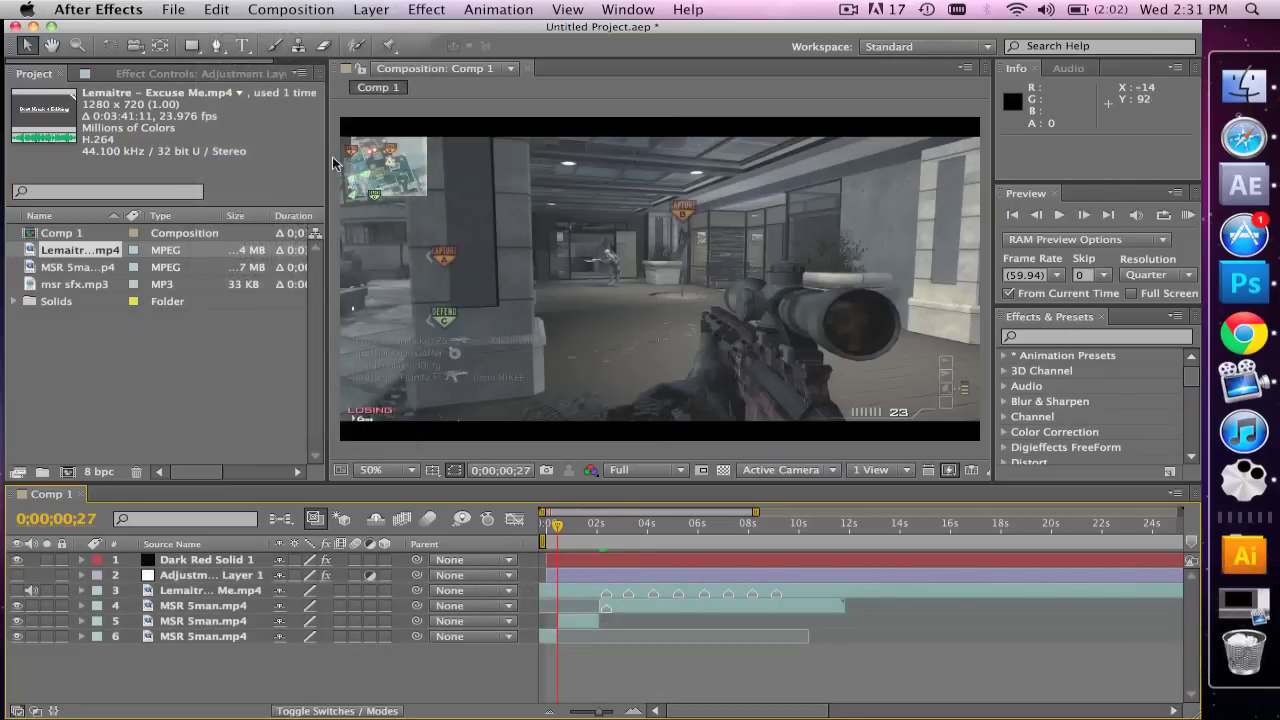
left_click(218, 9)
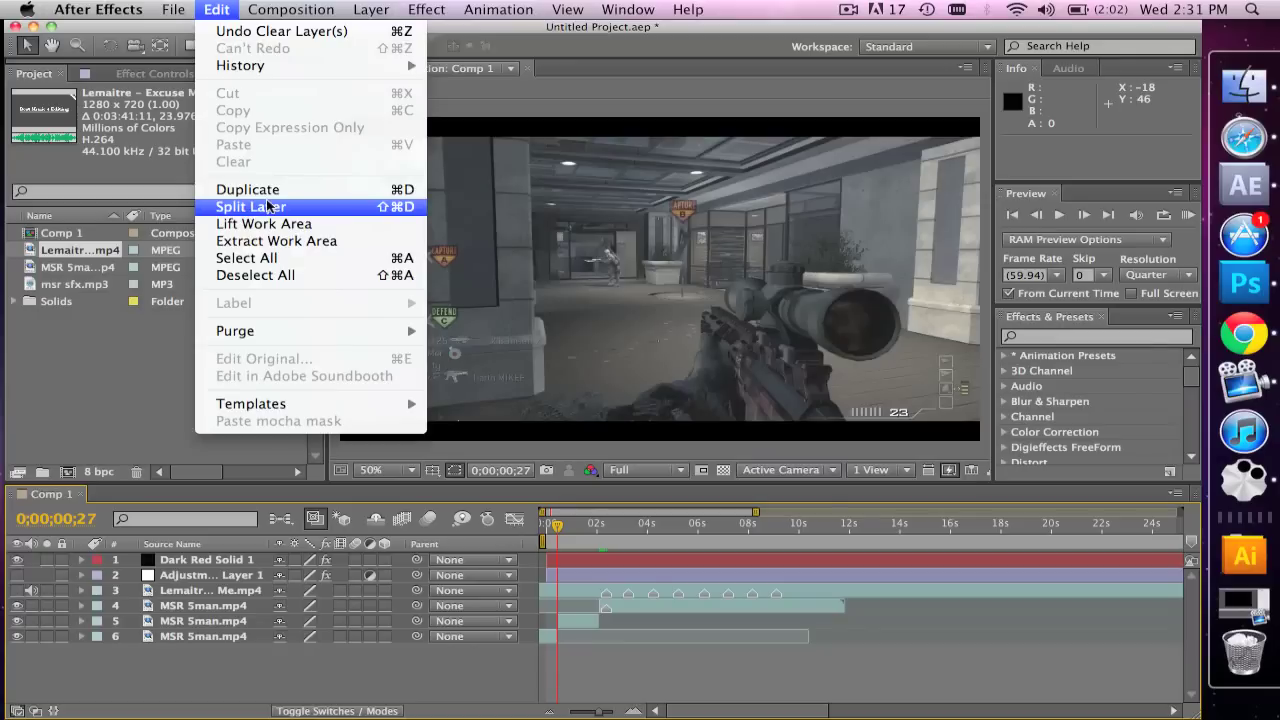
left_click(625, 606)
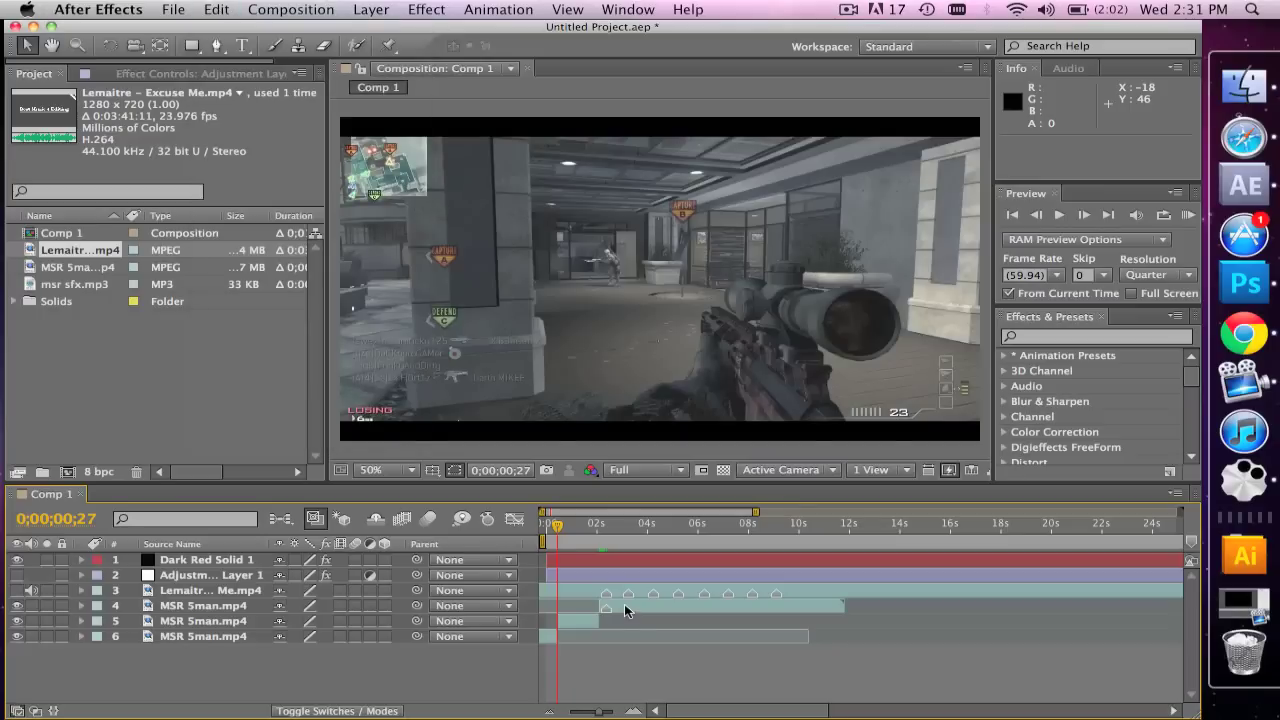
- Run a RAM preview from the start of the composition to check the slowed scope-in against the music
left_click(1013, 214)
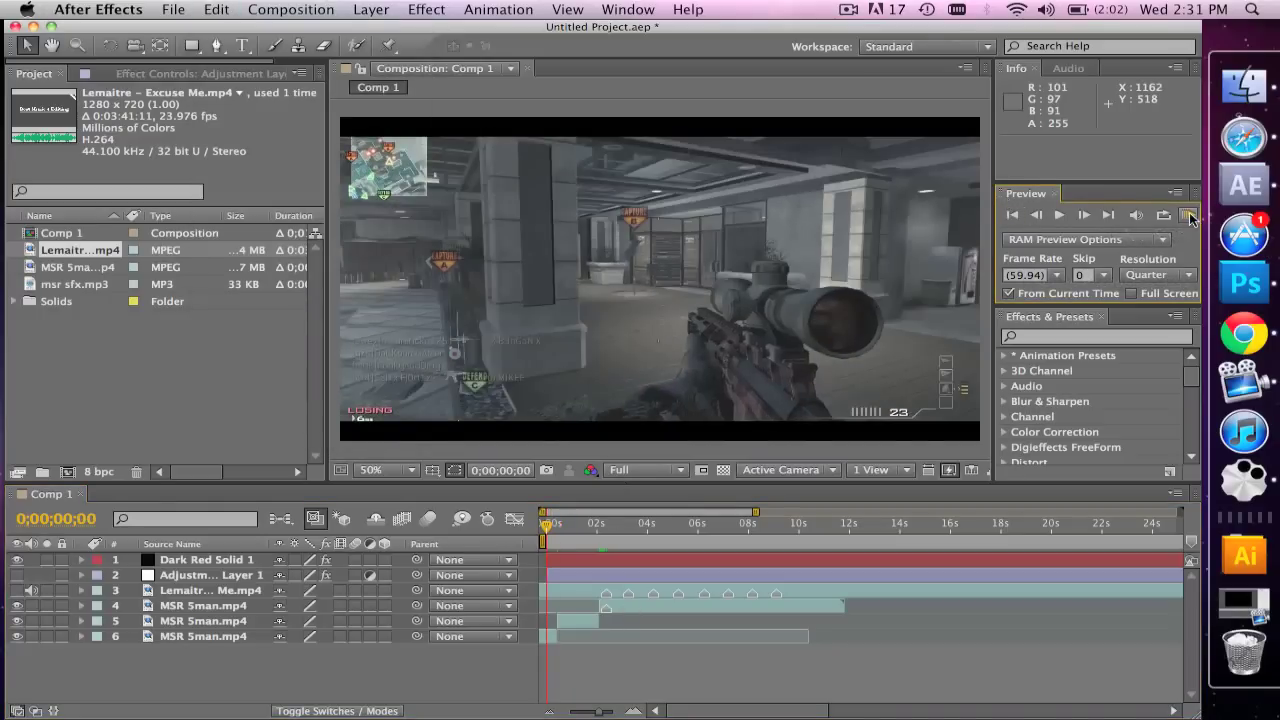
left_click(1188, 216)
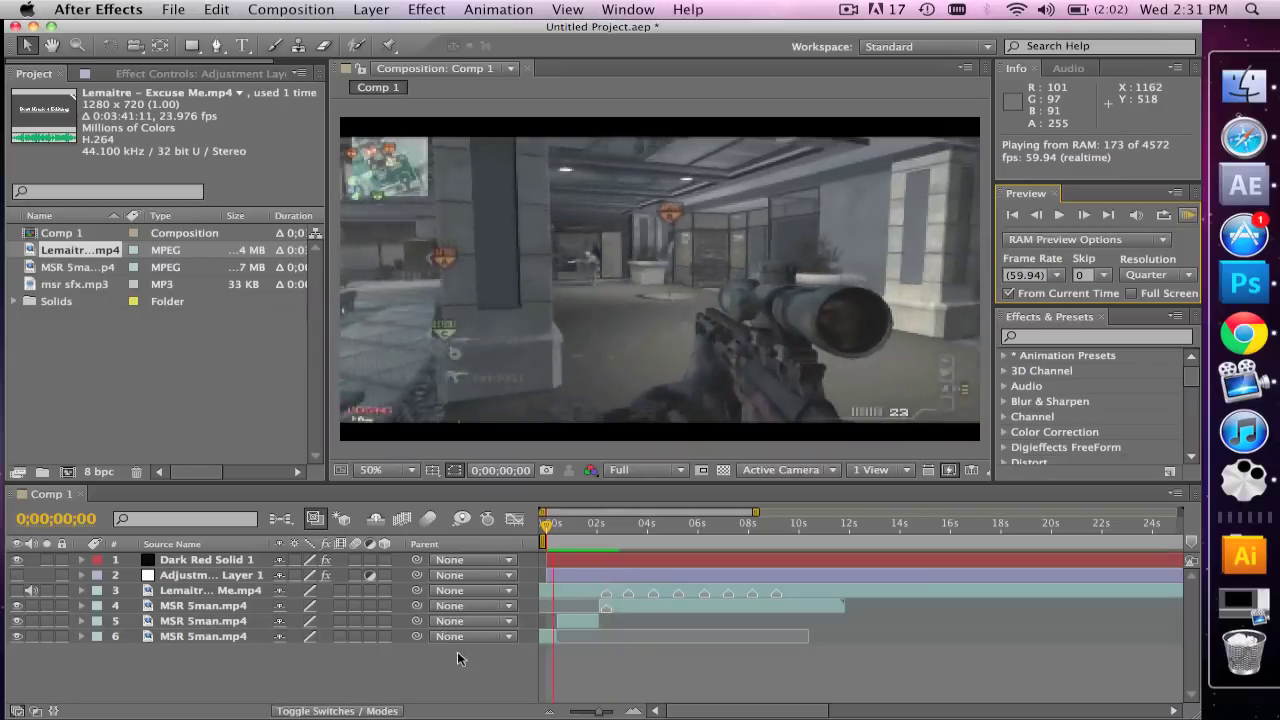
left_click(580, 618)
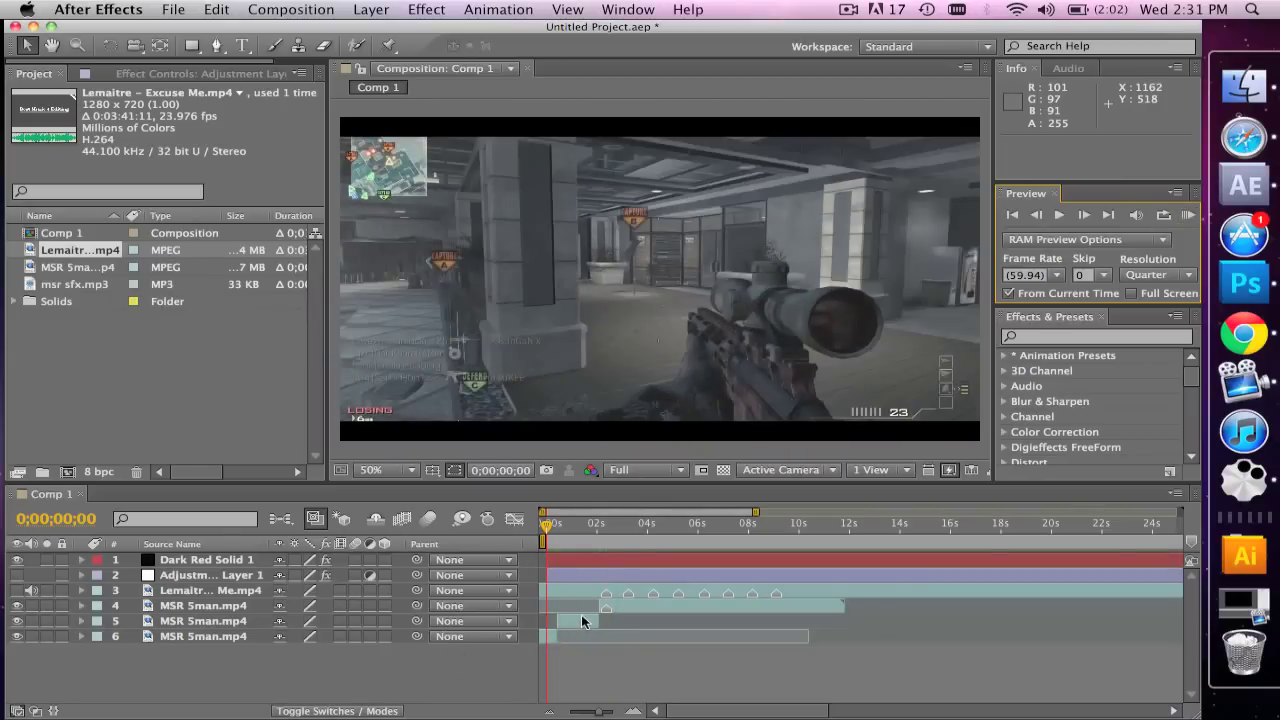
- Enable frame blending for the composition and the time-remapped MSR 5man.mp4 segment, and run a RAM preview of the slow motion
left_click(400, 519)
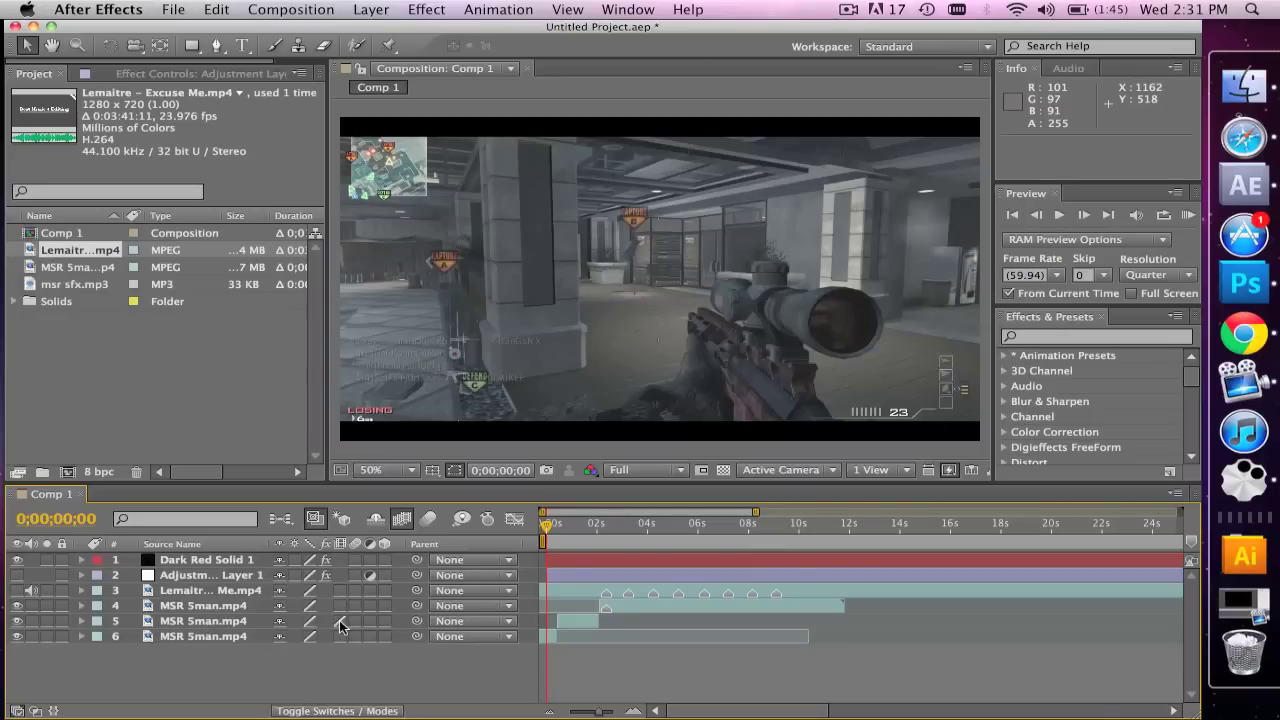
left_click(1190, 215)
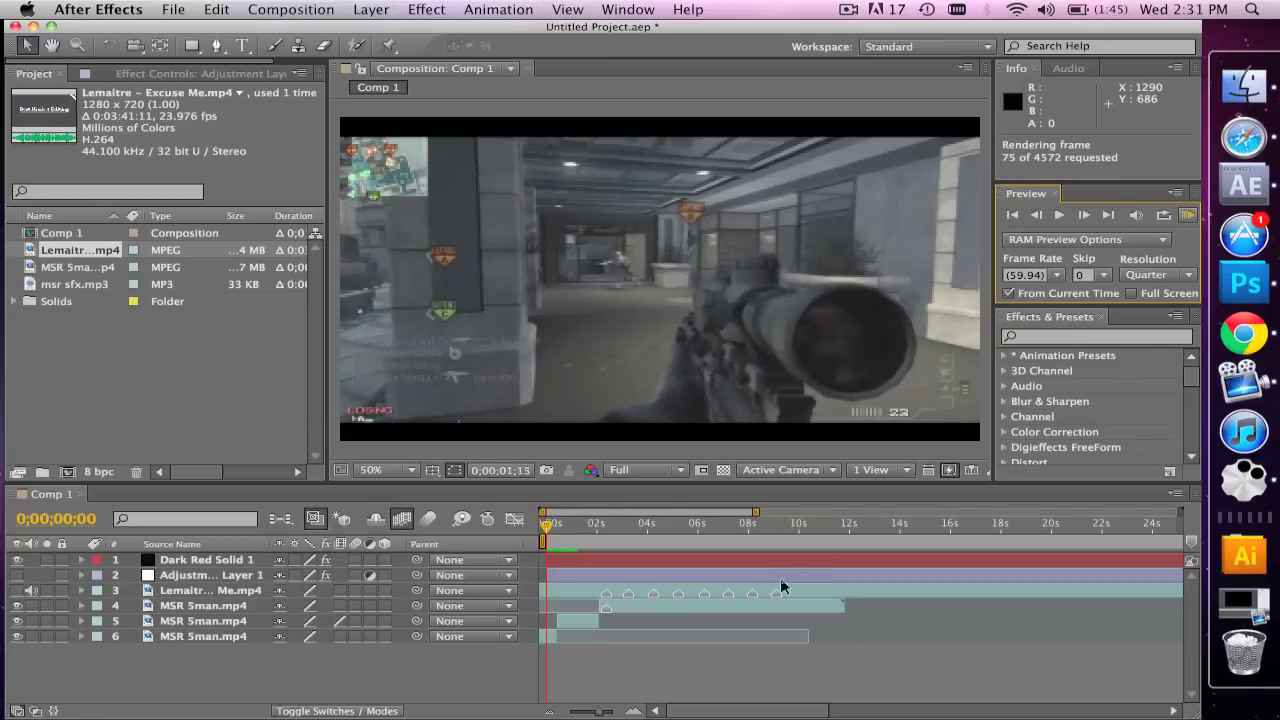
left_click(753, 602)
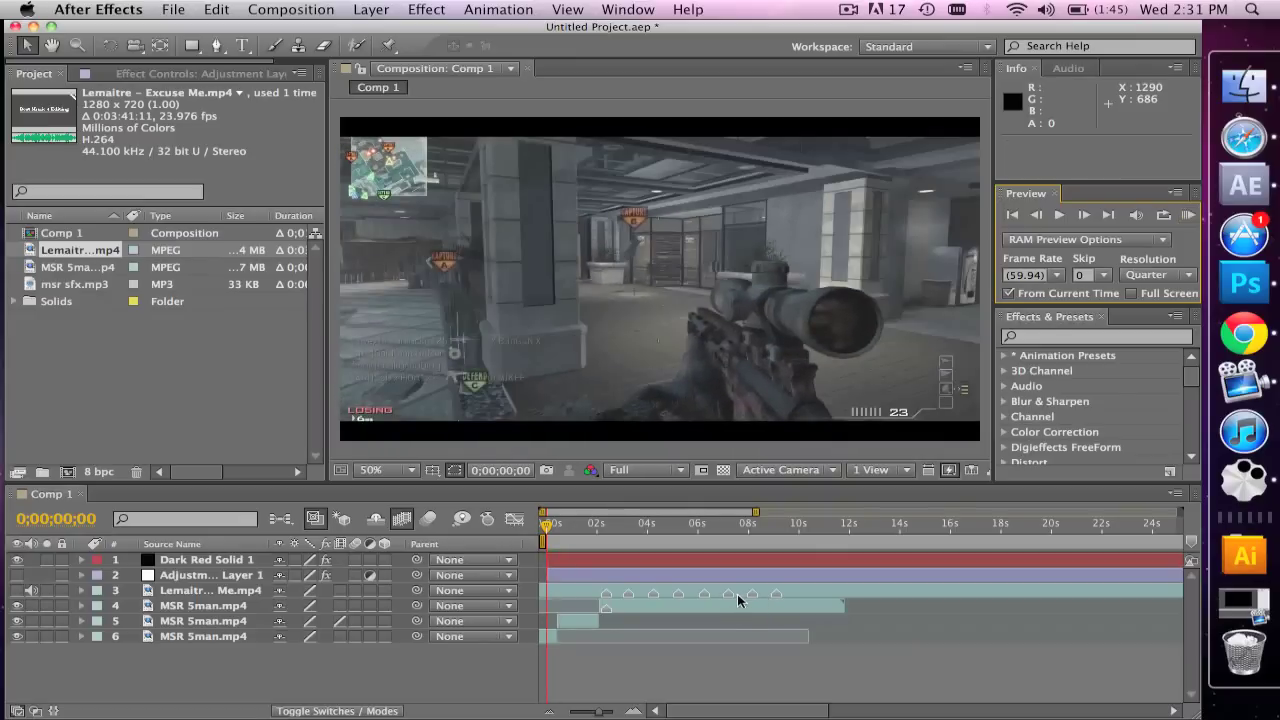
- Enable time remapping on the last MSR 5man.mp4 segment and add a Time Remap keyframe at its first beat marker, 0;00;02;23
left_click(656, 604)
left_click_drag(596, 535, 606, 531)
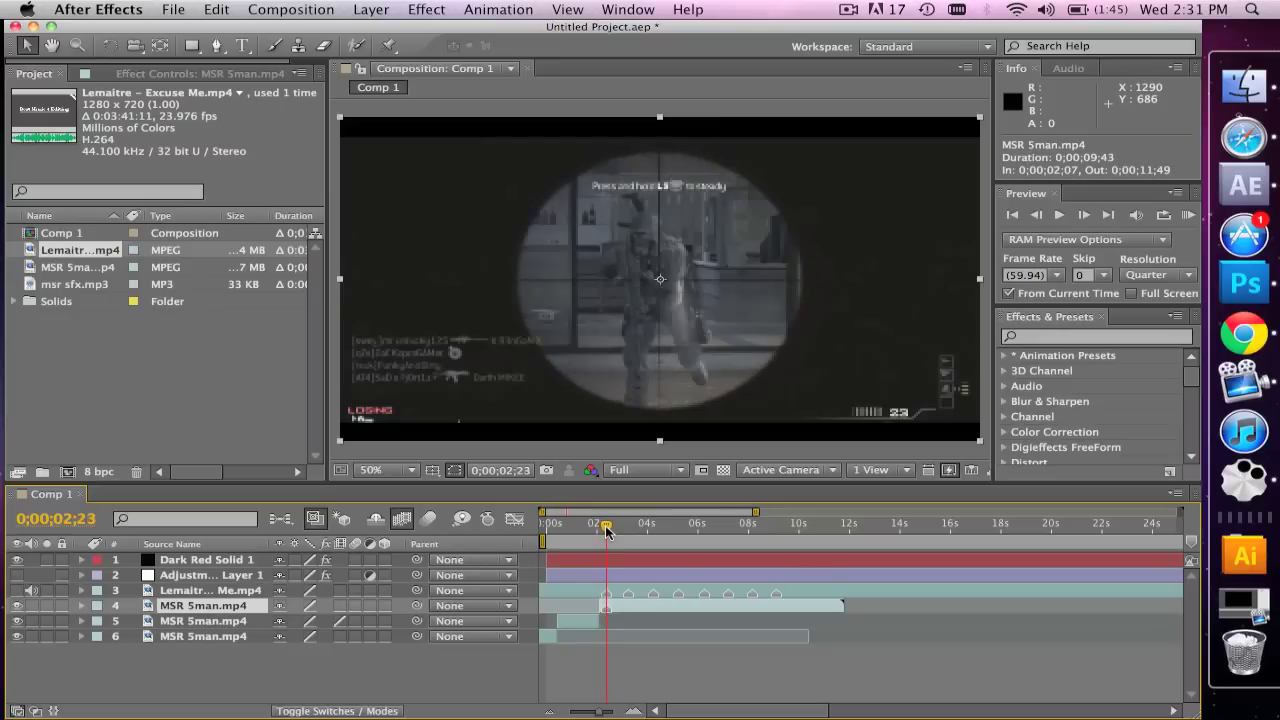
right_click(647, 610)
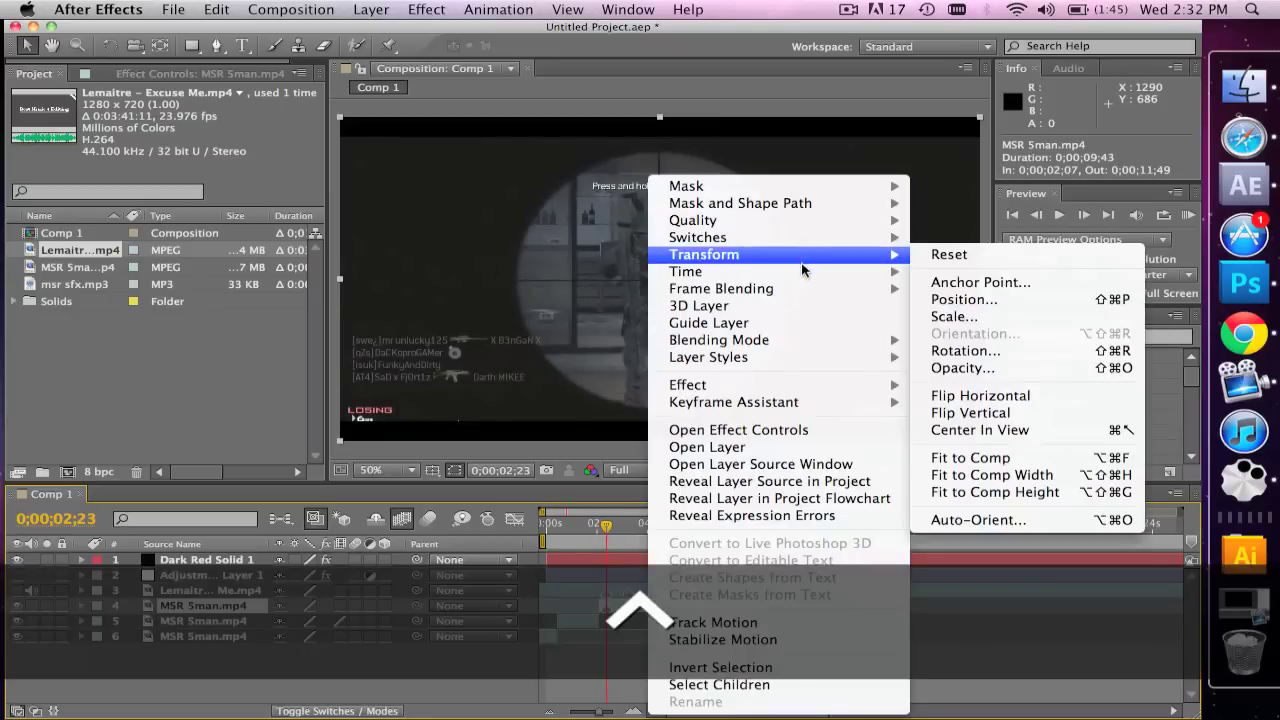
mouse_move(805, 275)
left_click(1012, 272)
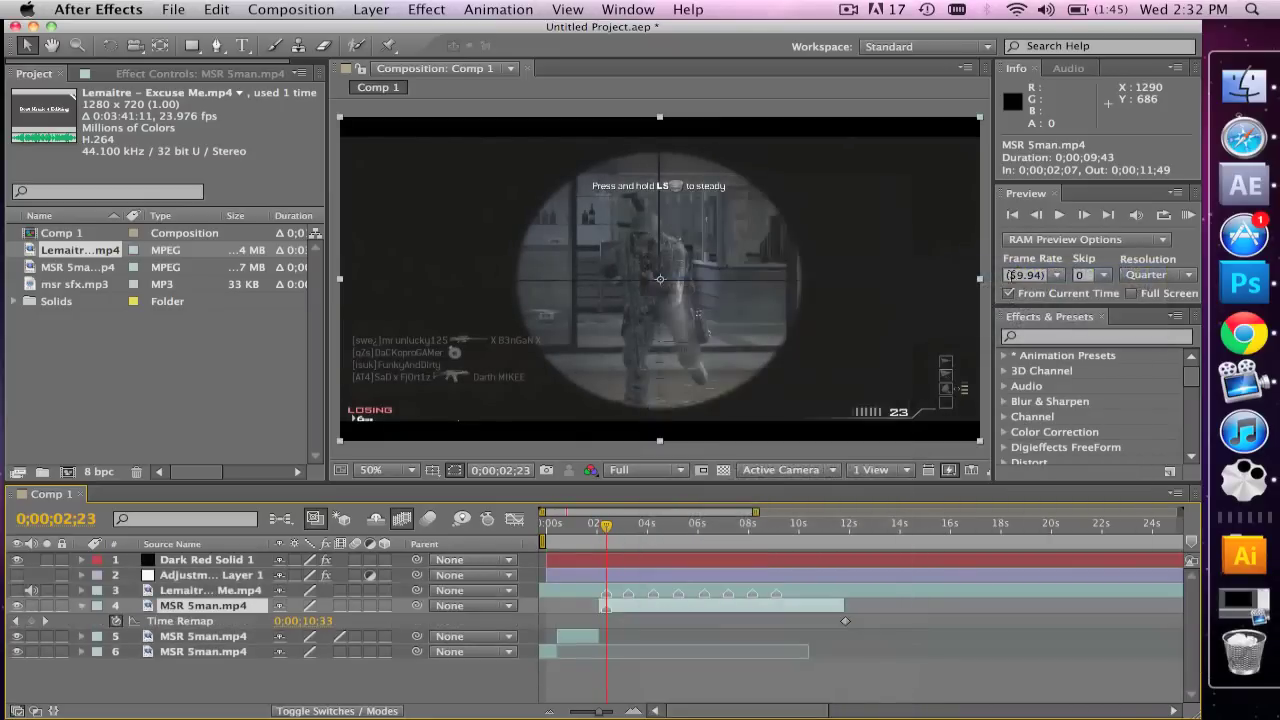
left_click(31, 621)
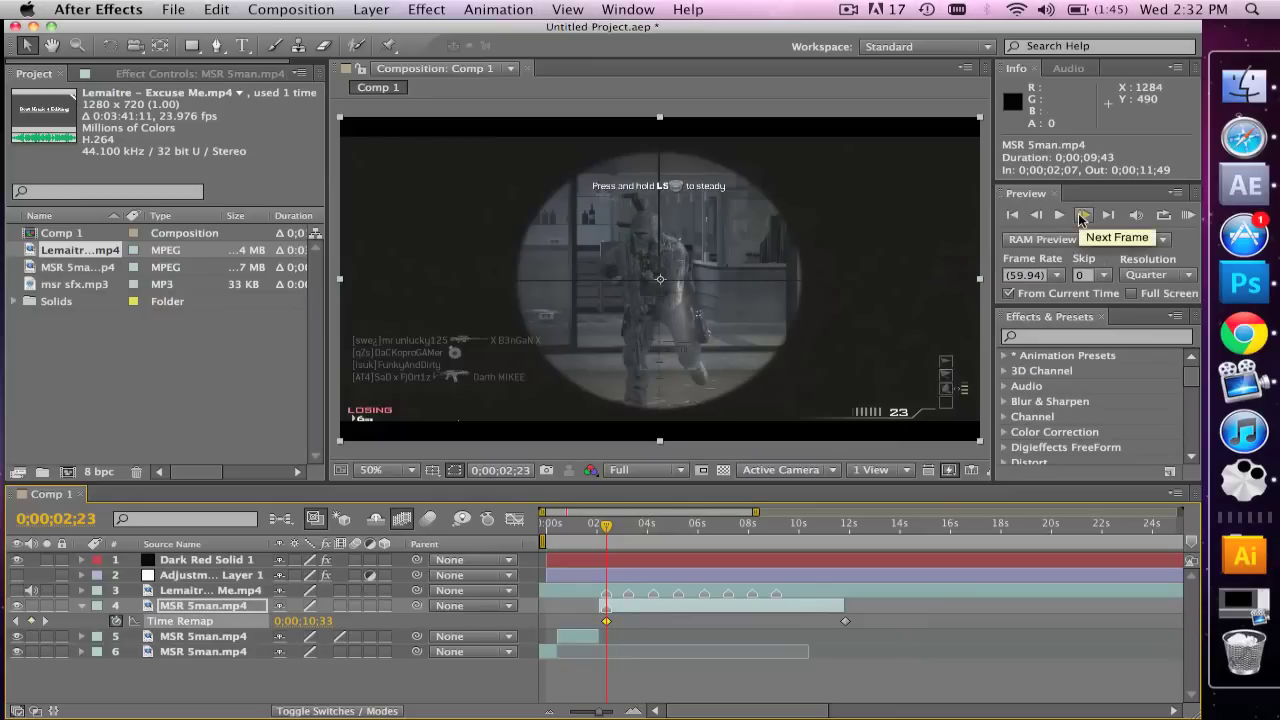
- Add a Time Remap keyframe at 0;00;02;40, just after the scope-out that follows the first shot
left_click(1083, 215)
left_click(1083, 215)
left_click(1083, 215)
left_click(1083, 215)
left_click(1083, 215)
left_click(1083, 215)
left_click(1083, 215)
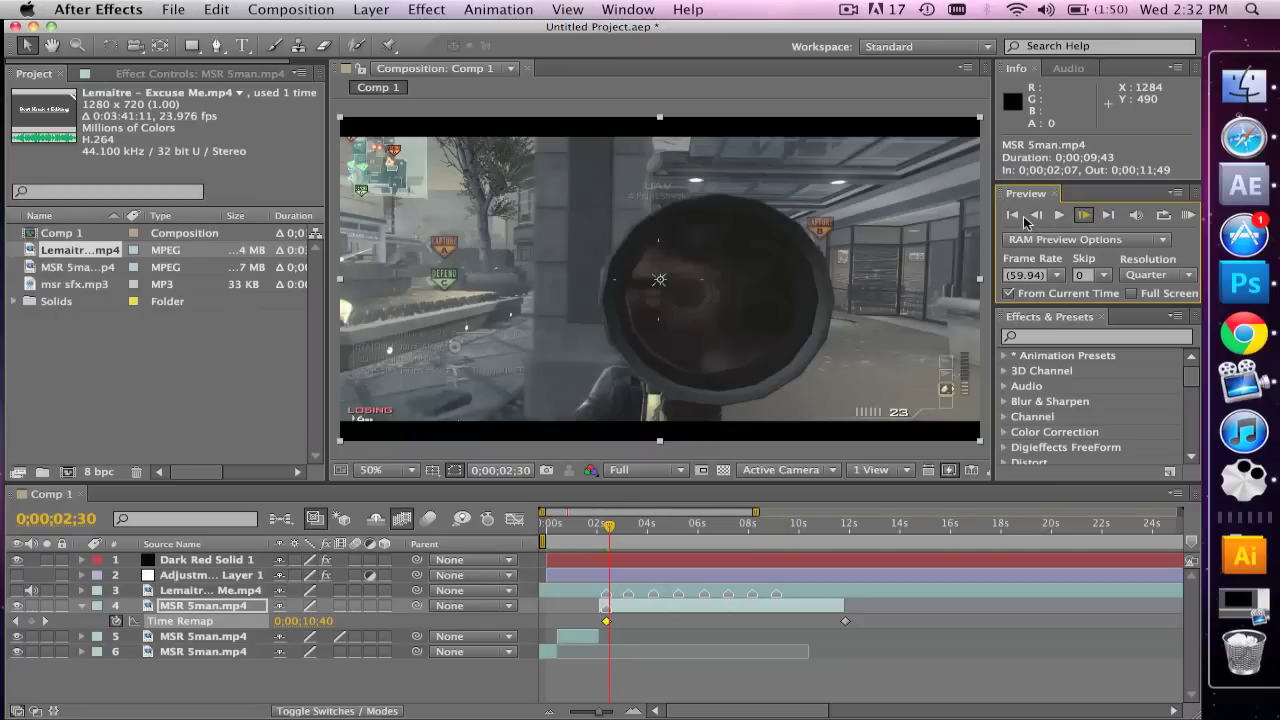
key("Page_Down")
key("Page_Down")
key("Page_Down")
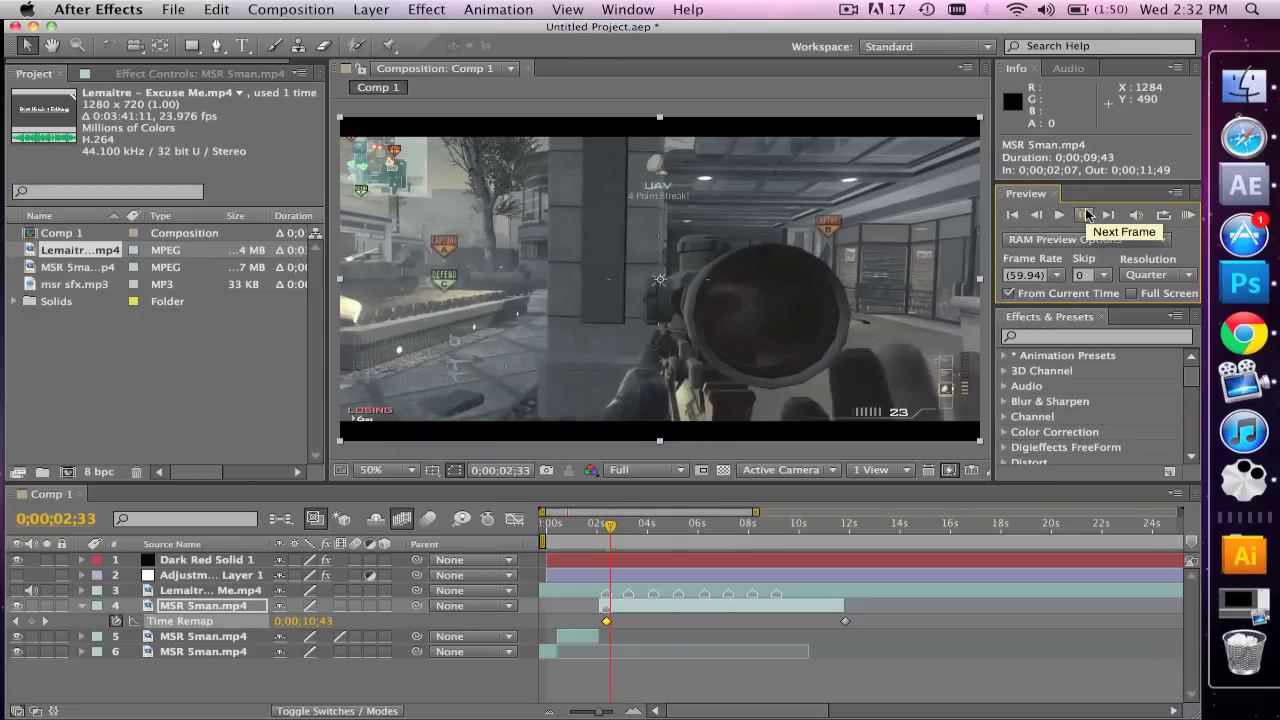
left_click(1083, 215)
left_click(1083, 215)
left_click(1083, 215)
left_click(1083, 215)
left_click(1083, 215)
left_click(1083, 215)
left_click(1083, 215)
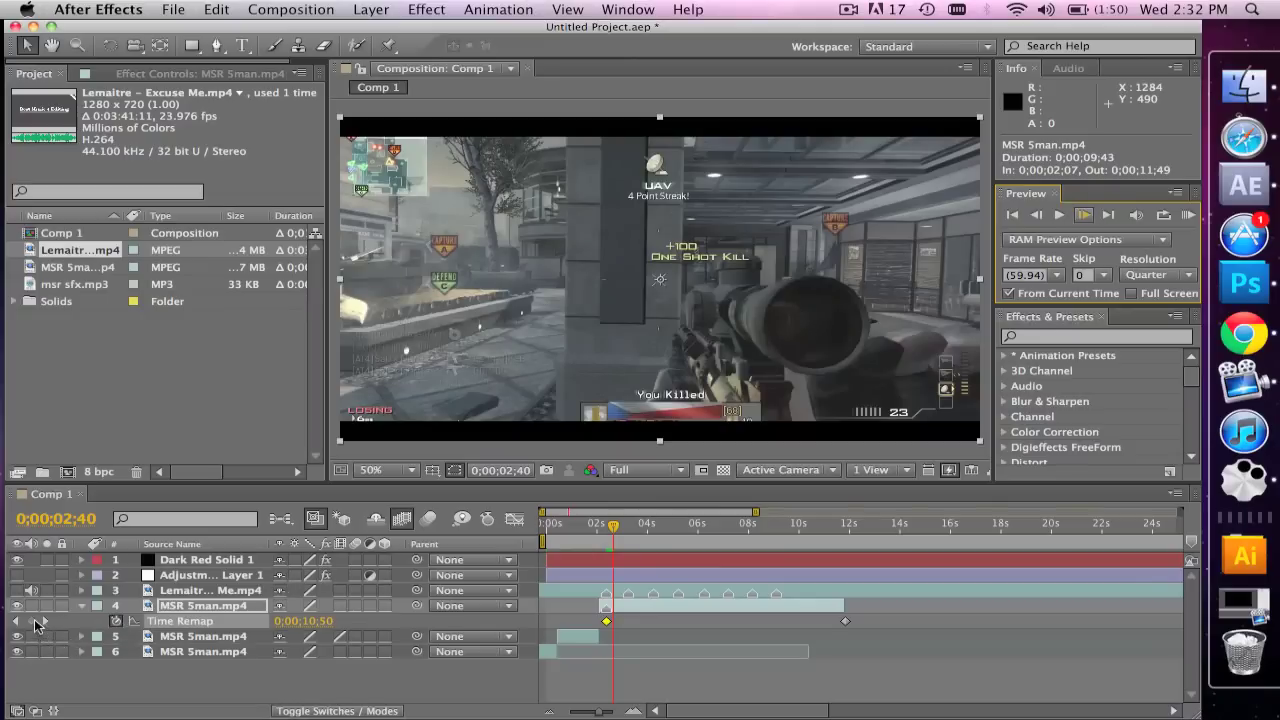
left_click(31, 621)
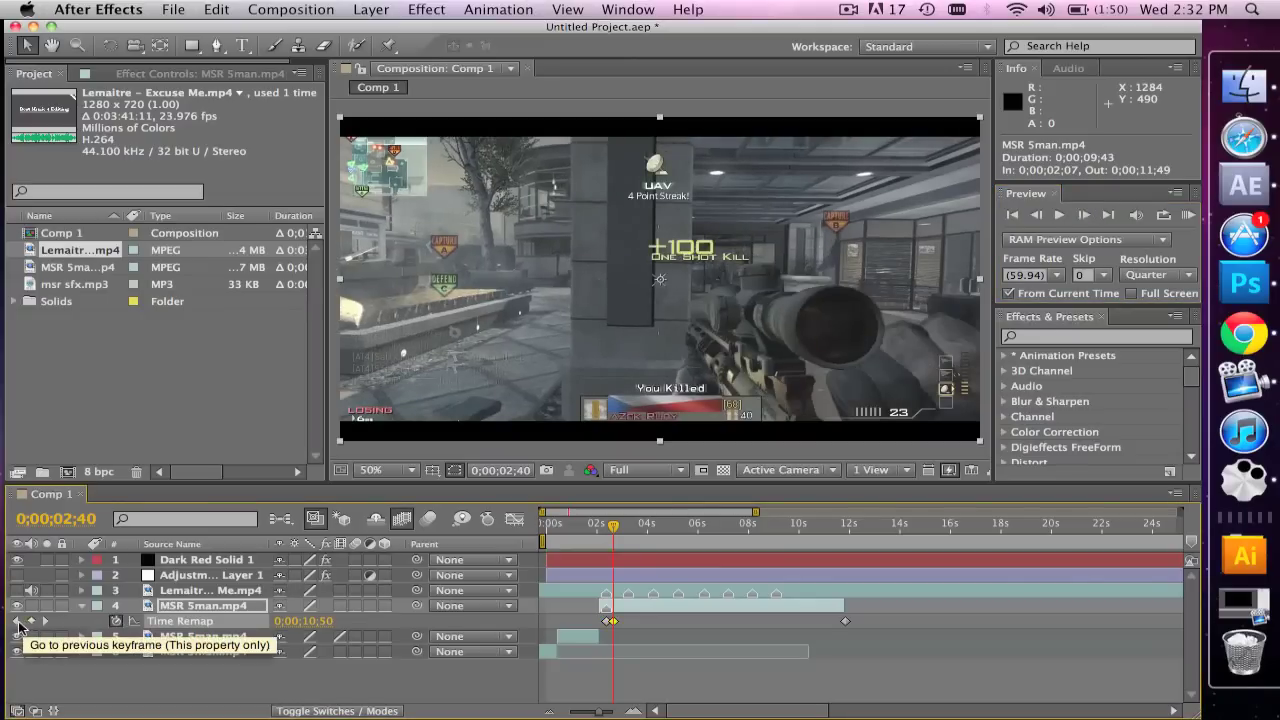
- Add a Time Remap keyframe at 0;00;02;13, ten frames before the first shot's keyframe
left_click(16, 622)
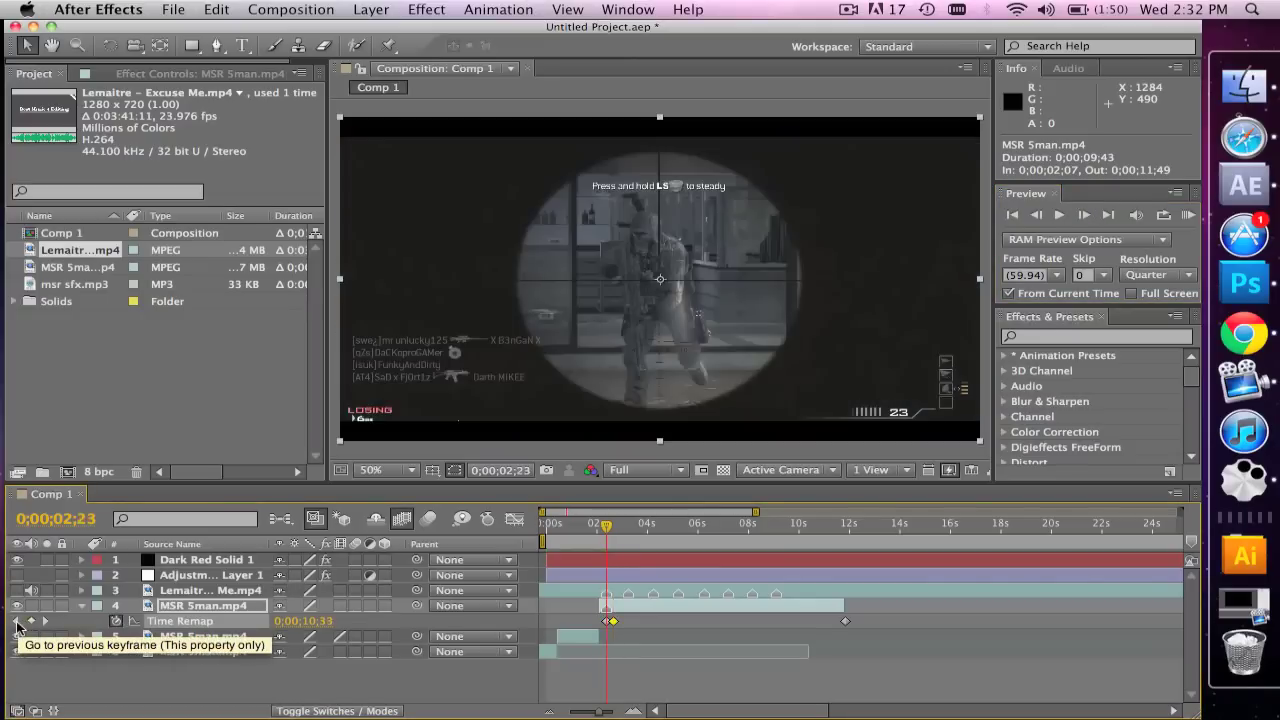
left_click(1037, 215)
left_click(1037, 215)
left_click(1037, 215)
left_click(1037, 215)
left_click(1037, 215)
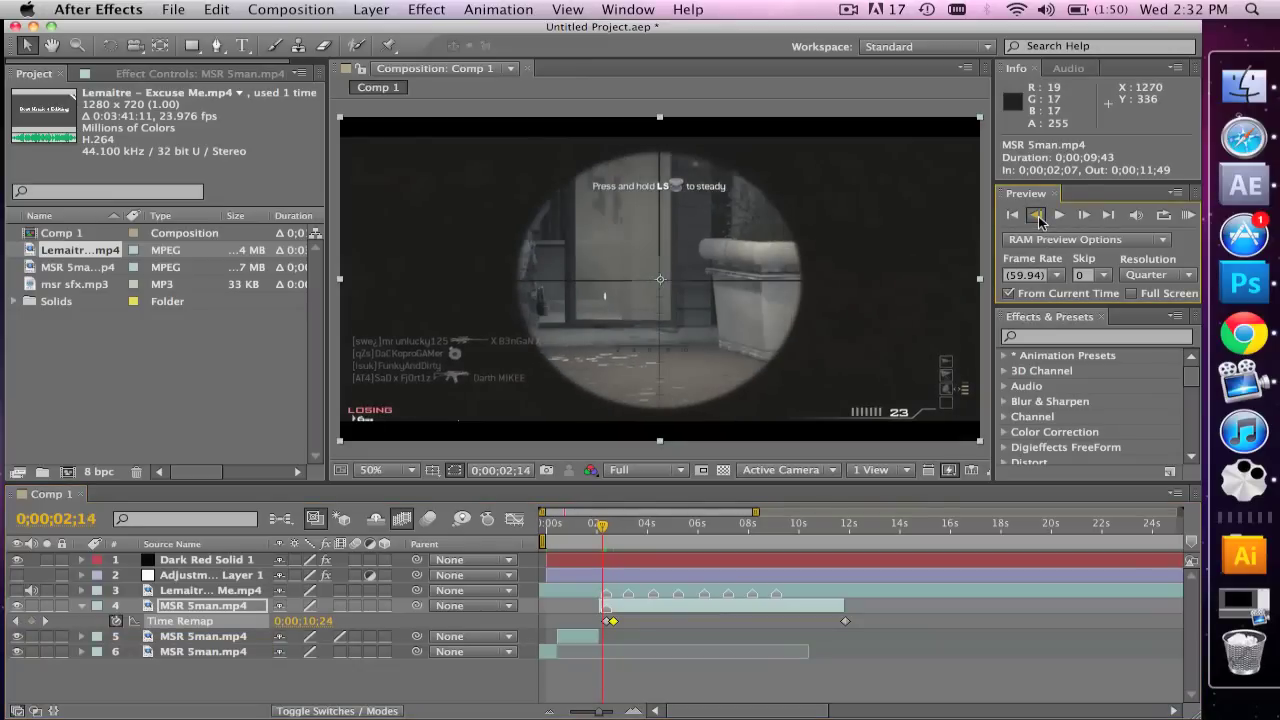
key("Page_Up")
left_click(33, 622)
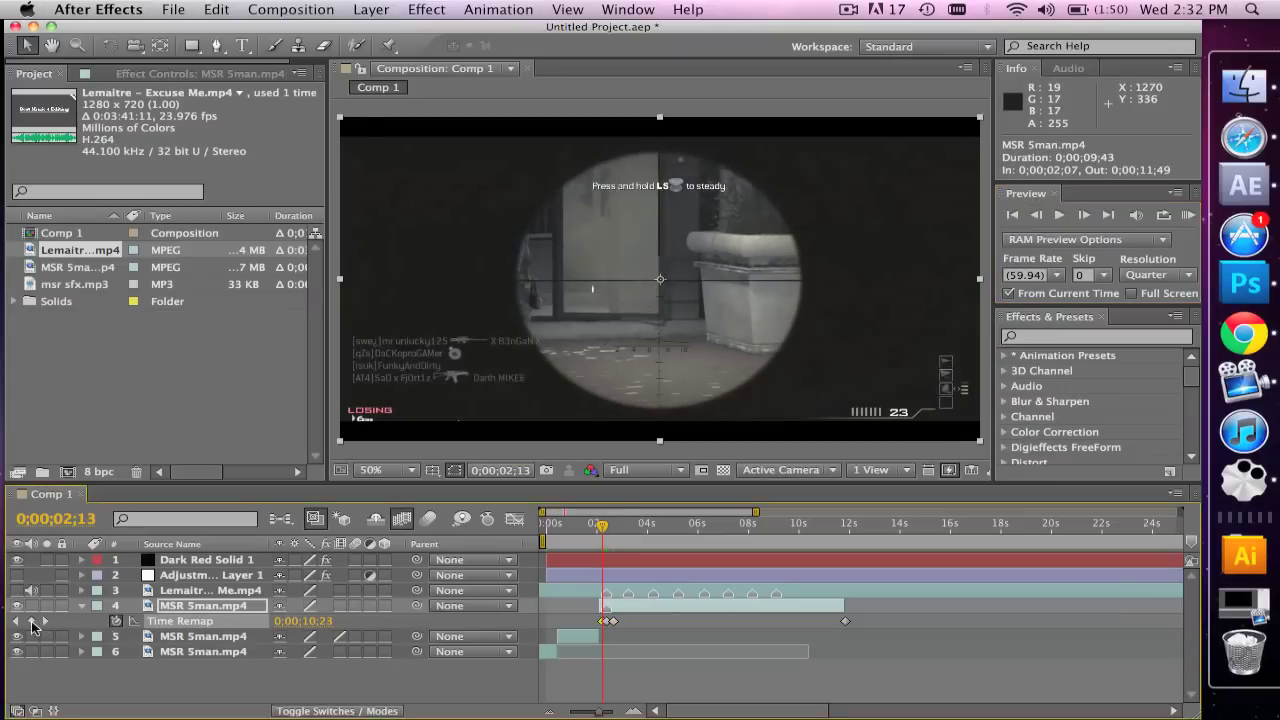
- Advance frame by frame to the second shot and add a Time Remap keyframe at 0;00;03;33
left_click(44, 621)
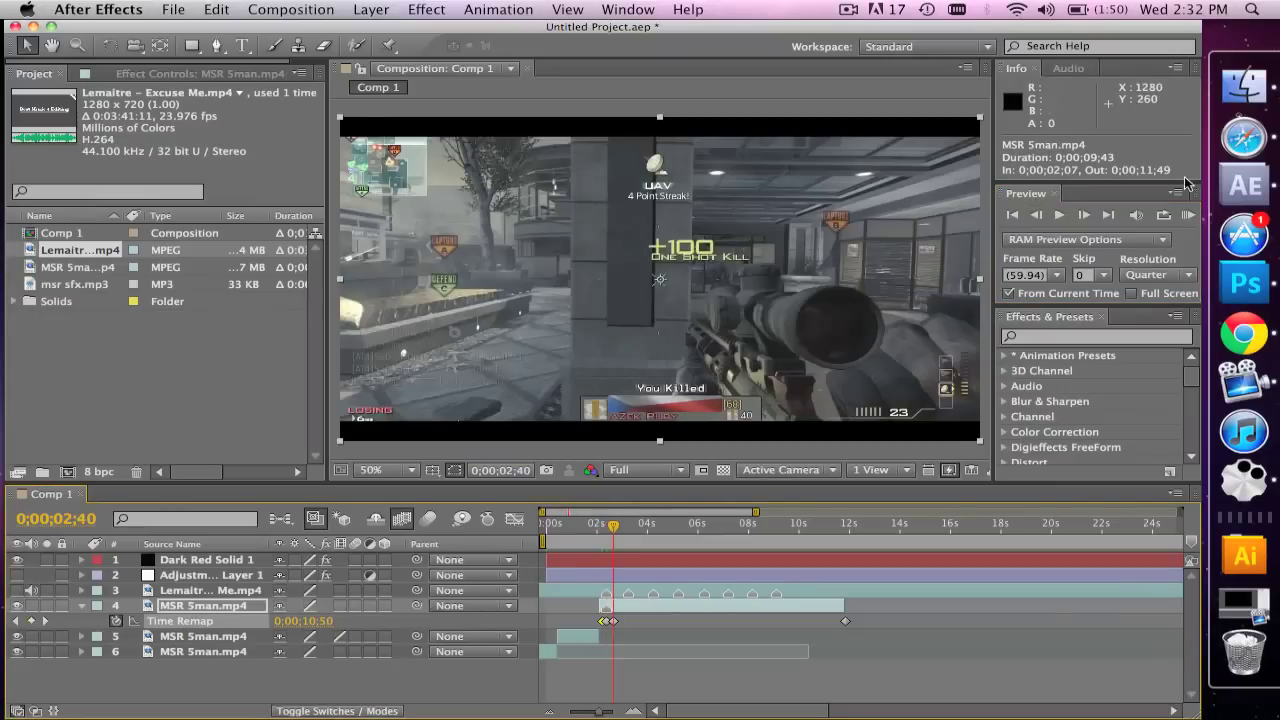
left_click(1083, 214)
left_click(1083, 214)
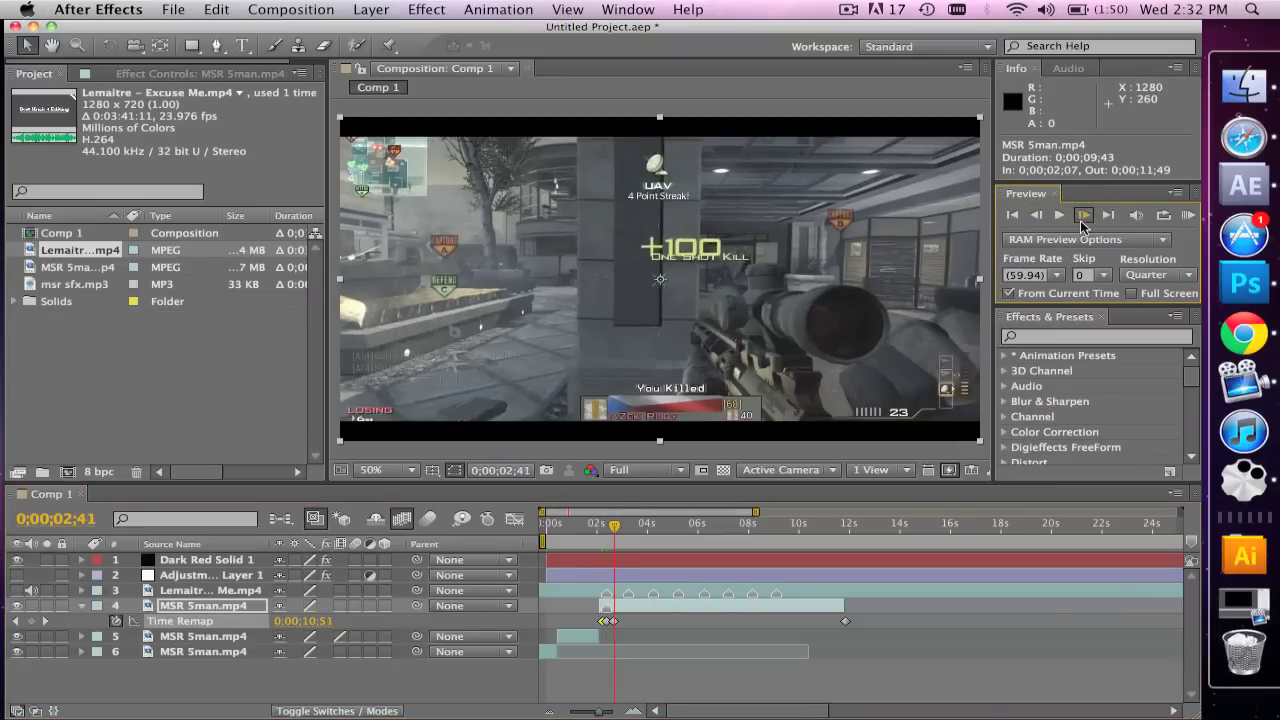
left_click(1083, 214)
left_click(1083, 214)
left_click(1083, 214)
left_click(1083, 214)
left_click(1083, 214)
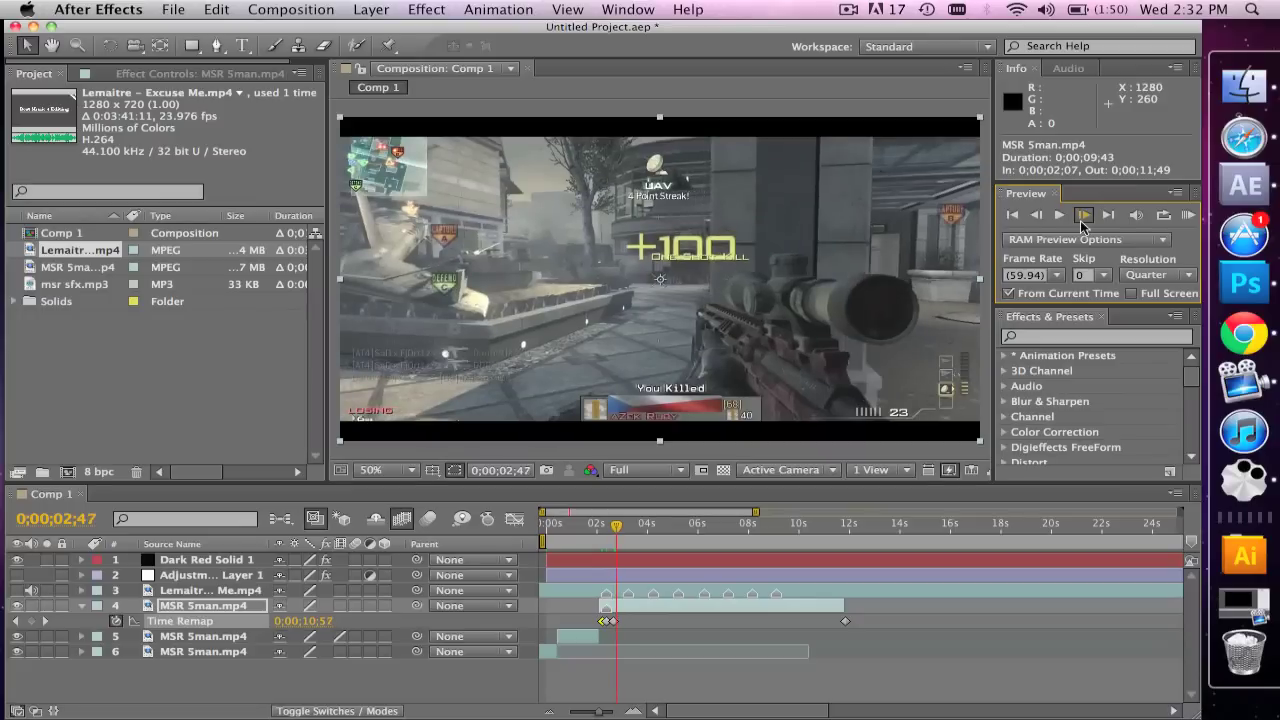
left_click(1083, 214)
left_click(1083, 214)
left_click(1083, 214)
left_click(1083, 214)
left_click(1083, 214)
left_click(1083, 214)
left_click(1083, 214)
left_click(1083, 214)
left_click(1083, 214)
left_click(1083, 214)
left_click(1083, 214)
left_click(1083, 214)
left_click(1083, 214)
left_click(1083, 214)
left_click(1083, 214)
left_click(1083, 214)
left_click(1083, 214)
left_click(1083, 214)
left_click(1083, 214)
left_click(1083, 214)
left_click(1083, 214)
left_click(1083, 214)
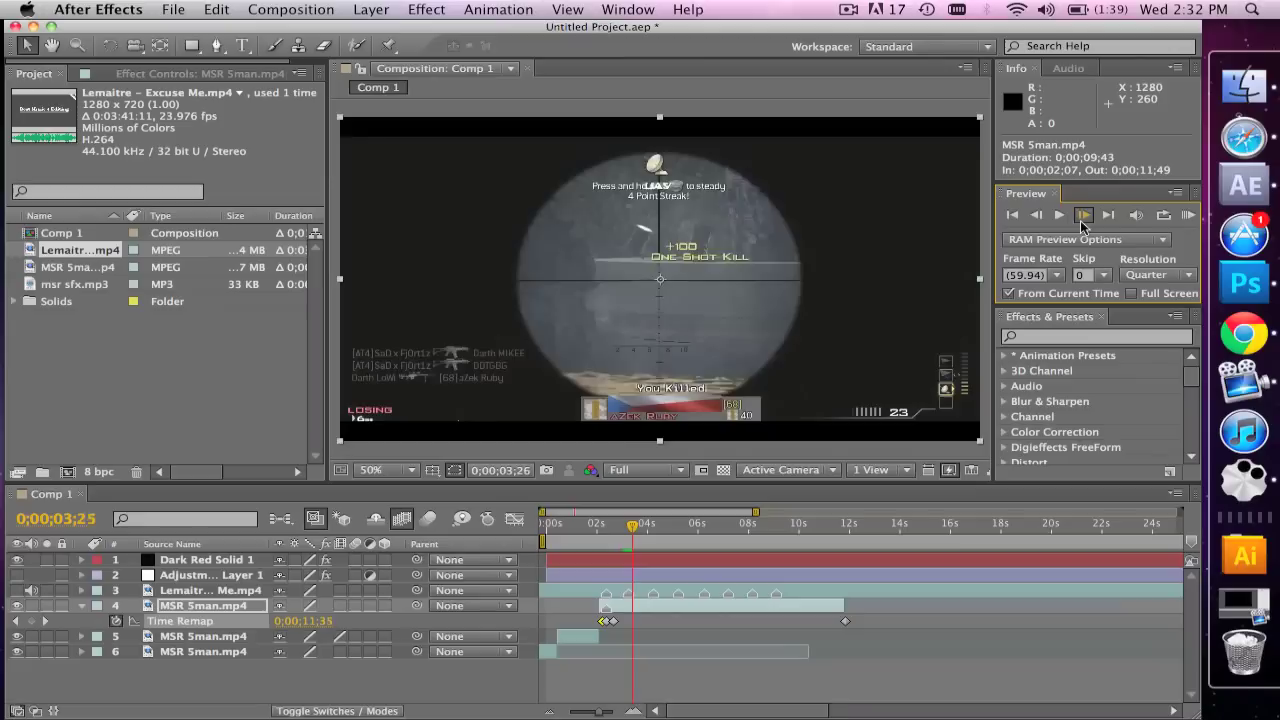
left_click(1083, 214)
left_click(1083, 214)
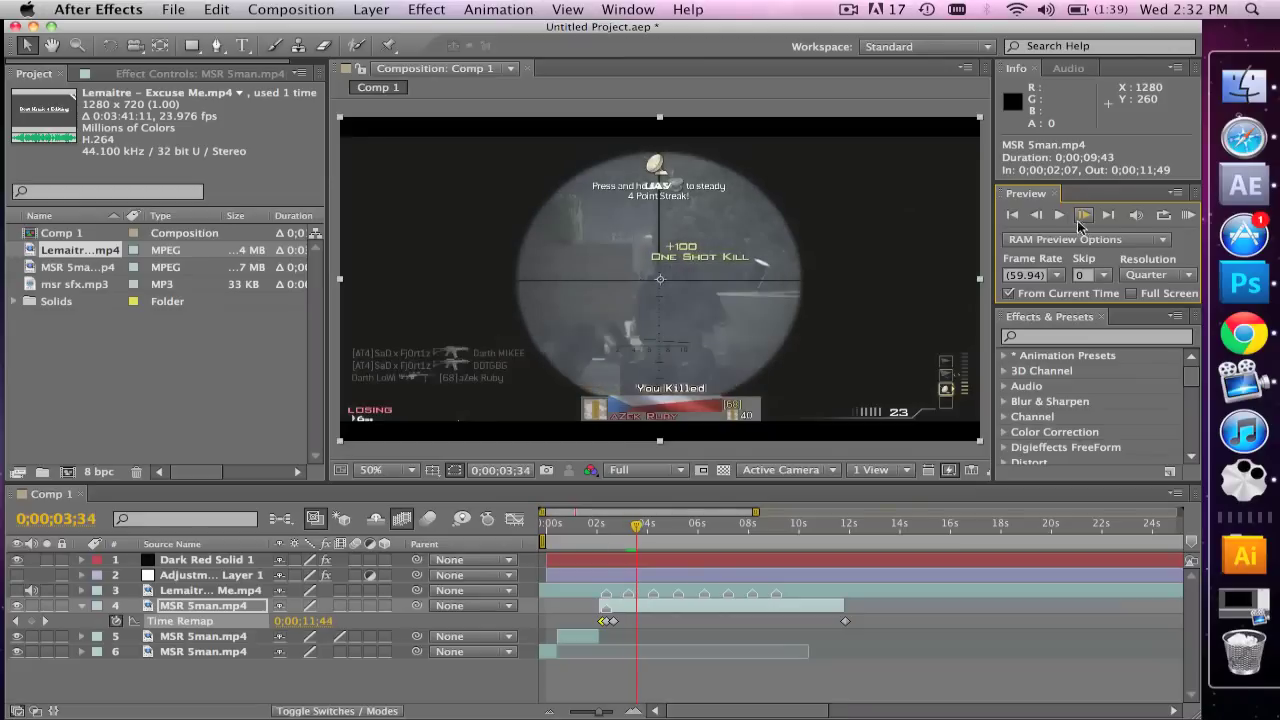
left_click(1037, 214)
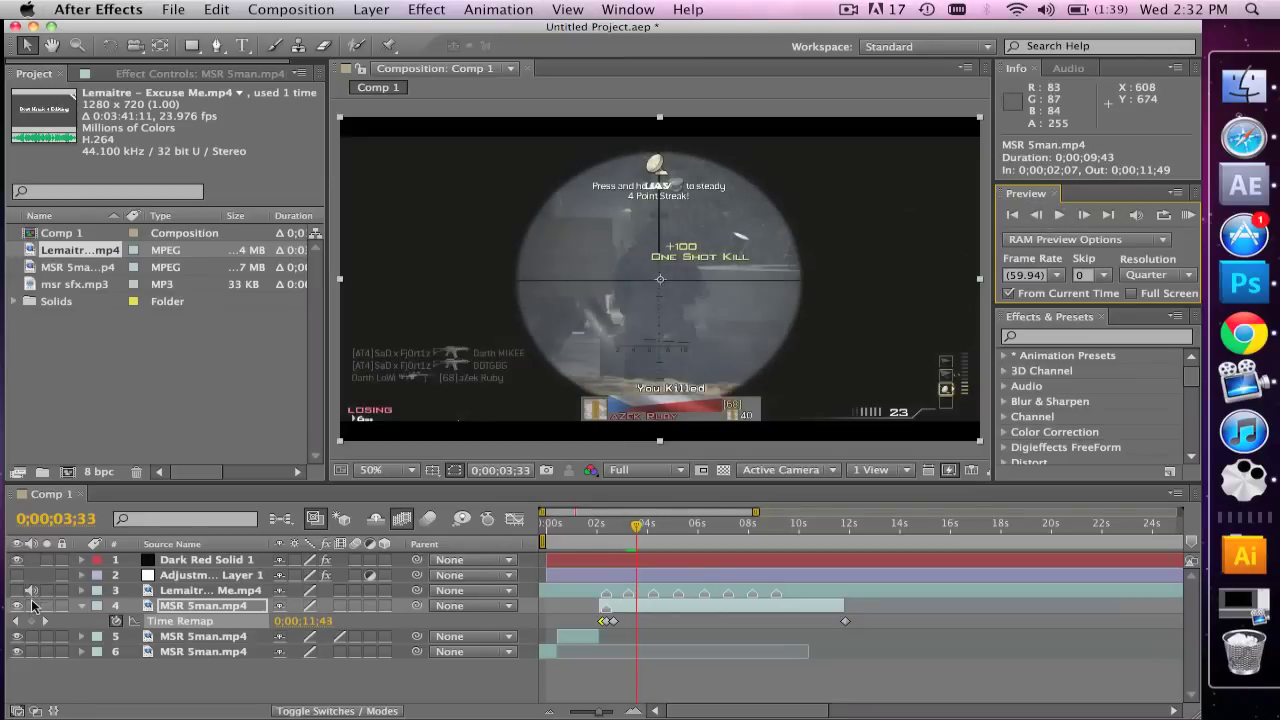
left_click(31, 626)
- Add a Time Remap keyframe at 0;00;03;15, just before the scope-in for the second shot
left_click(1035, 216)
left_click(1035, 216)
left_click(1035, 216)
left_click(1035, 216)
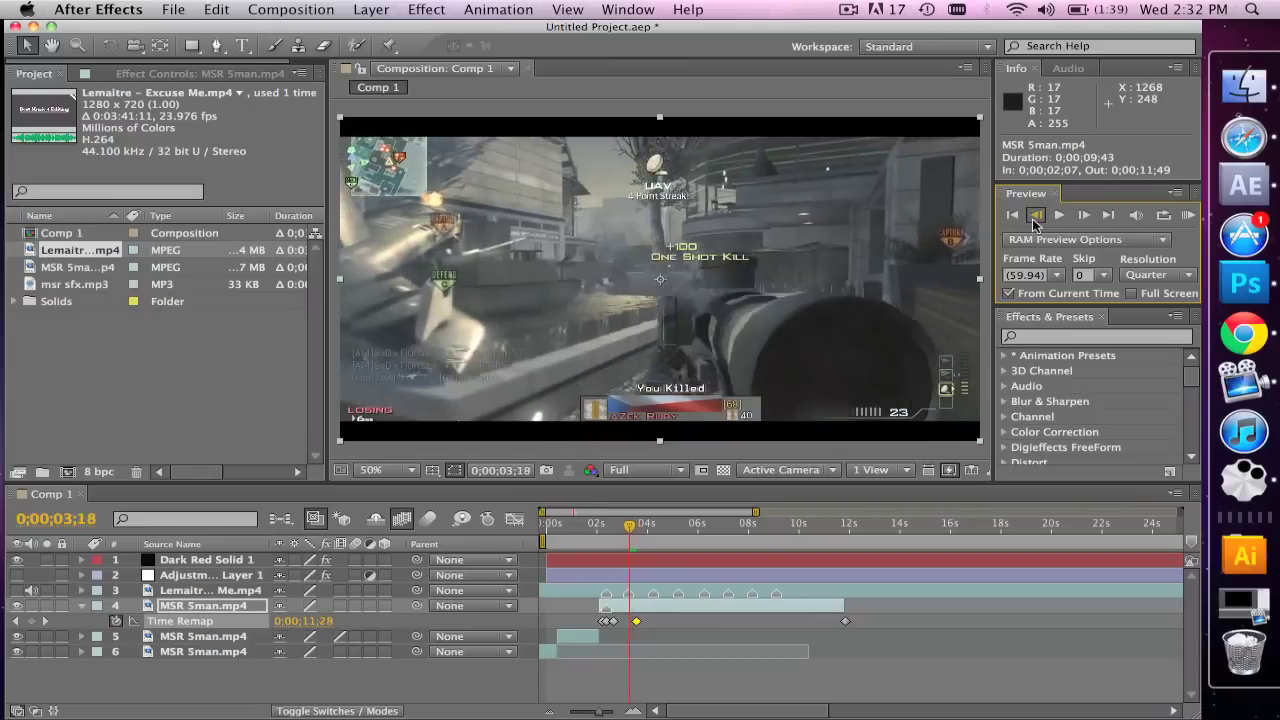
left_click(1035, 216)
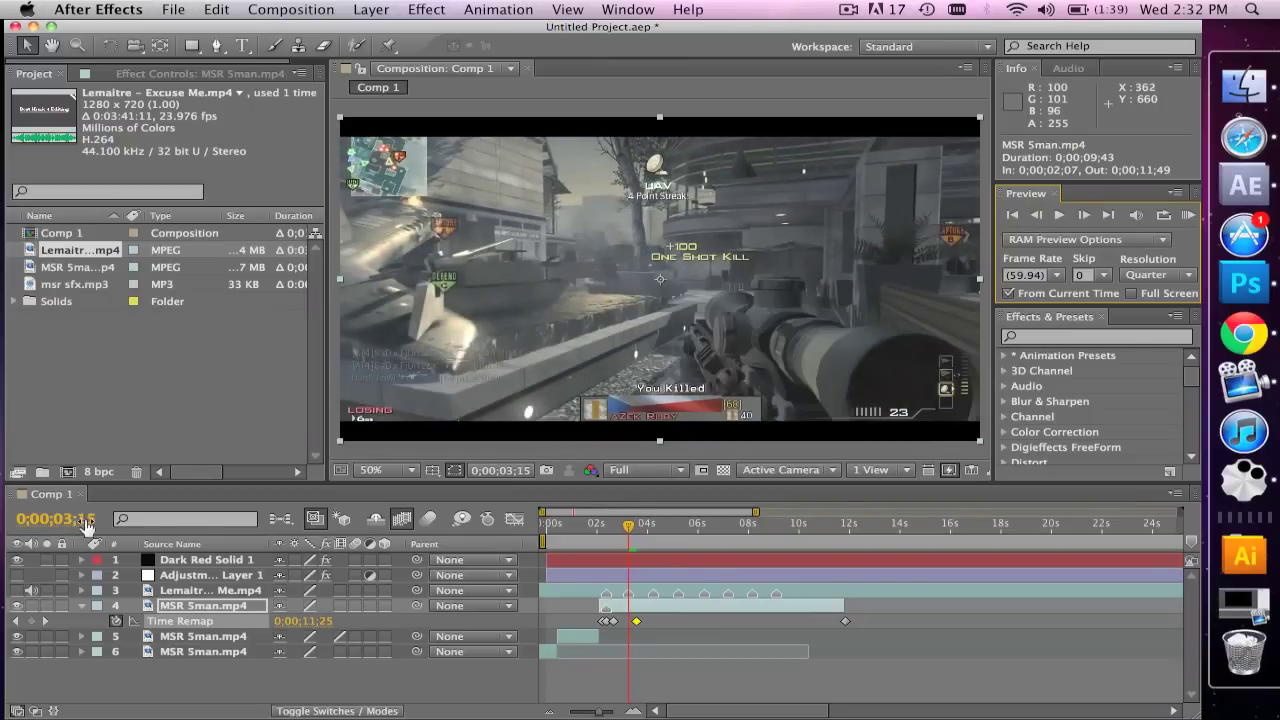
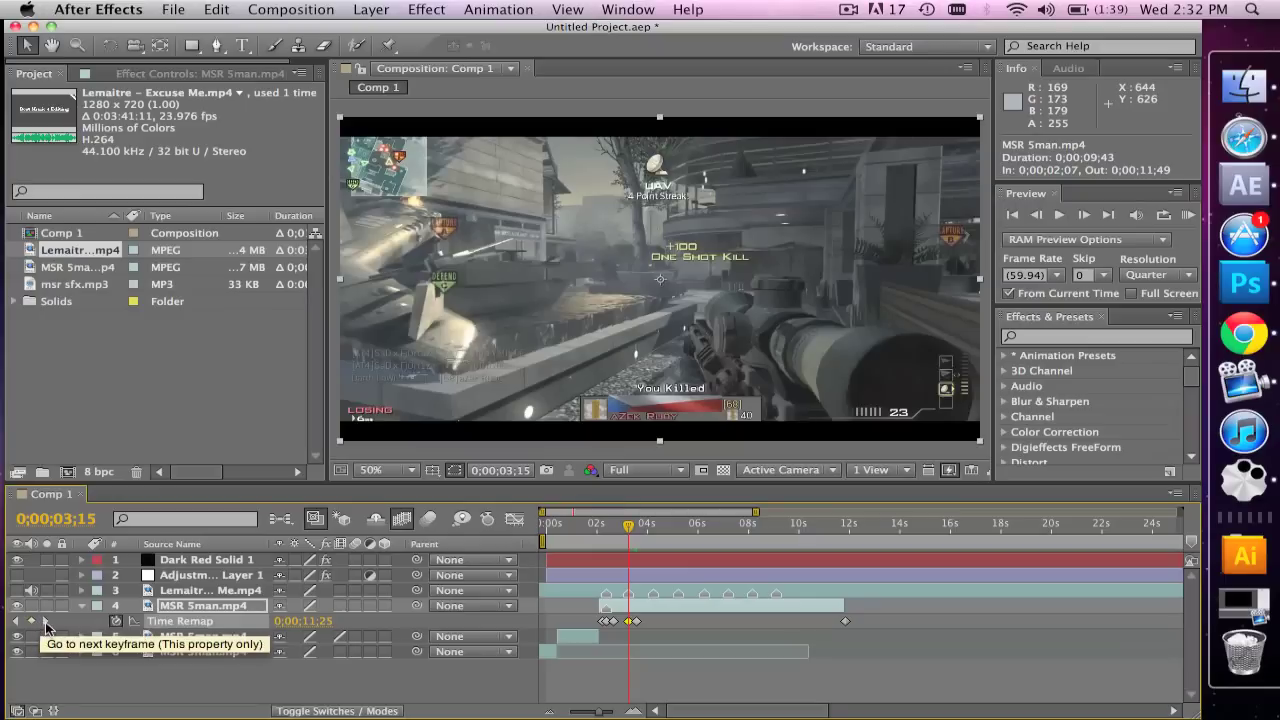
- Add a Time Remap keyframe at 0;00;03;44, just after the scope-out that follows the second shot
left_click(44, 621)
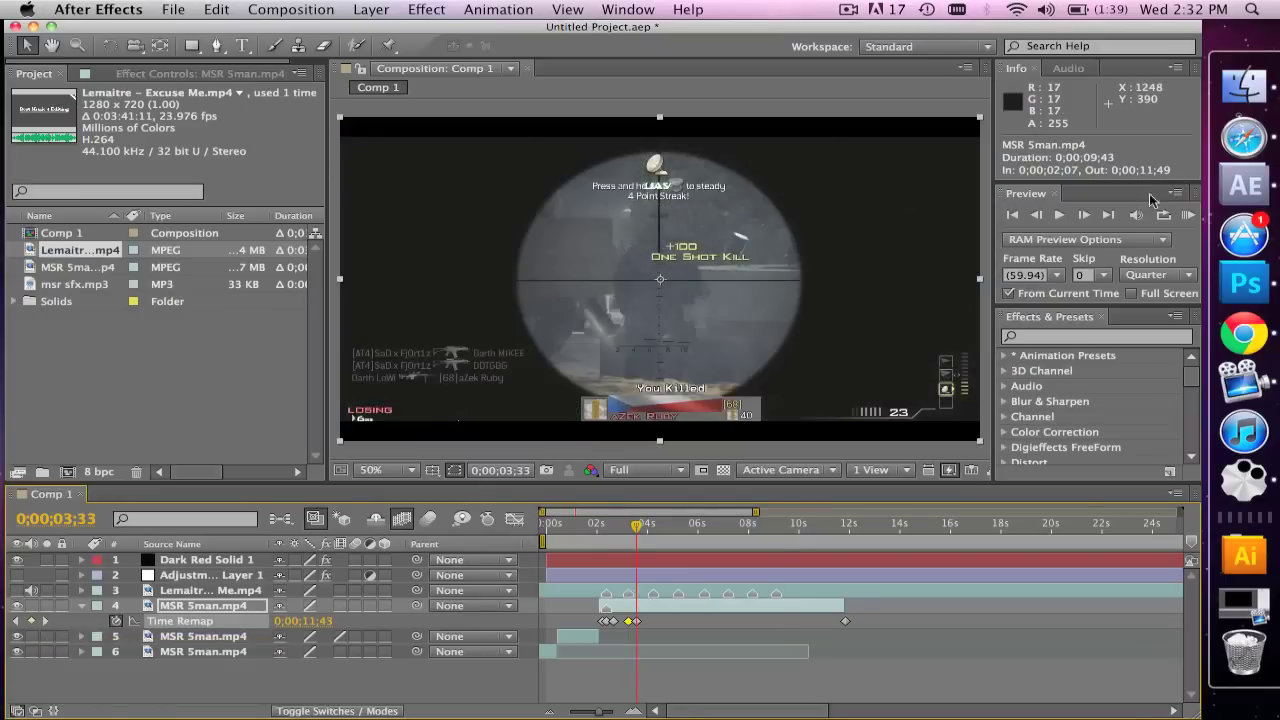
left_click(1084, 215)
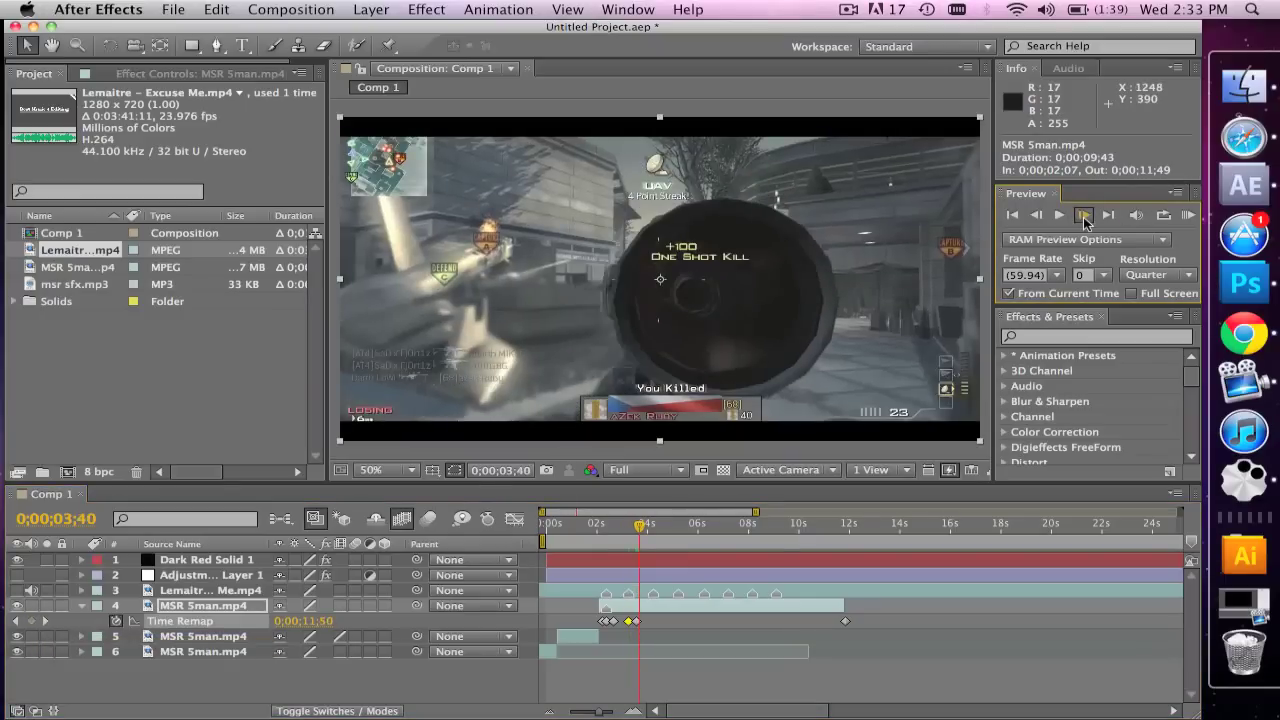
left_click(1084, 215)
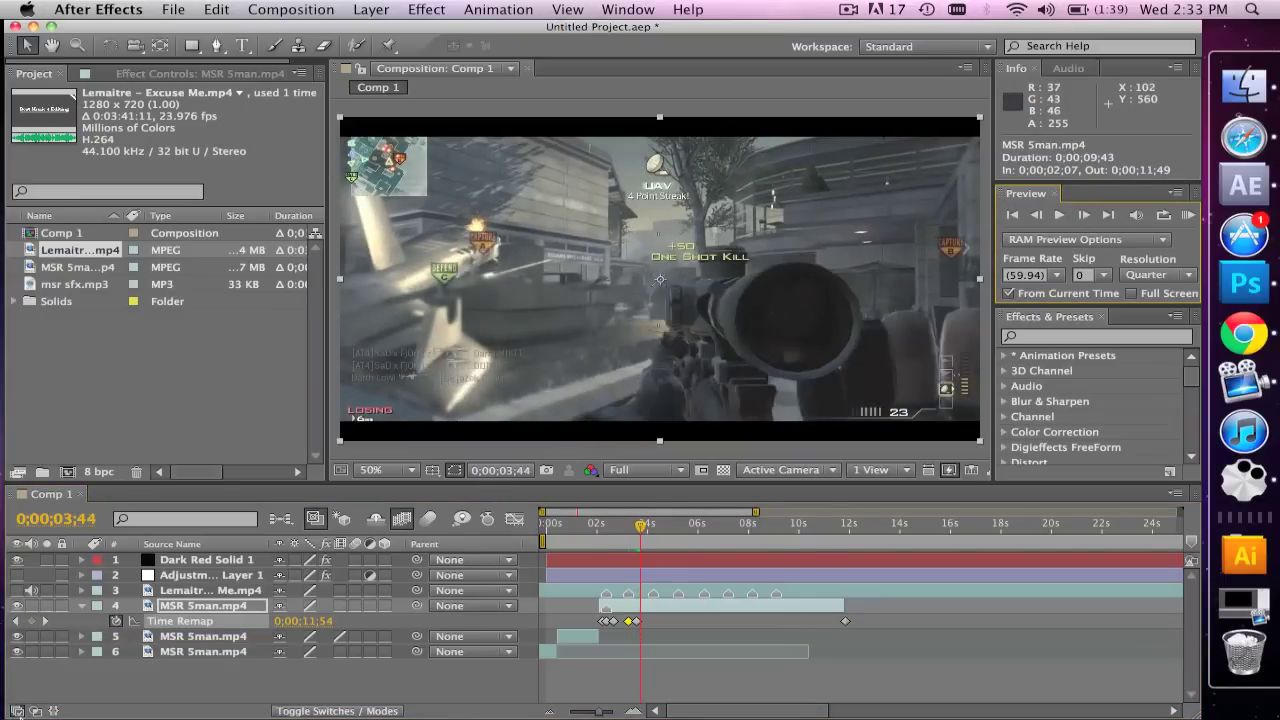
left_click(31, 621)
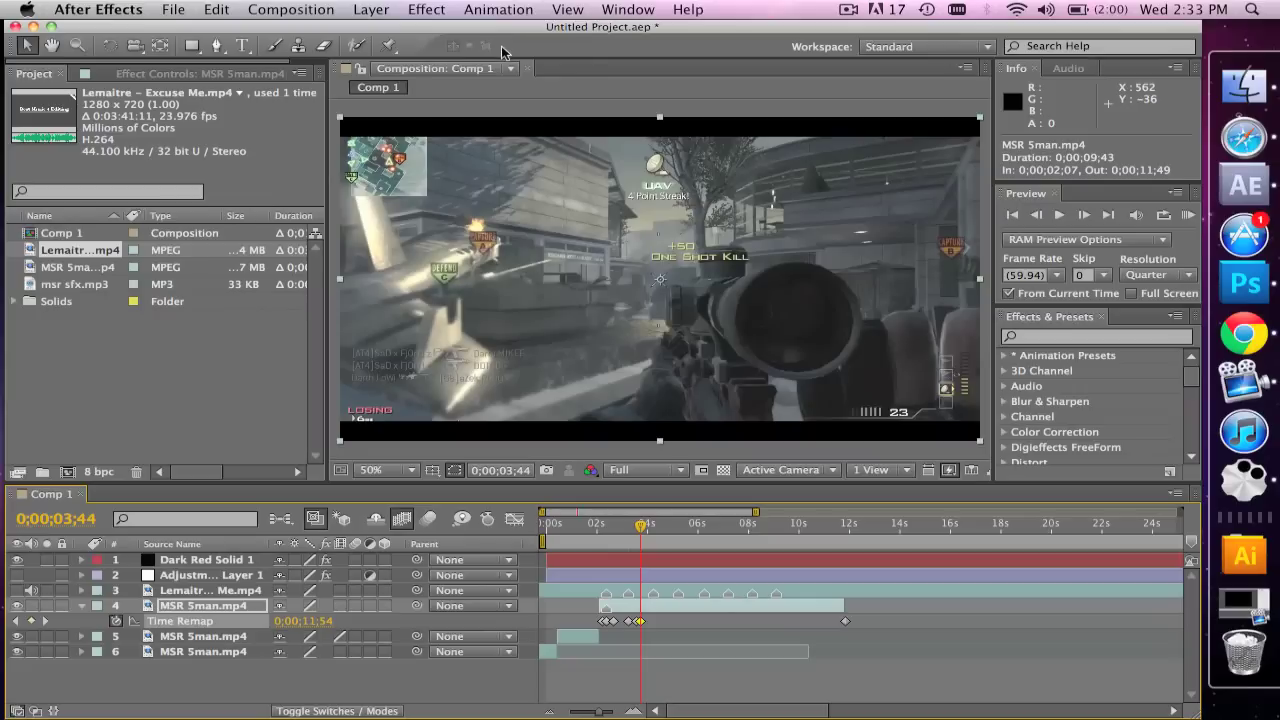
left_click(852, 12)
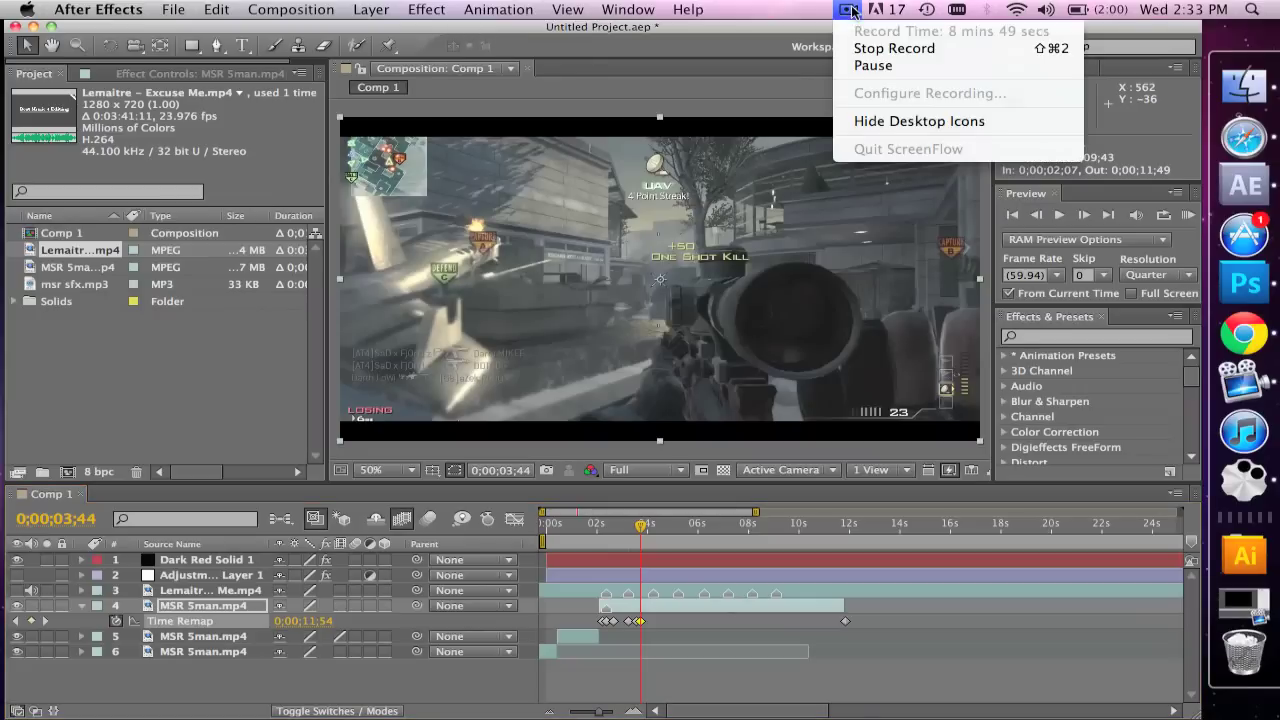
left_click(866, 66)
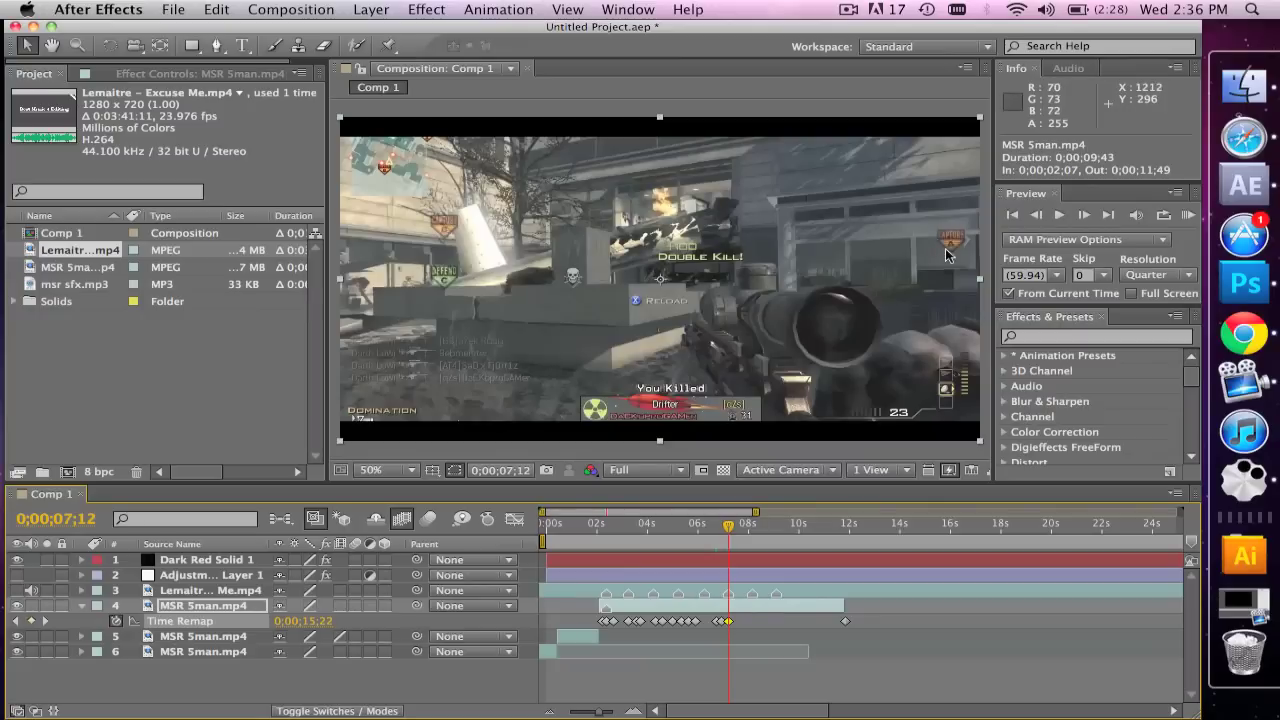
left_click(15, 621)
left_click(15, 621)
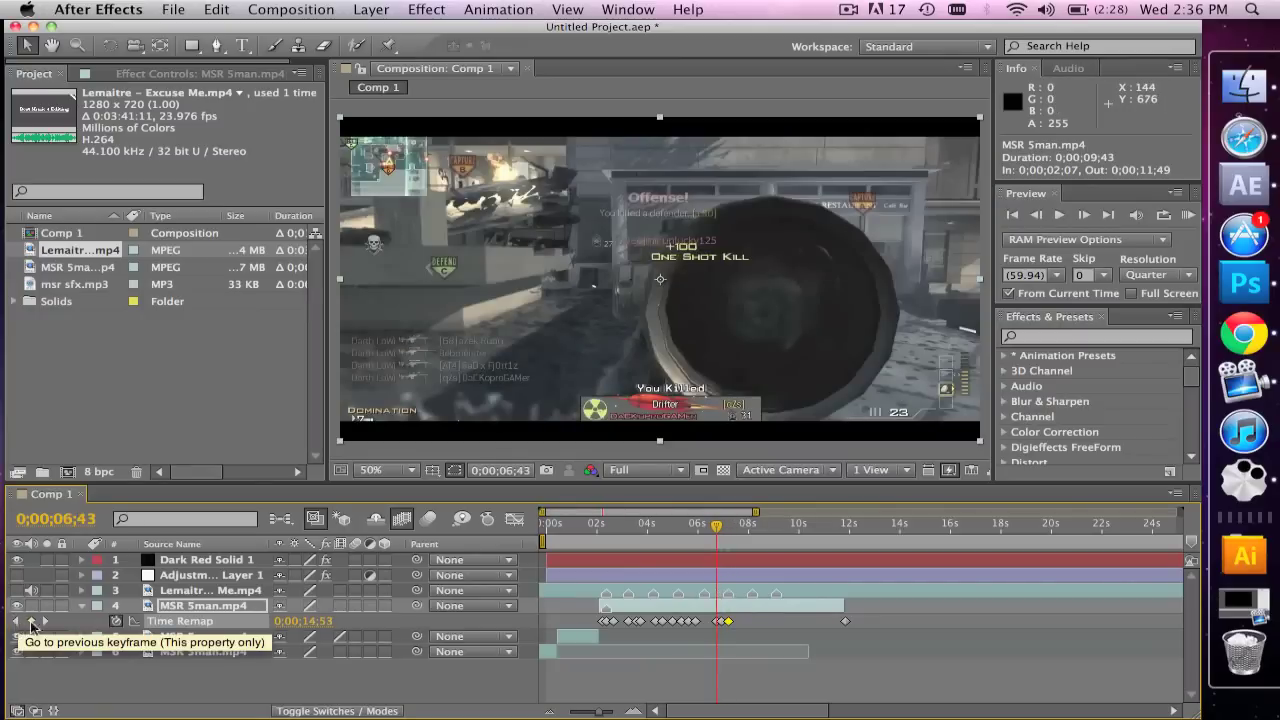
left_click(45, 621)
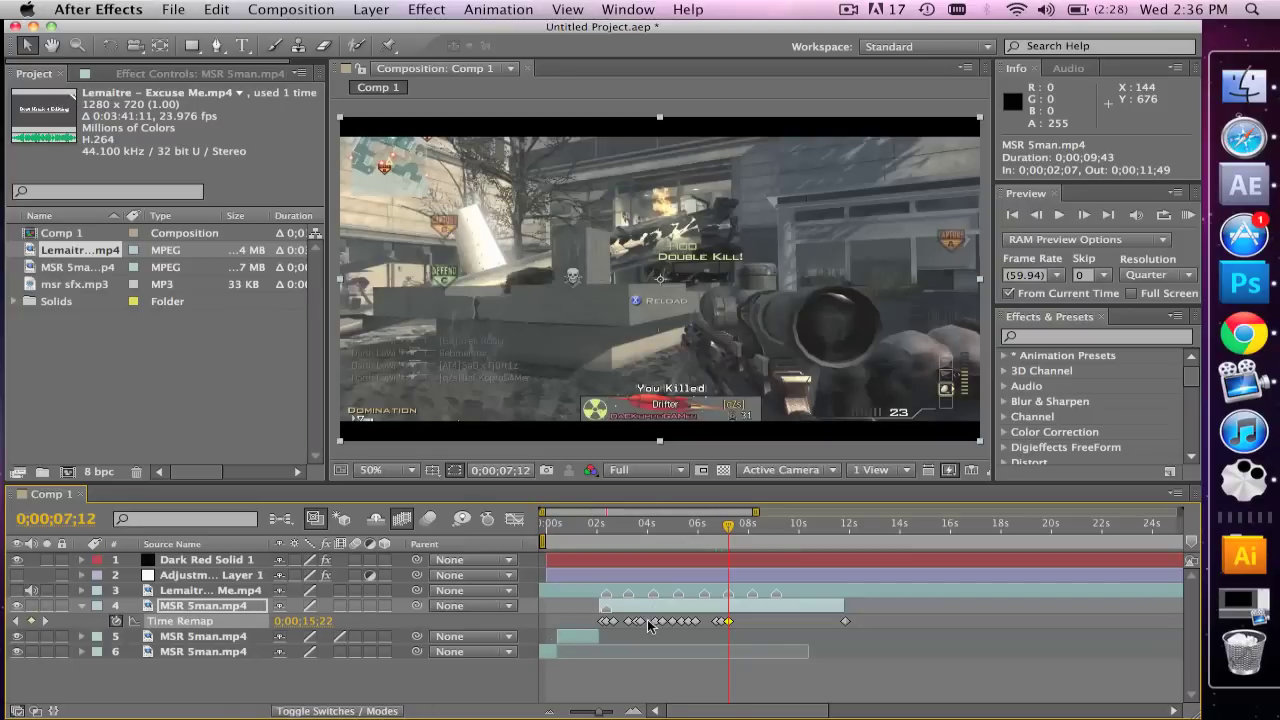
- Shift the second shot's three Time Remap keyframes earlier together, placing the middle one on the beat marker at 0;00;03;15
left_click(629, 523)
left_click_drag(629, 527, 628, 527)
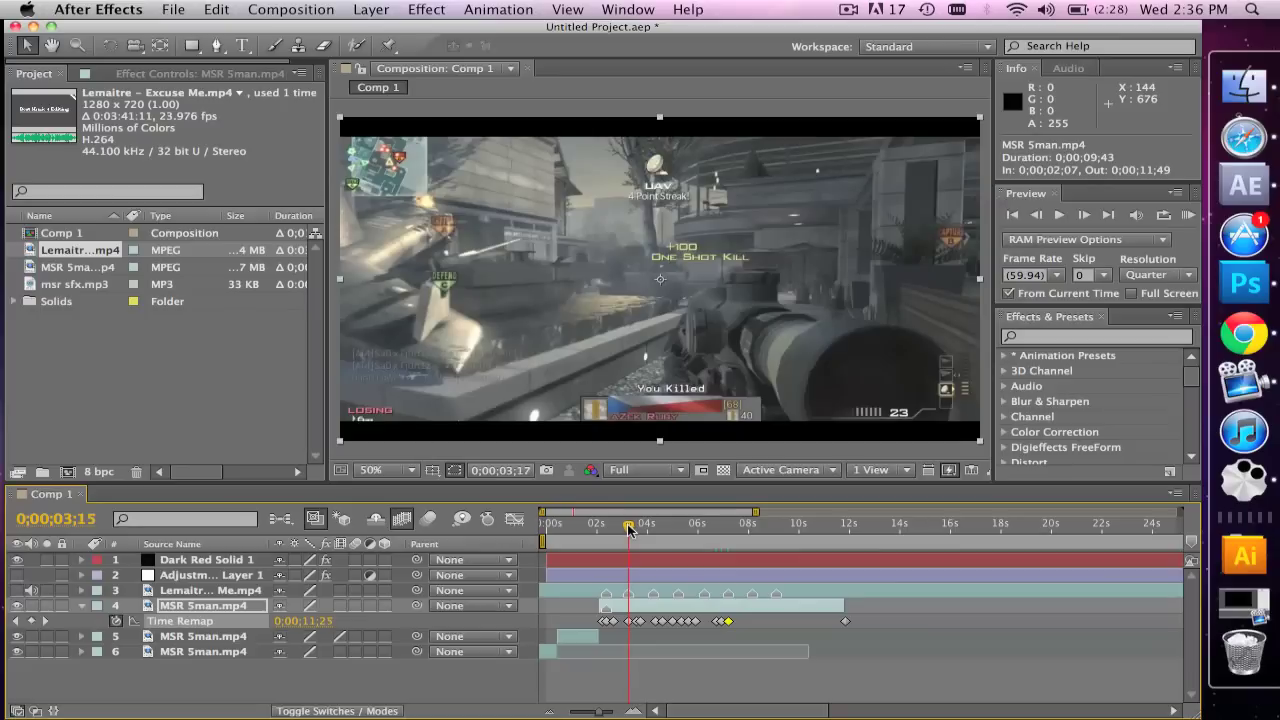
left_click(630, 621)
left_click_drag(630, 627, 636, 622)
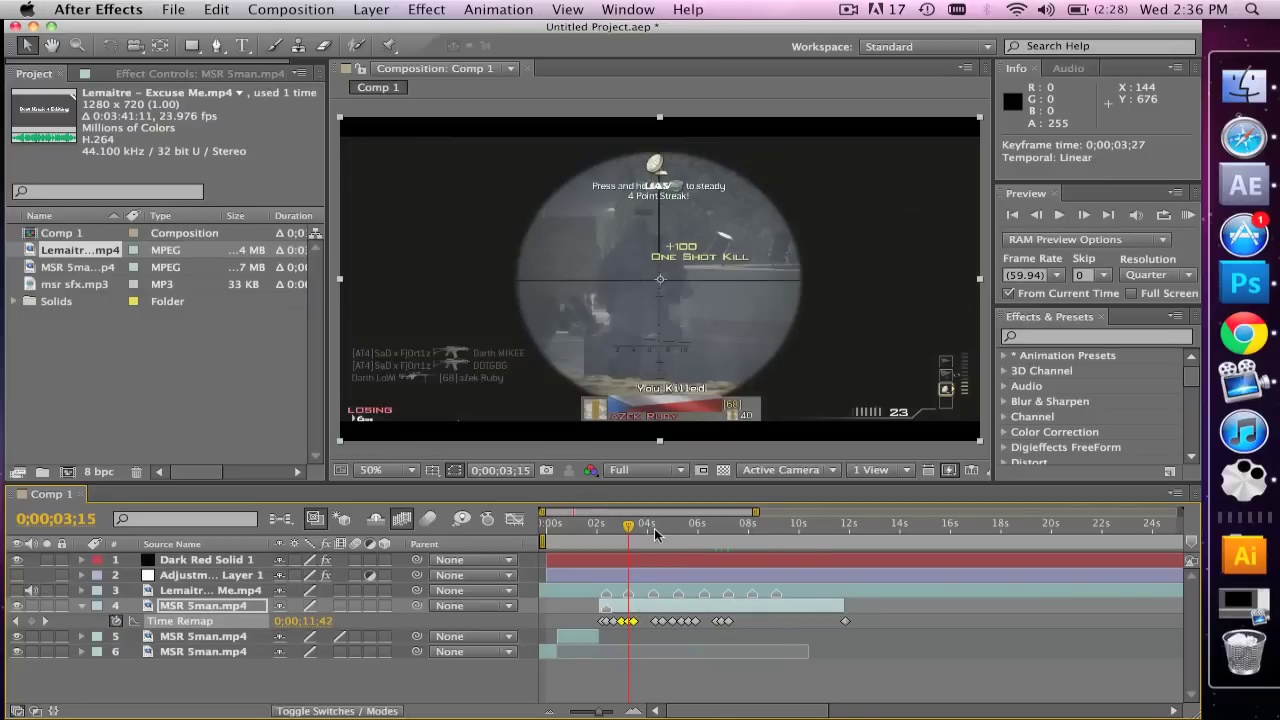
- Shift the third shot's three Time Remap keyframes earlier together, placing the middle one on the beat marker at 0;00;04;14
left_click(656, 530)
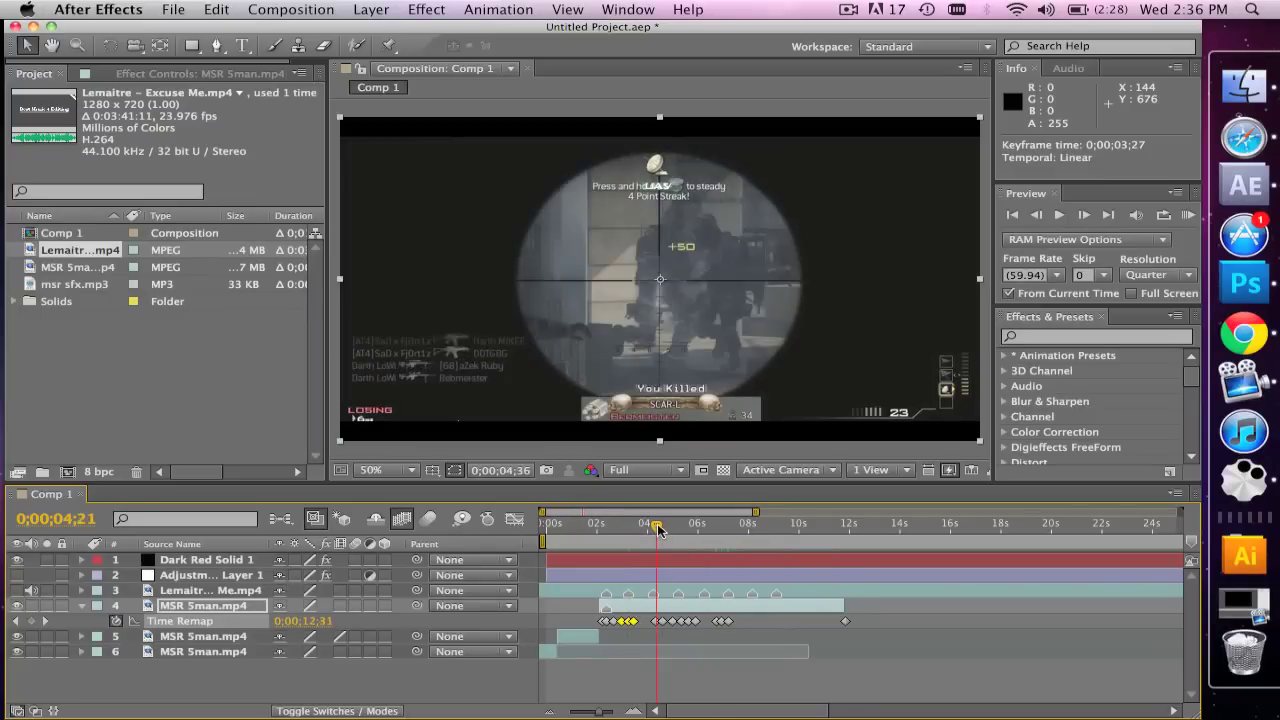
left_click_drag(656, 530, 651, 530)
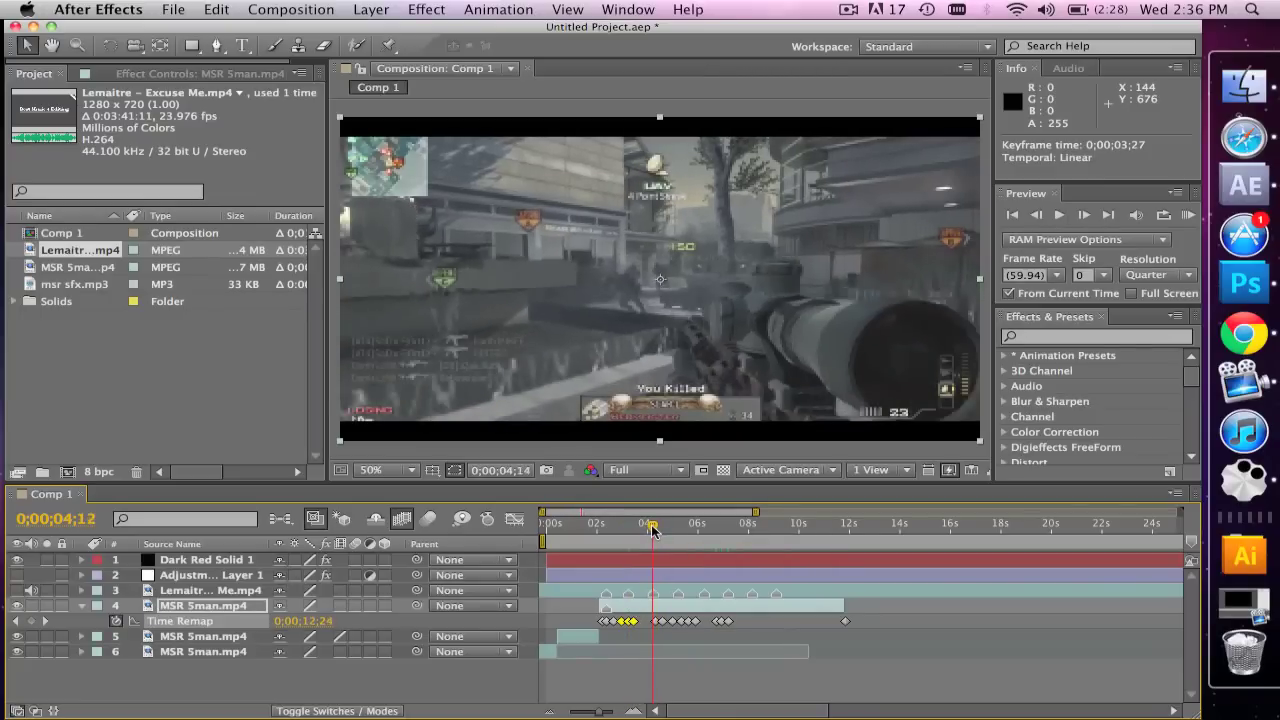
left_click(1085, 215)
left_click(1088, 214)
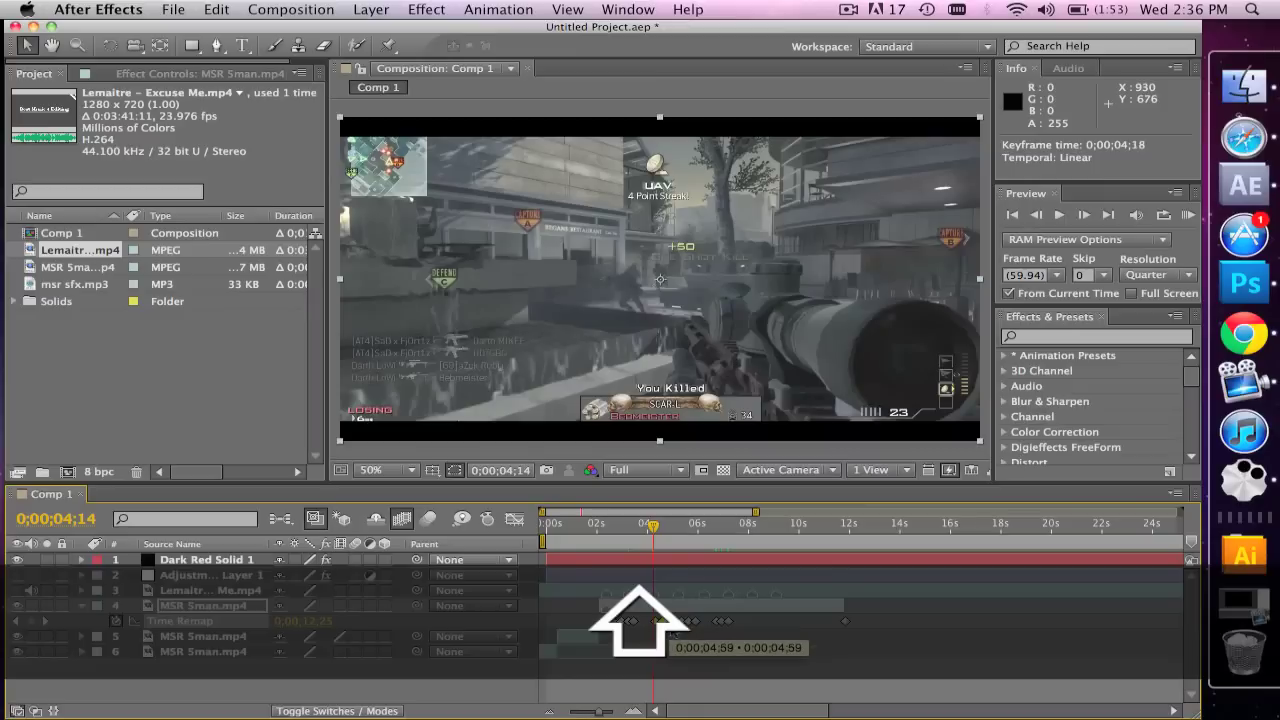
left_click_drag(662, 628, 664, 627)
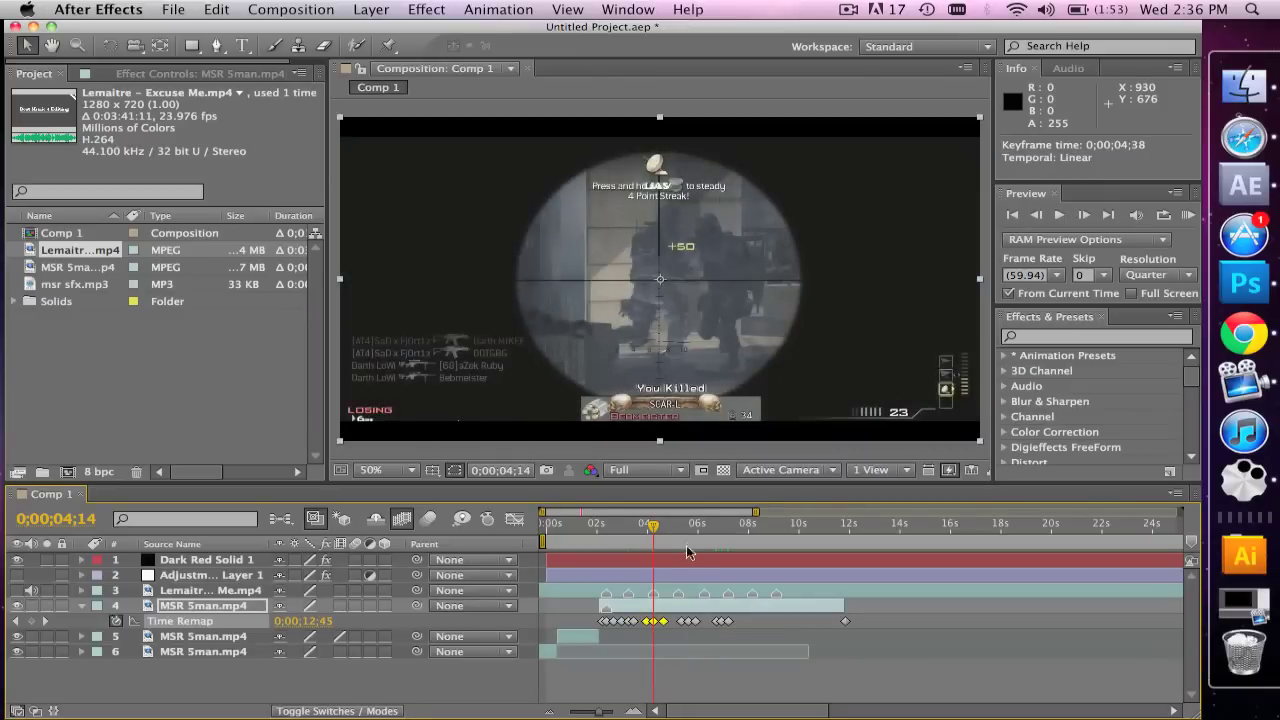
- Shift the fourth shot's three Time Remap keyframes earlier together, placing the middle one on the beat marker at 0;00;05;14
left_click(678, 538)
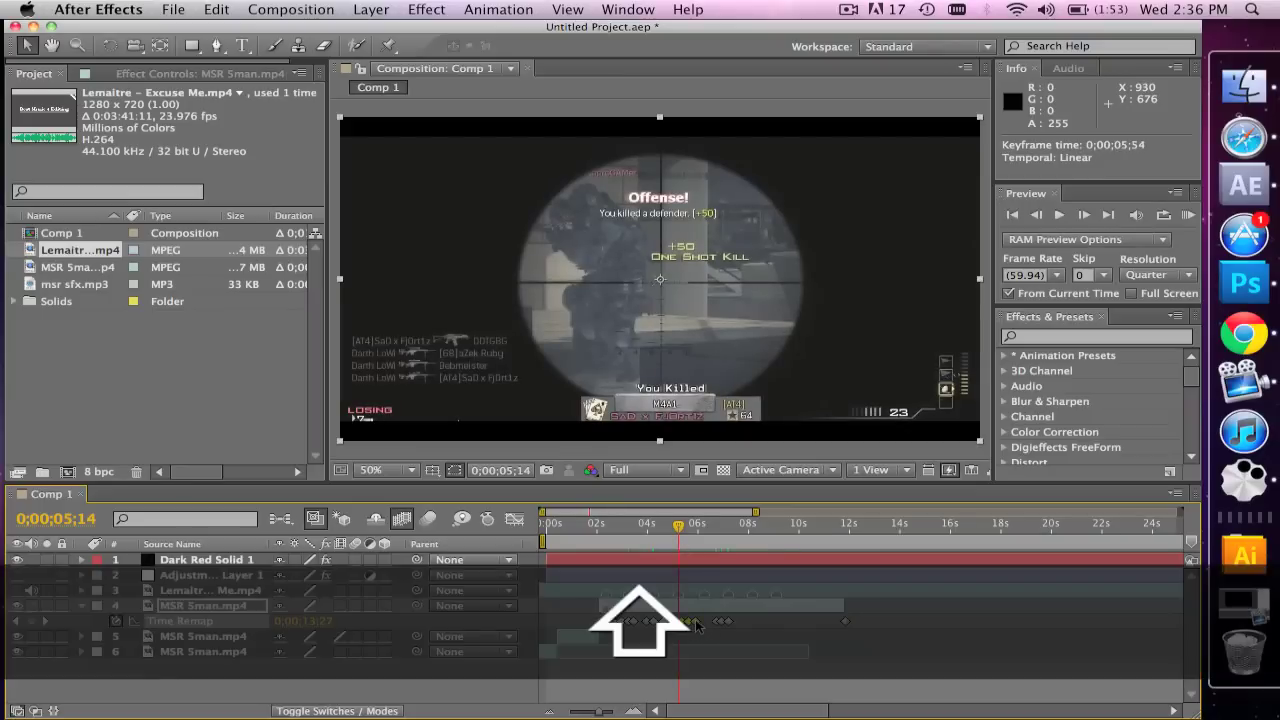
left_click_drag(697, 625, 687, 625)
- Shift the fifth shot's three Time Remap keyframes and the final keyframe earlier together, placing the shot's middle keyframe on the beat marker at 0;00;06;15
left_click(709, 541)
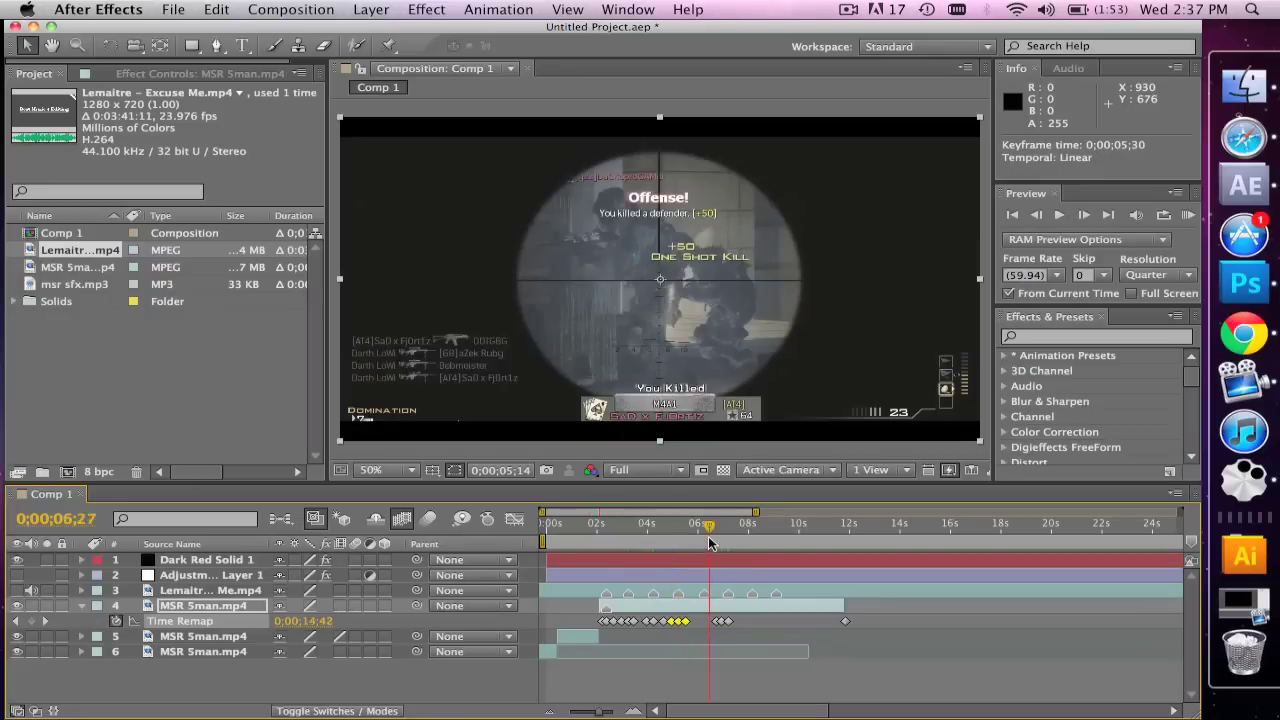
left_click(705, 542)
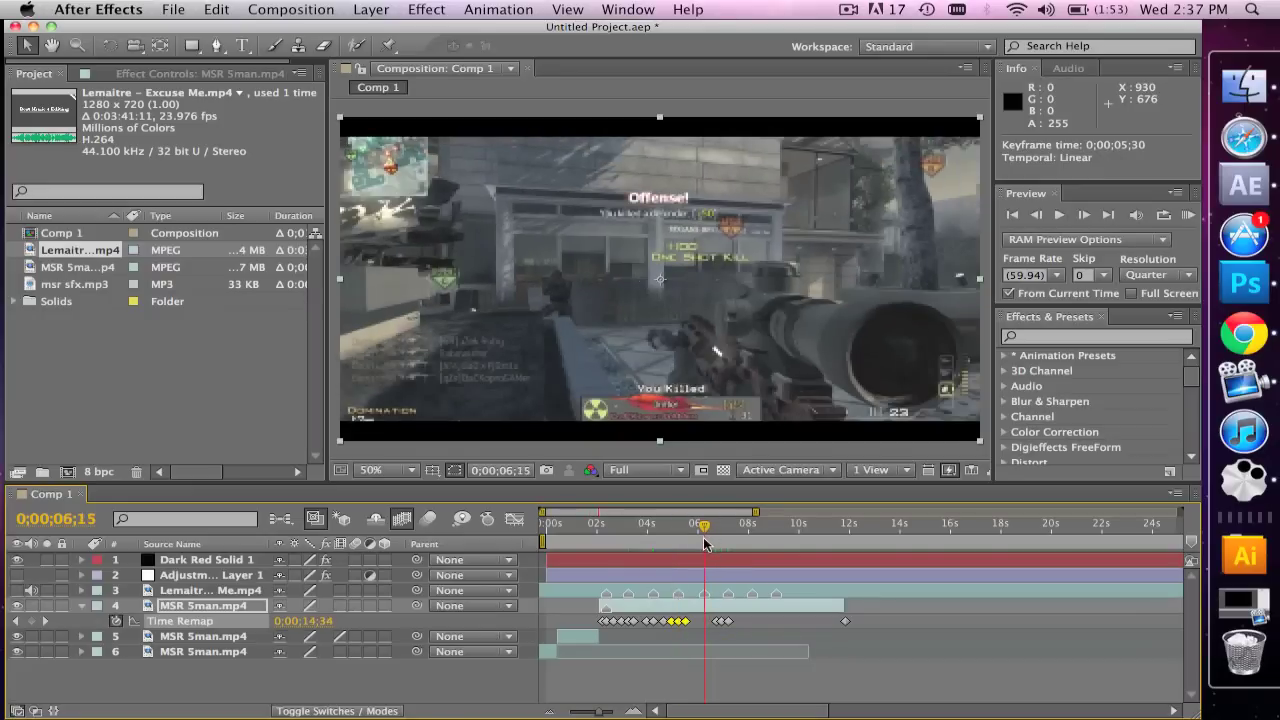
left_click(718, 623)
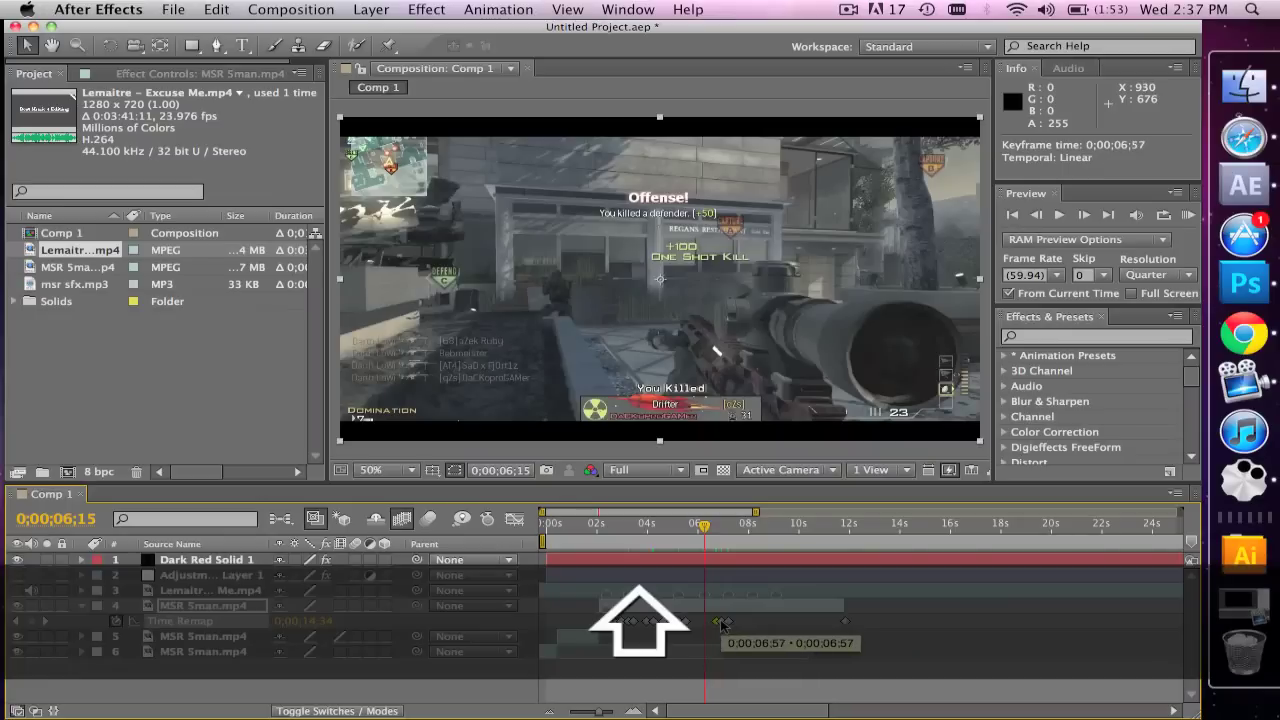
left_click(732, 623)
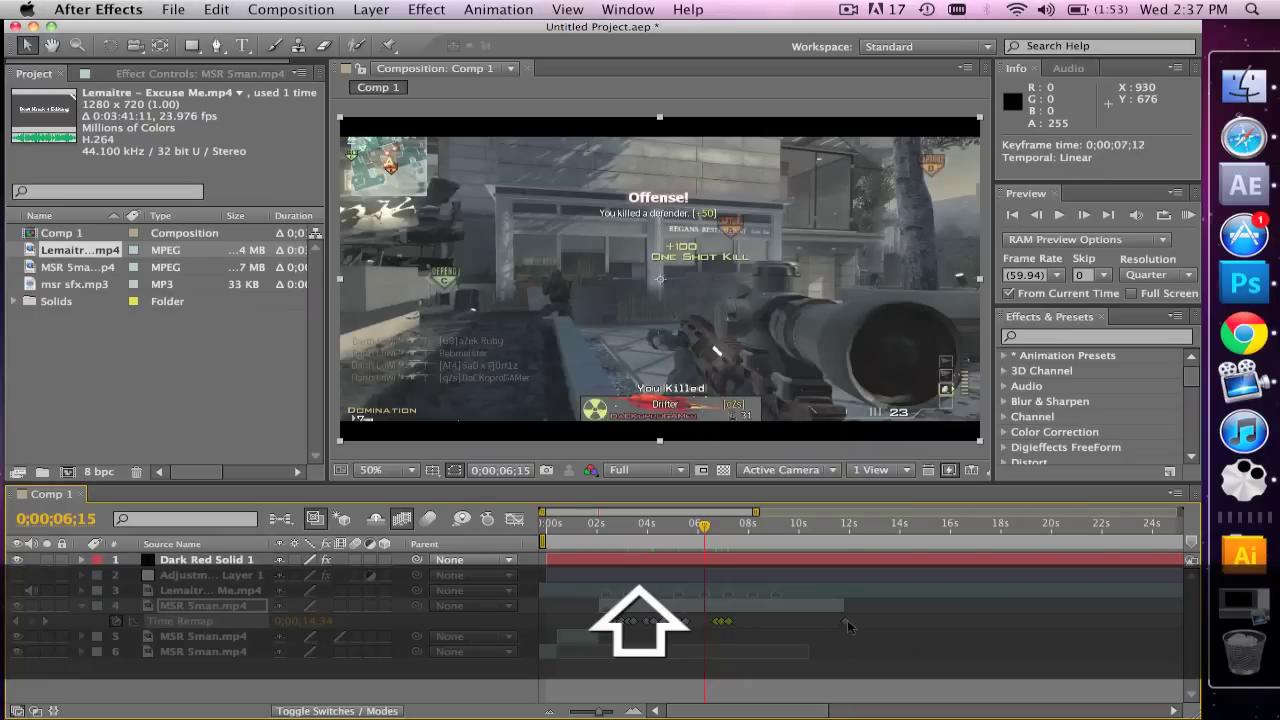
left_click(844, 621, "shift")
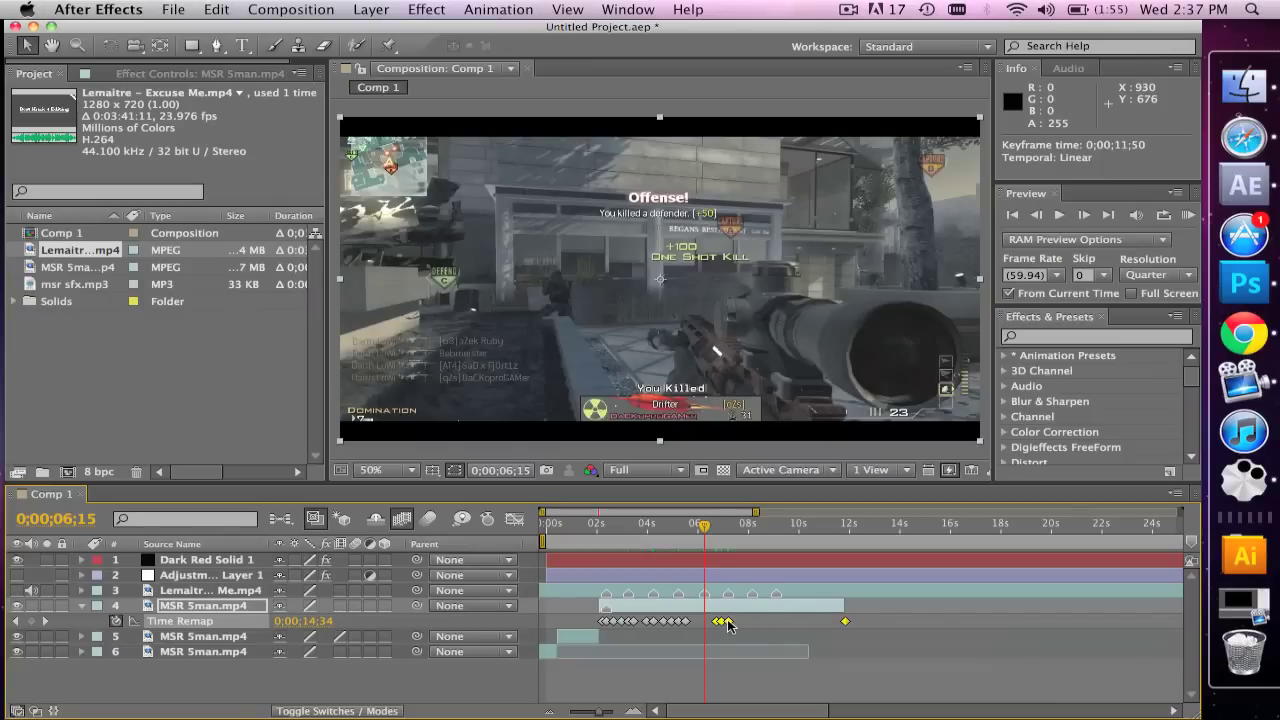
left_click_drag(728, 624, 711, 624)
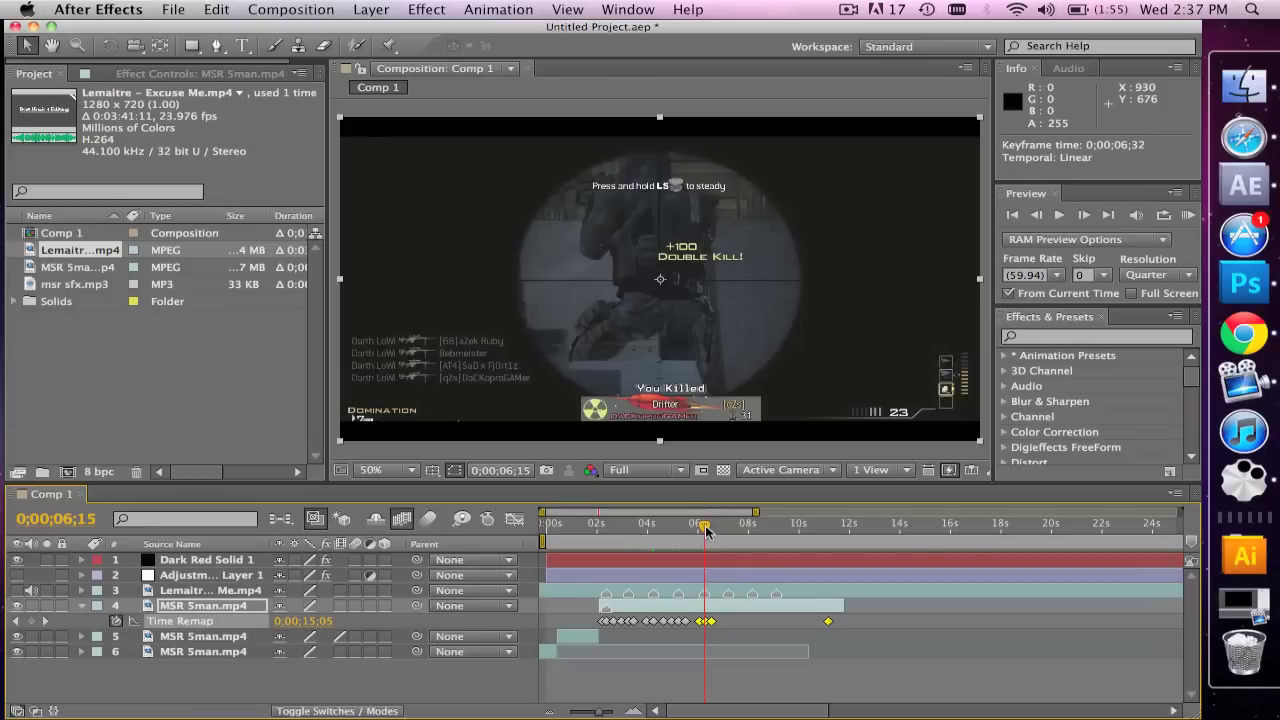
- Add msr sfx.mp3 to Comp 1 directly below the time-remapped gameplay layer, starting at the first shot's keyframe at 0;00;02;23
left_click_drag(706, 526, 683, 528)
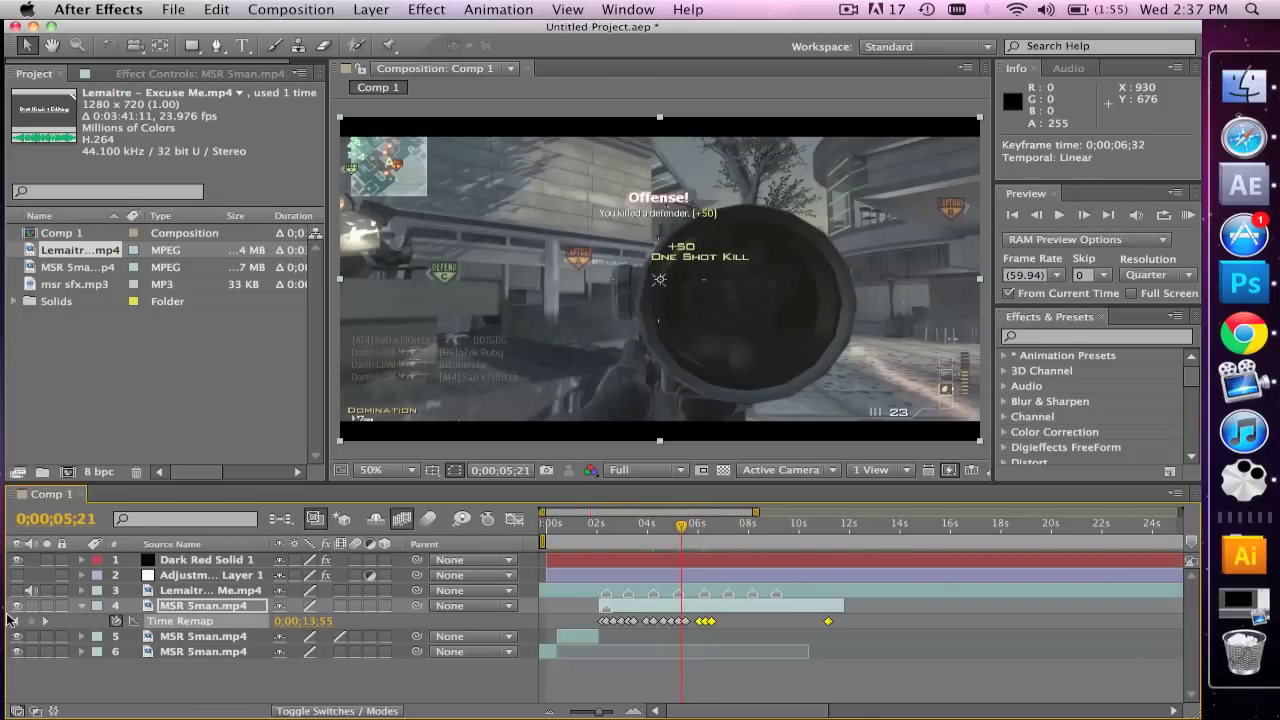
left_click(15, 621)
left_click(15, 621)
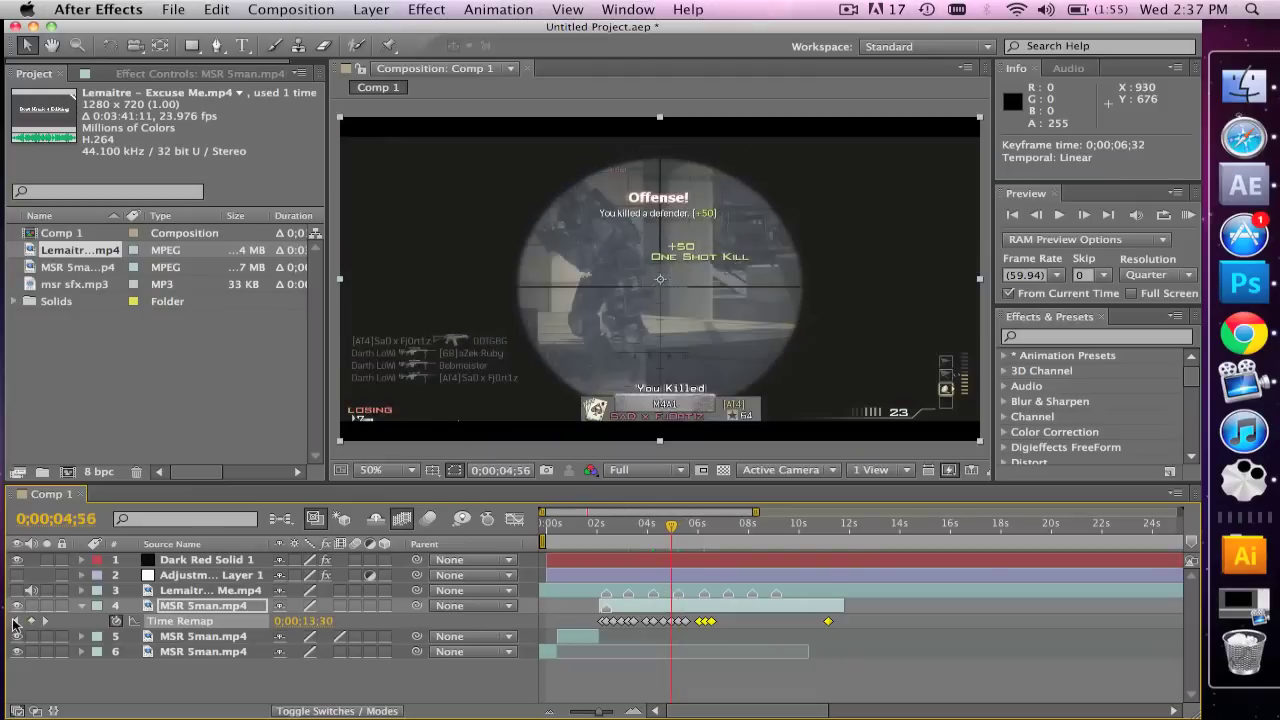
left_click(15, 621)
left_click(15, 621)
left_click(15, 621)
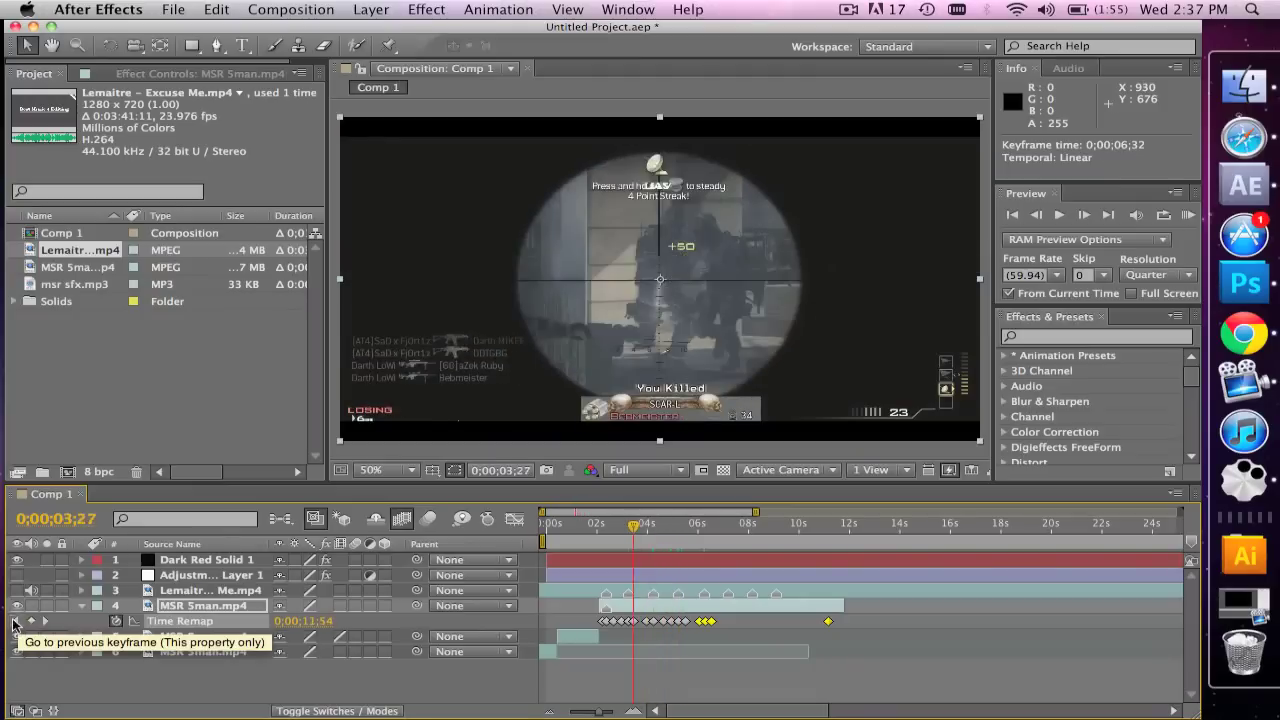
left_click(15, 621)
left_click(15, 621)
left_click(15, 621)
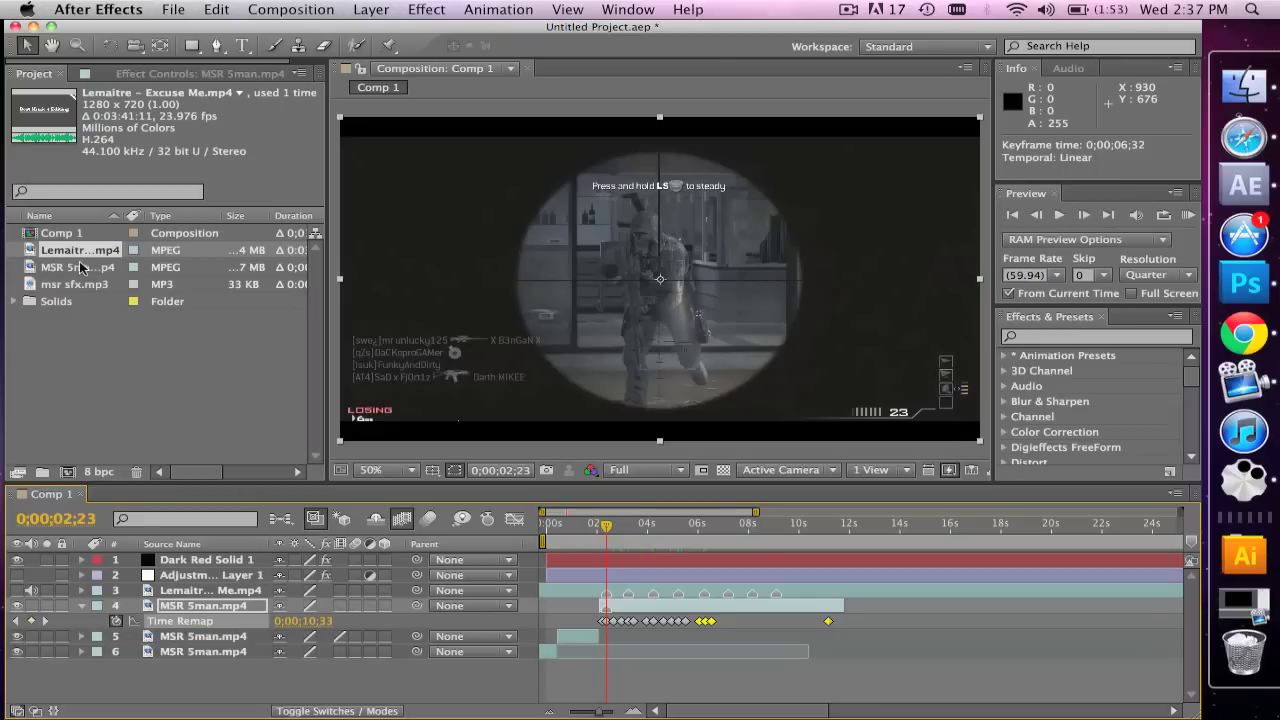
left_click_drag(75, 285, 122, 641)
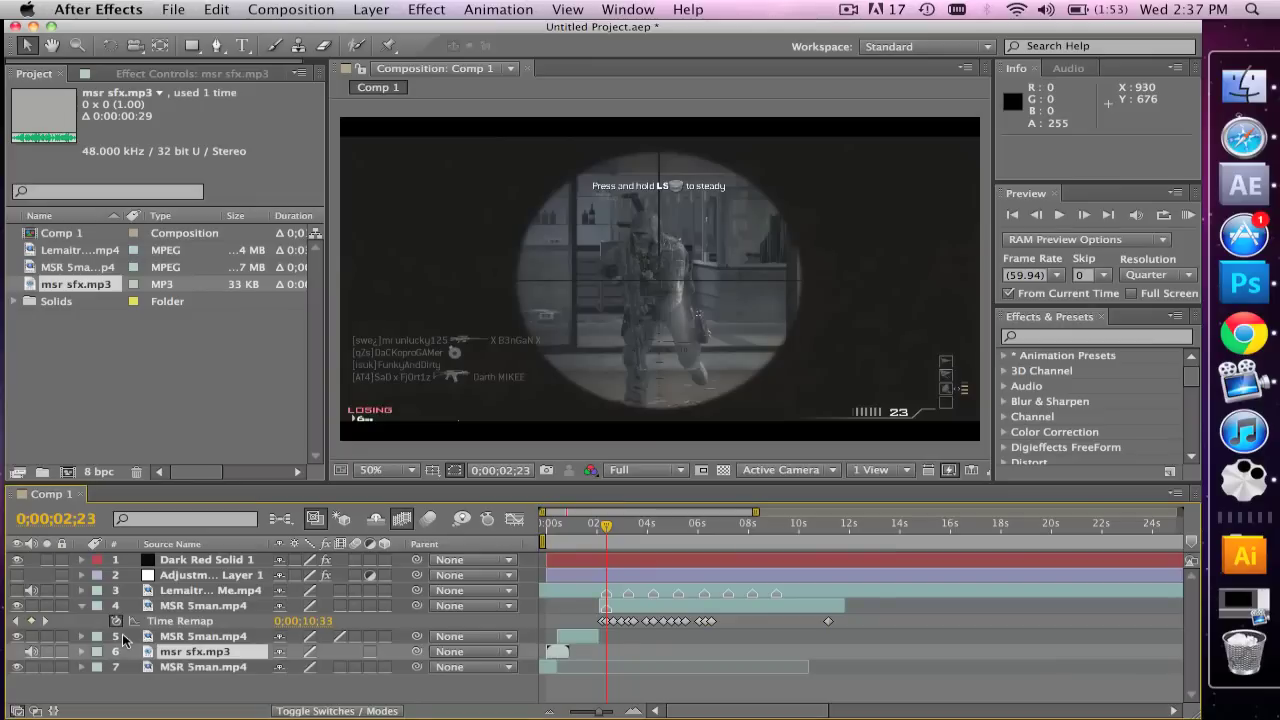
left_click_drag(174, 655, 174, 640)
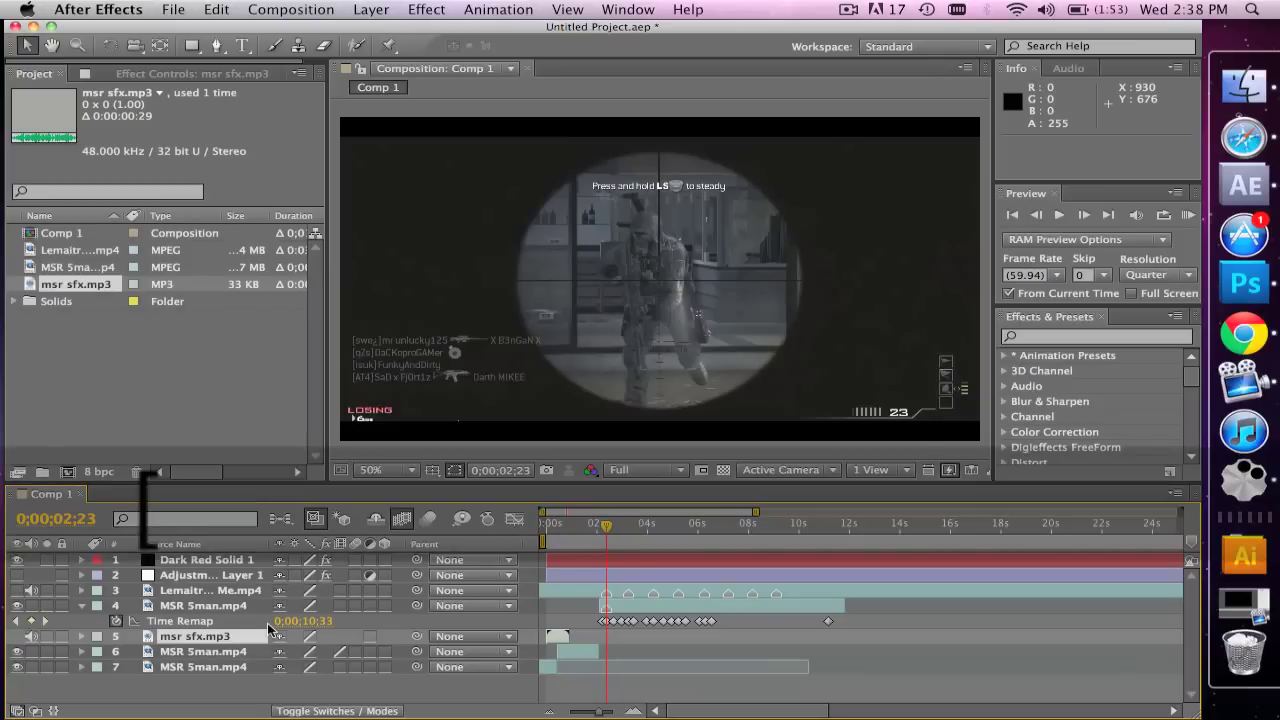
key("bracketleft")
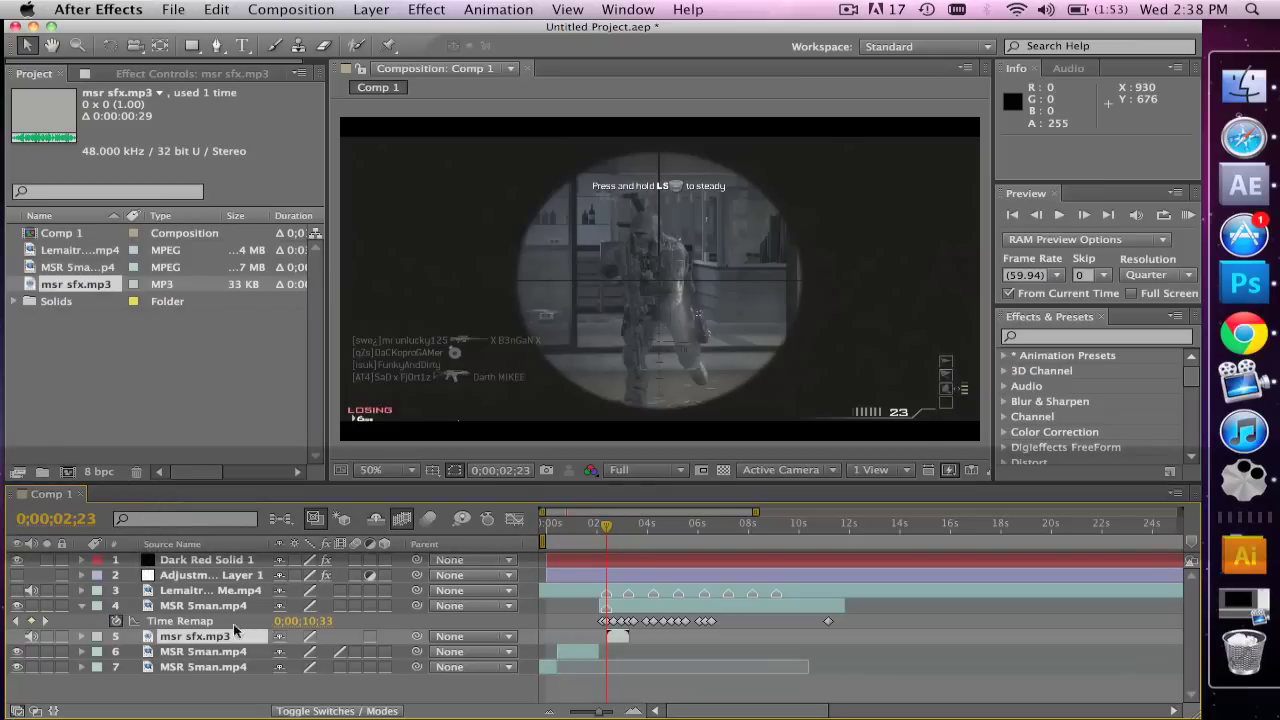
- Duplicate the msr sfx.mp3 layer and start the copy at the second shot's keyframe at 0;00;03;16
left_click(44, 623)
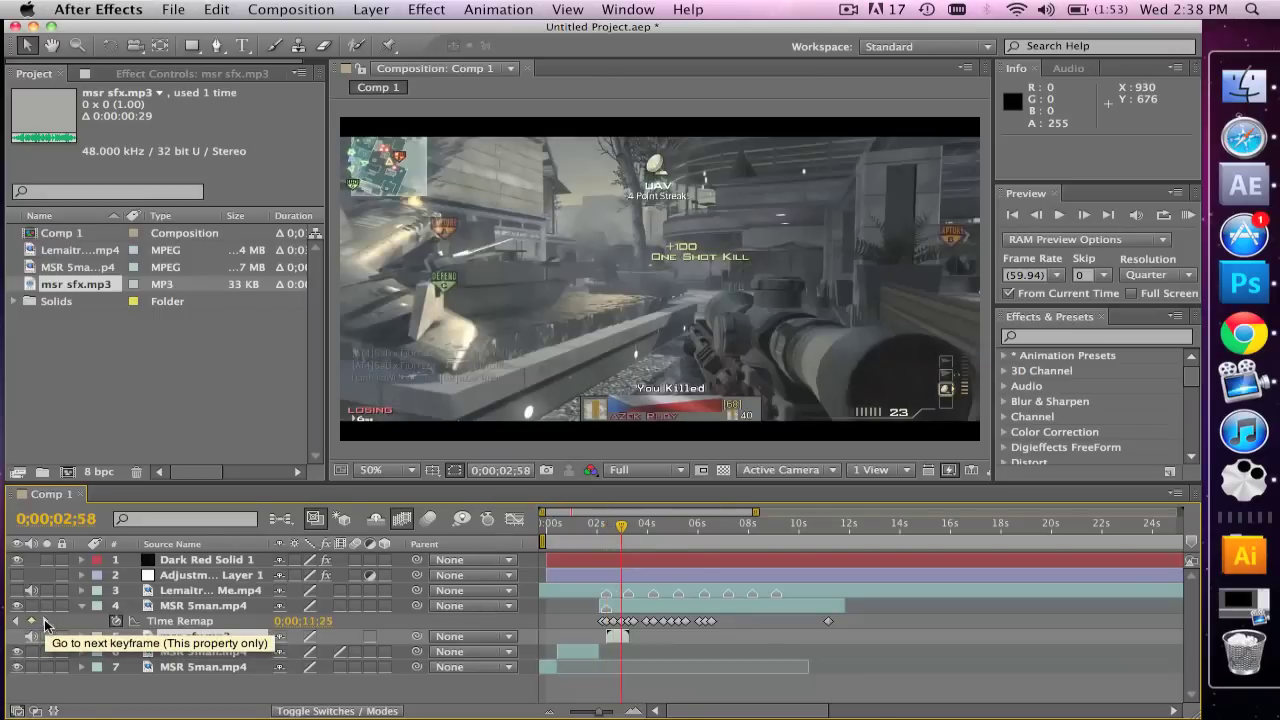
left_click(44, 623)
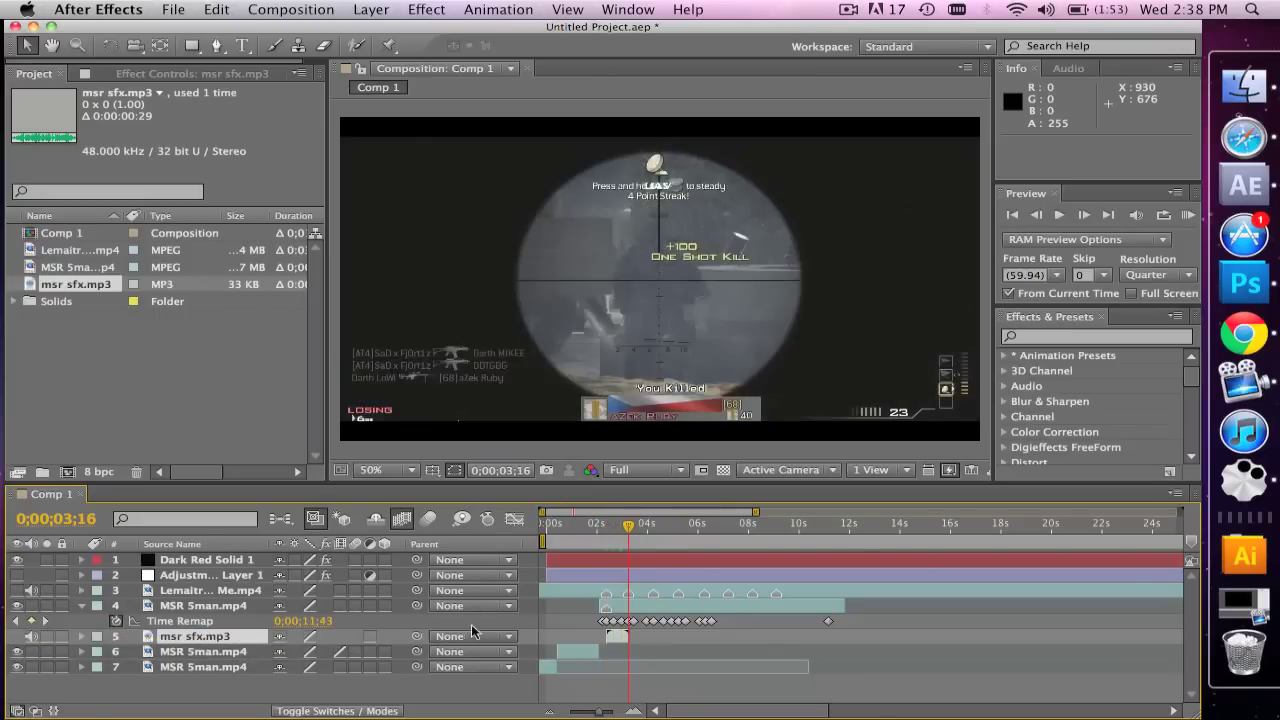
left_click(216, 9)
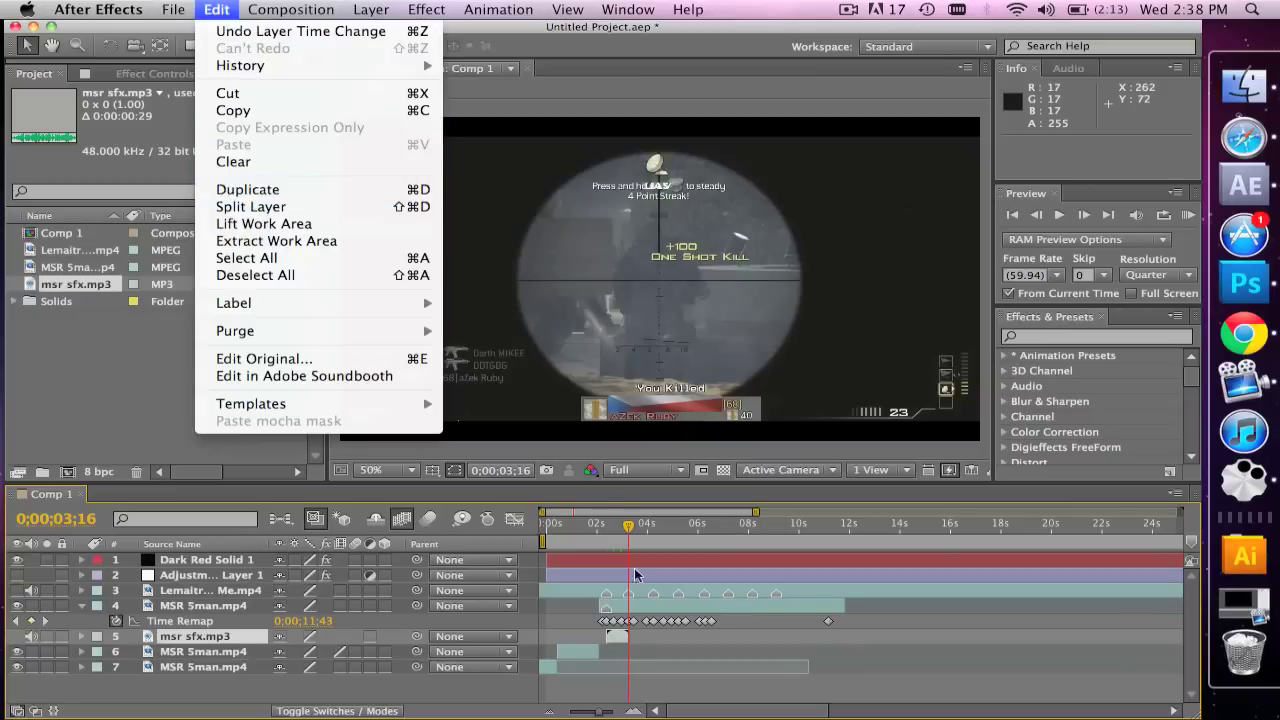
left_click(610, 622)
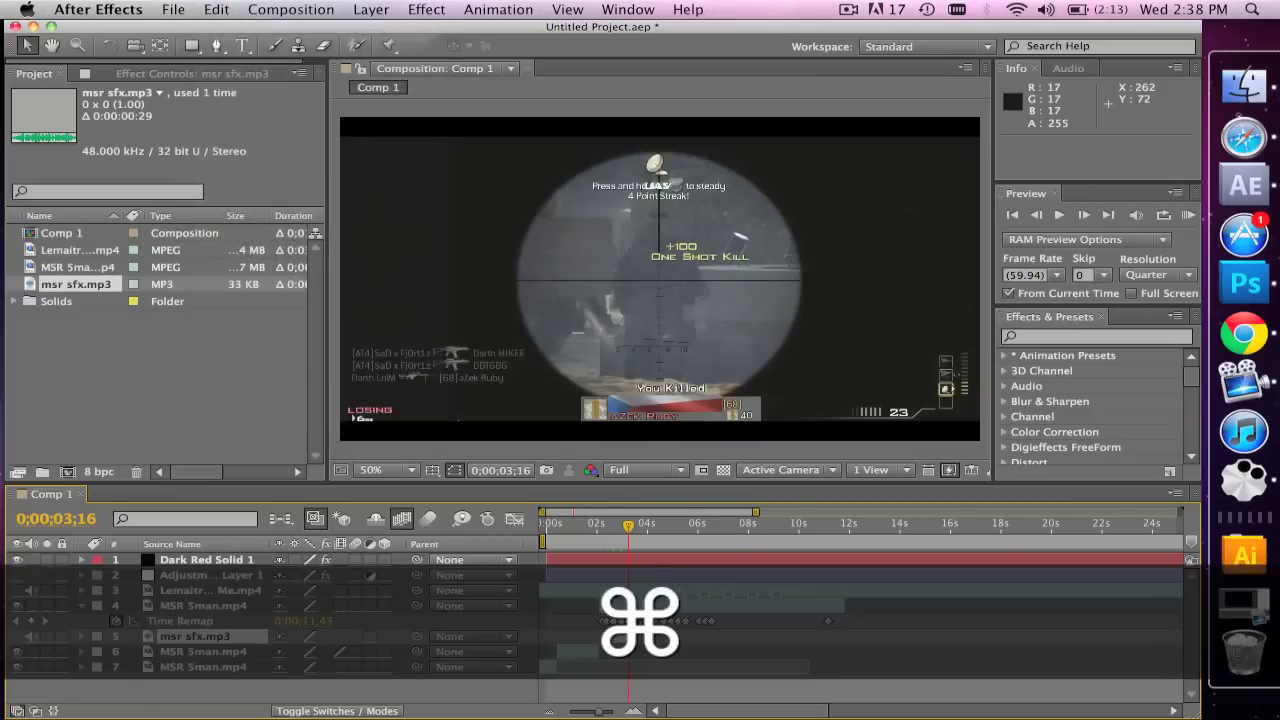
key("cmd+d")
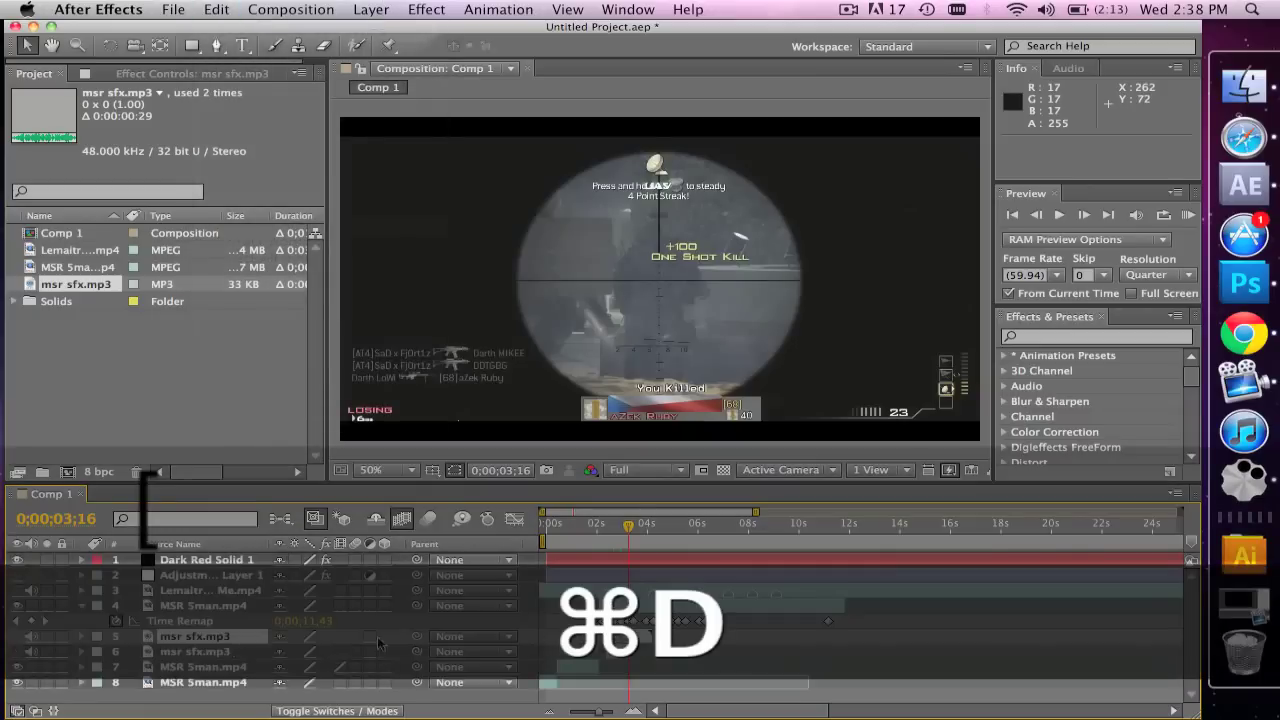
- Duplicate the msr sfx.mp3 layer again and start the copy at the third shot's keyframe at 0;00;04;15
left_click(43, 621)
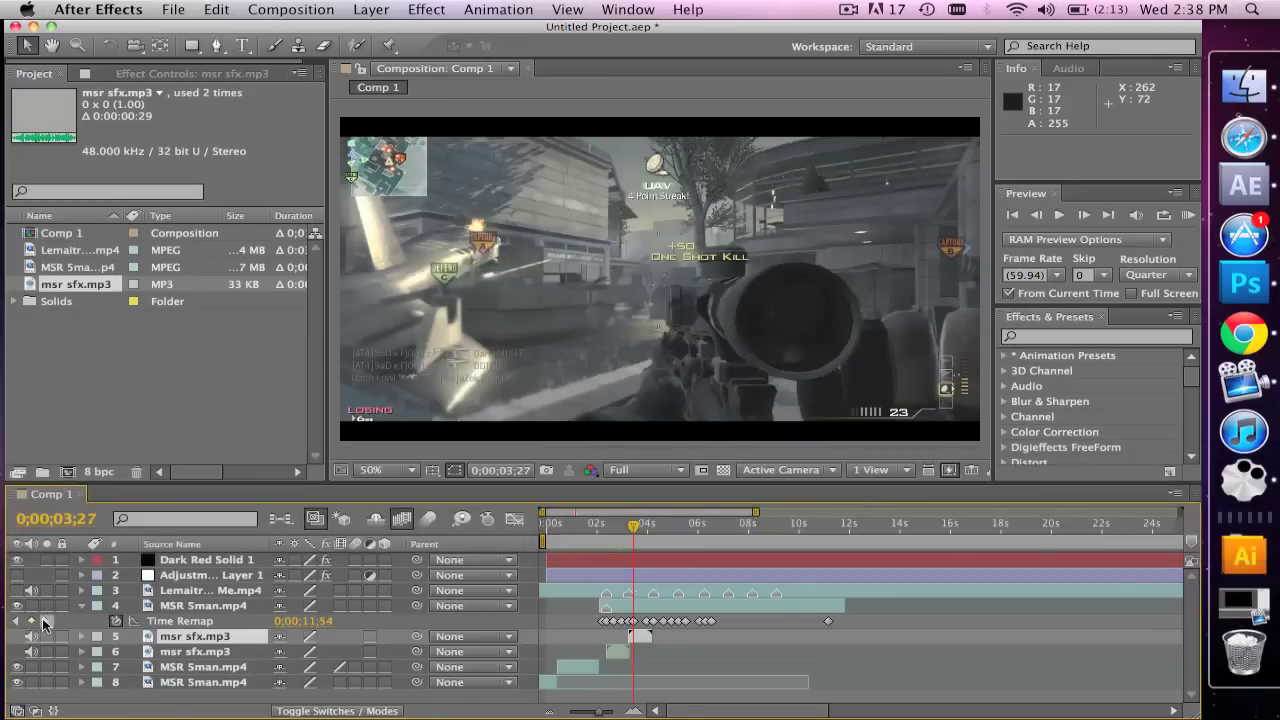
left_click(43, 621)
left_click(43, 621)
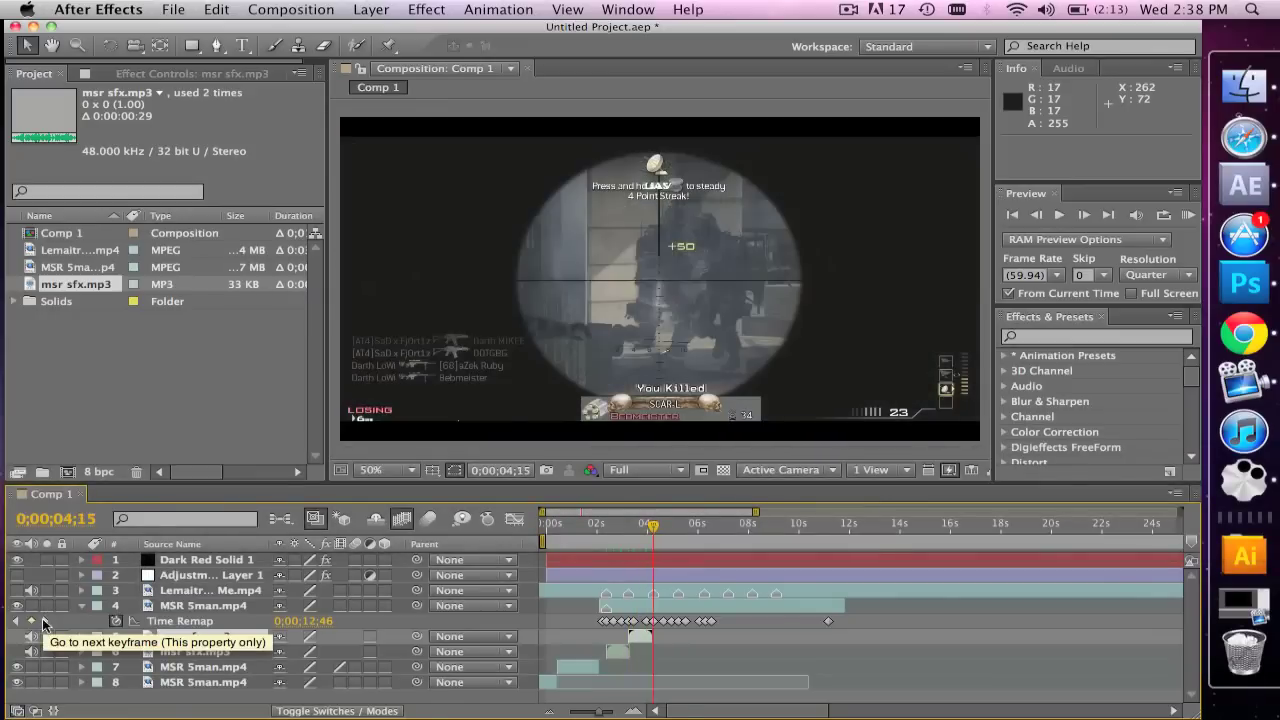
key("super+d")
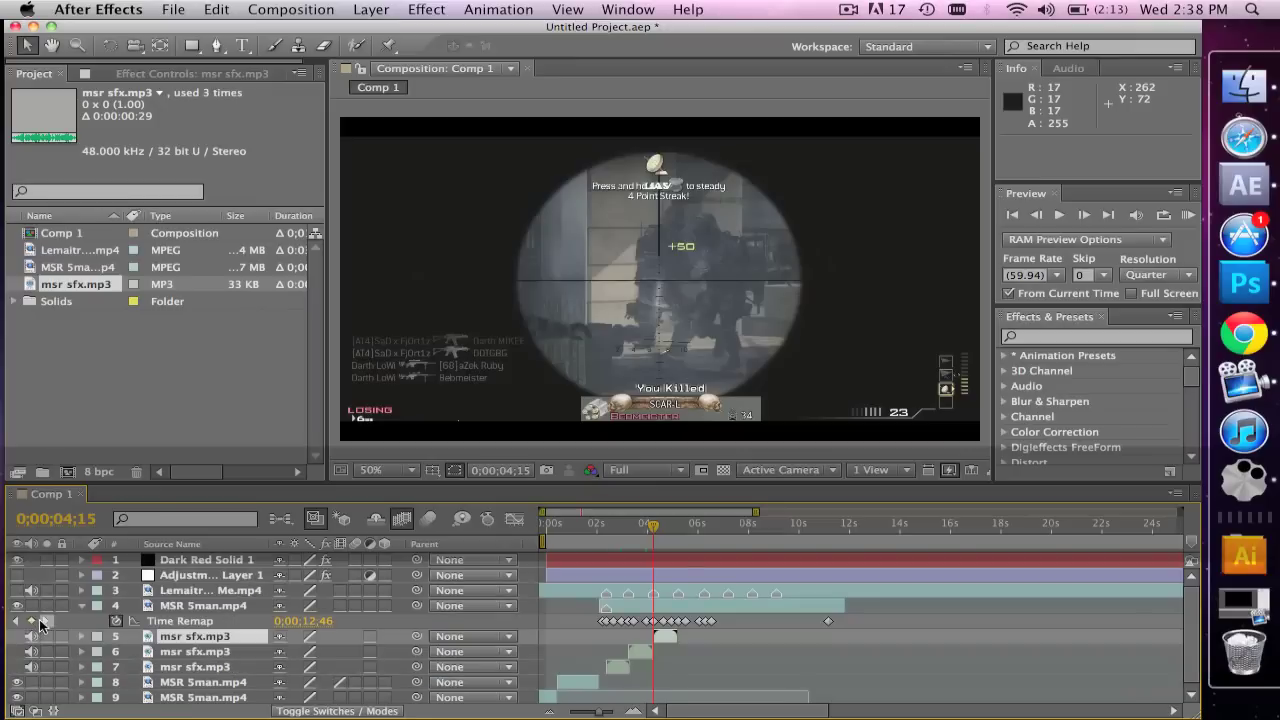
- Make another copy of the msr sfx.mp3 layer, starting at the fourth shot's keyframe at 0;00;05;13
left_click(40, 621)
left_click(40, 621)
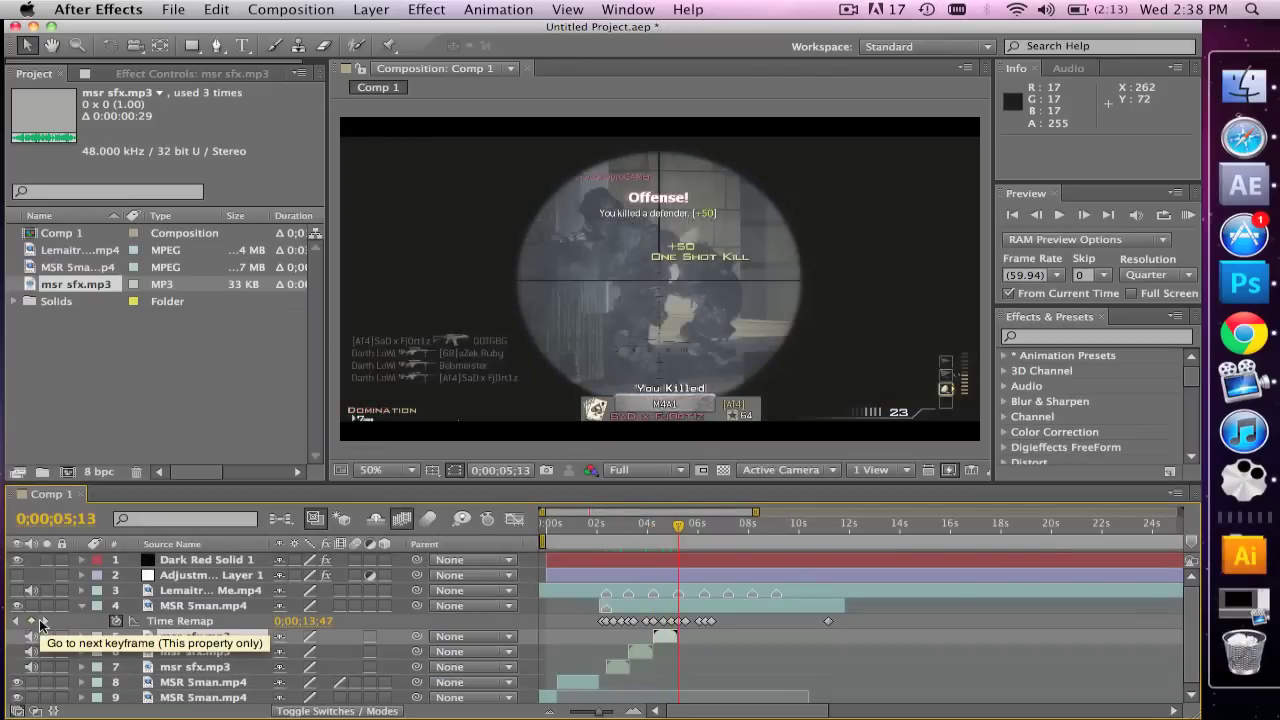
key("super")
key("super+d")
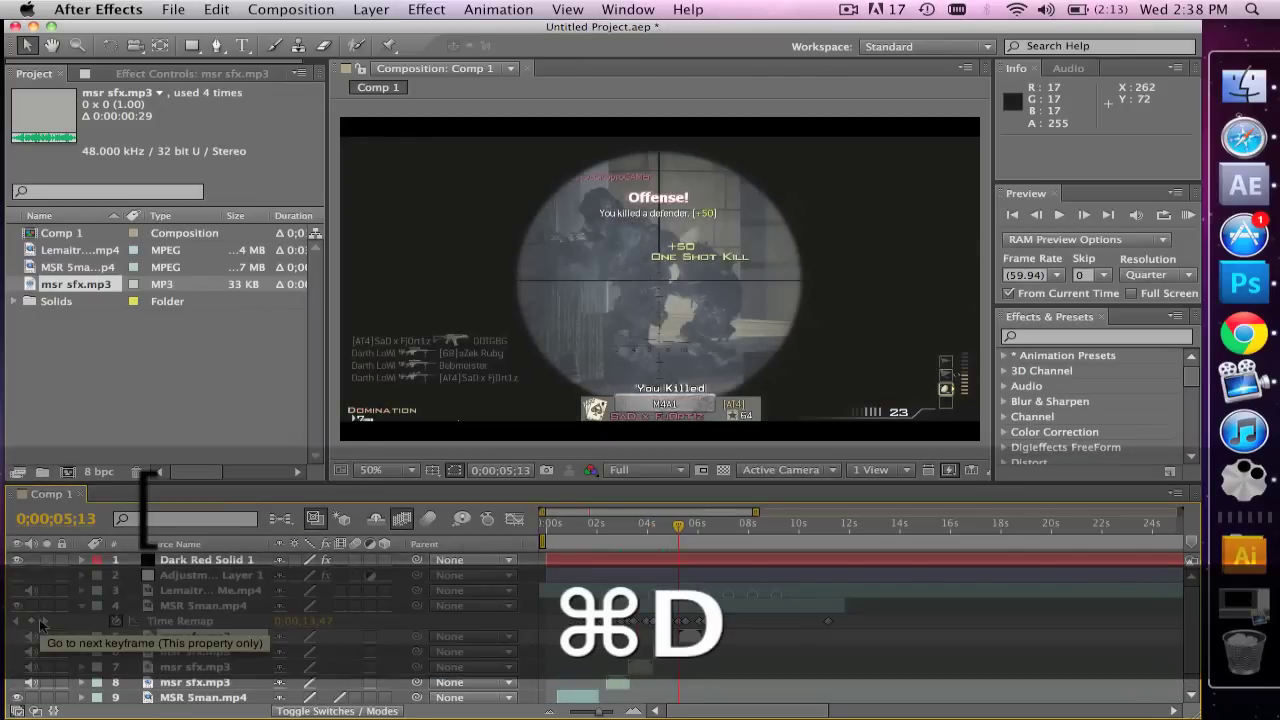
- Make a further copy of the msr sfx.mp3 layer, starting at the fifth shot's keyframe at 0;00;06;17
left_click(40, 621)
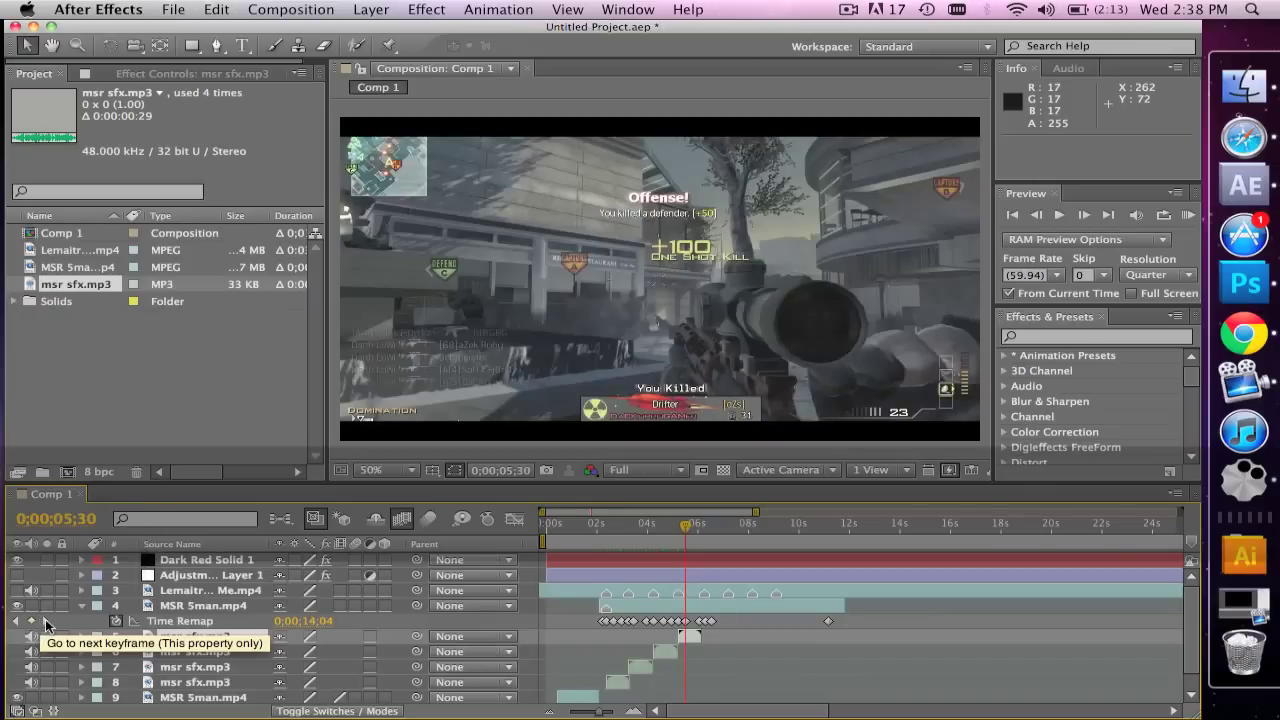
left_click(44, 622)
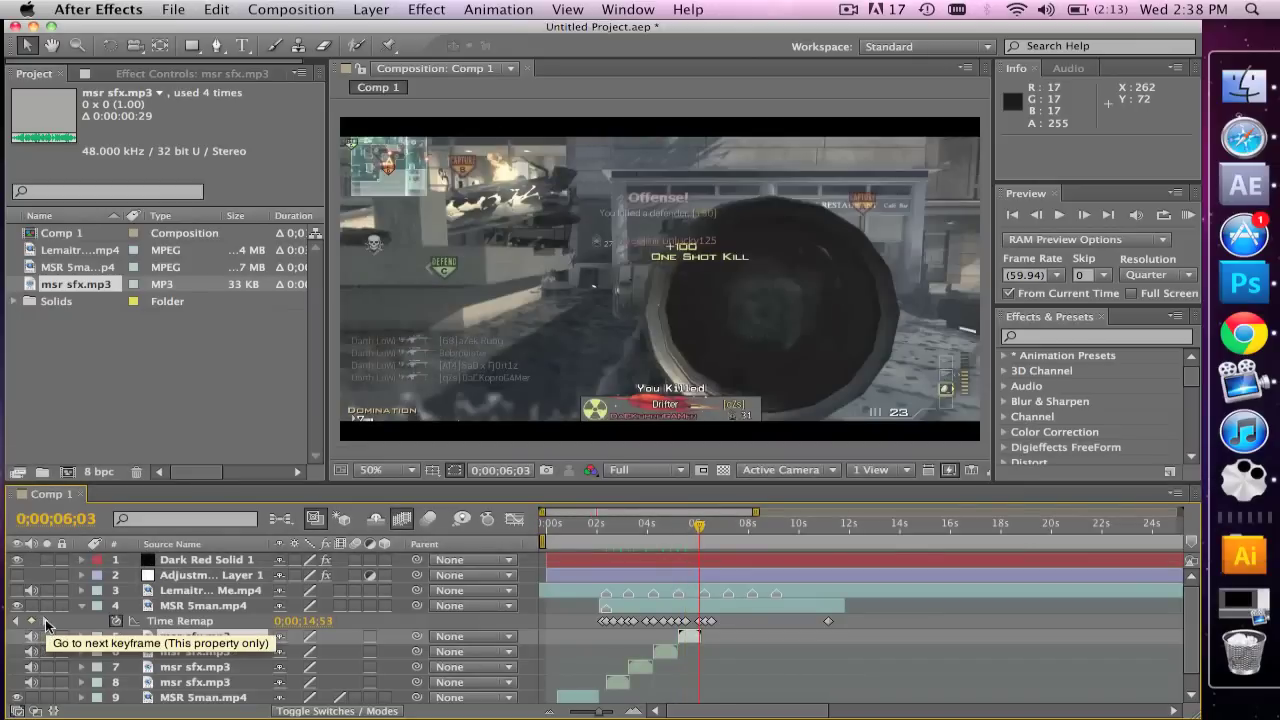
left_click(44, 622)
left_click(78, 634)
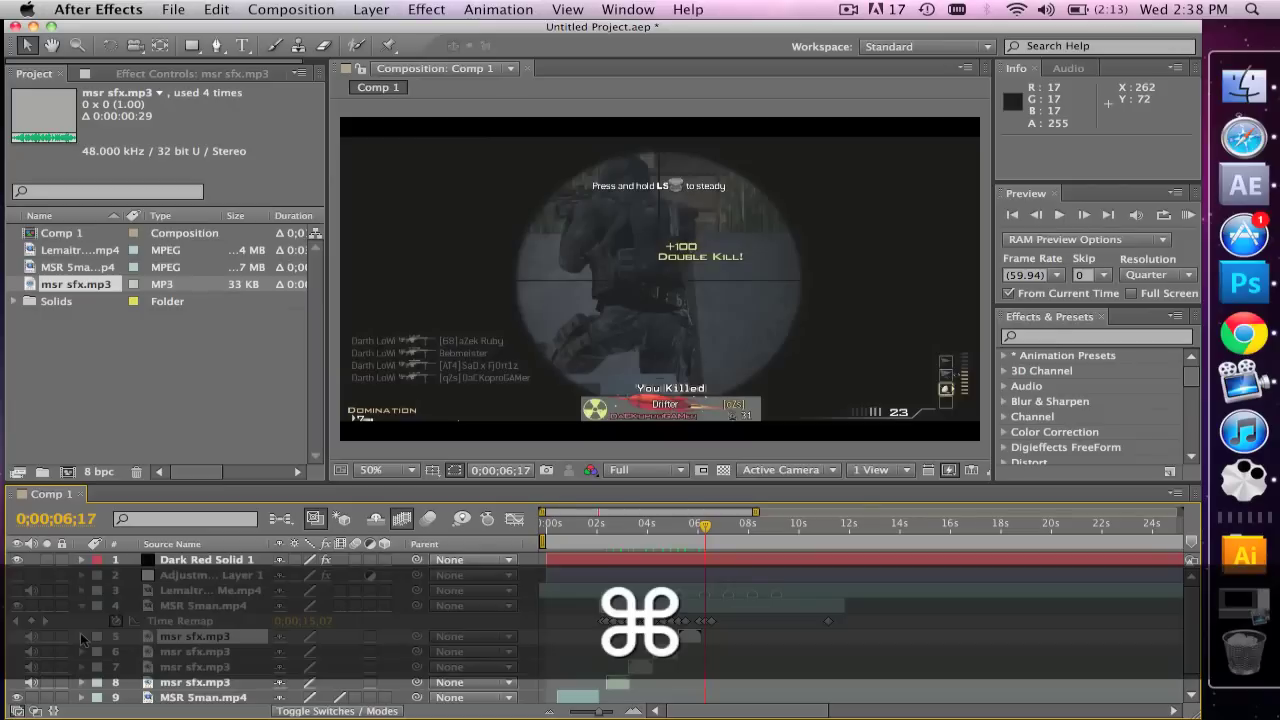
key("super+d")
key("bracketleft")
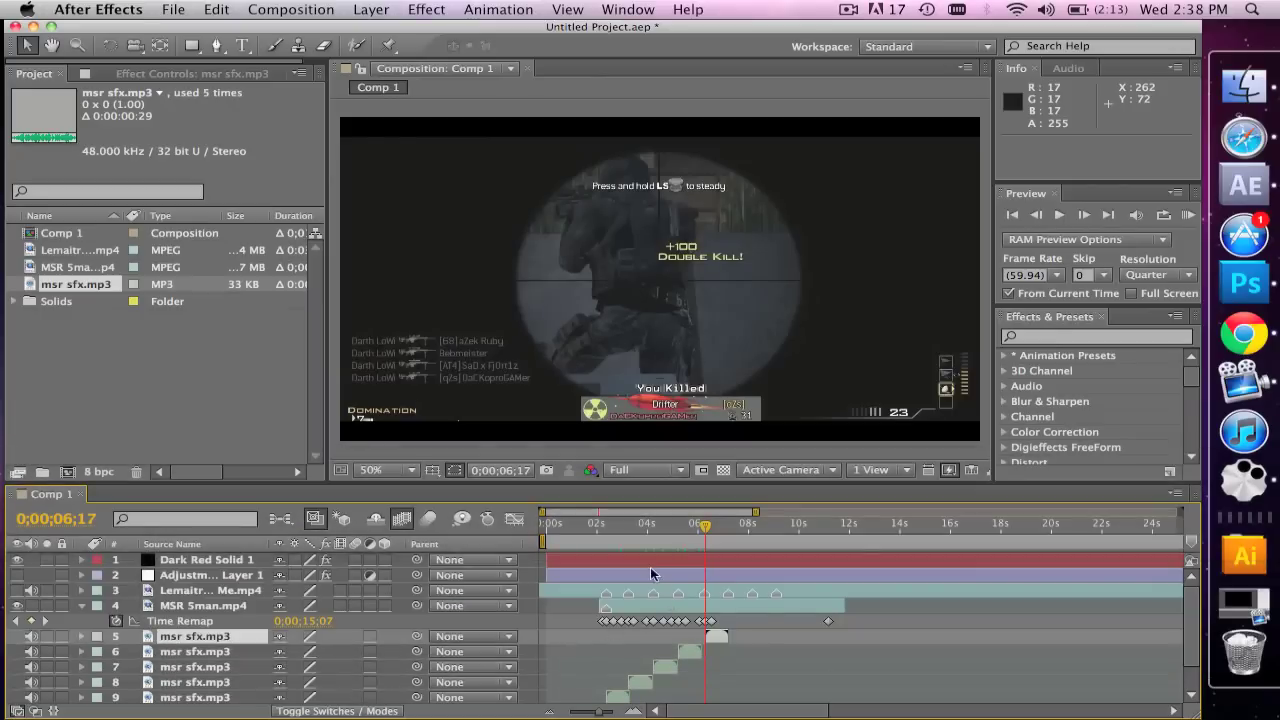
- Run a RAM preview from 0;00;02;11 to check the synced shots and gunshot sounds, and stop the playback
left_click_drag(607, 530, 602, 528)
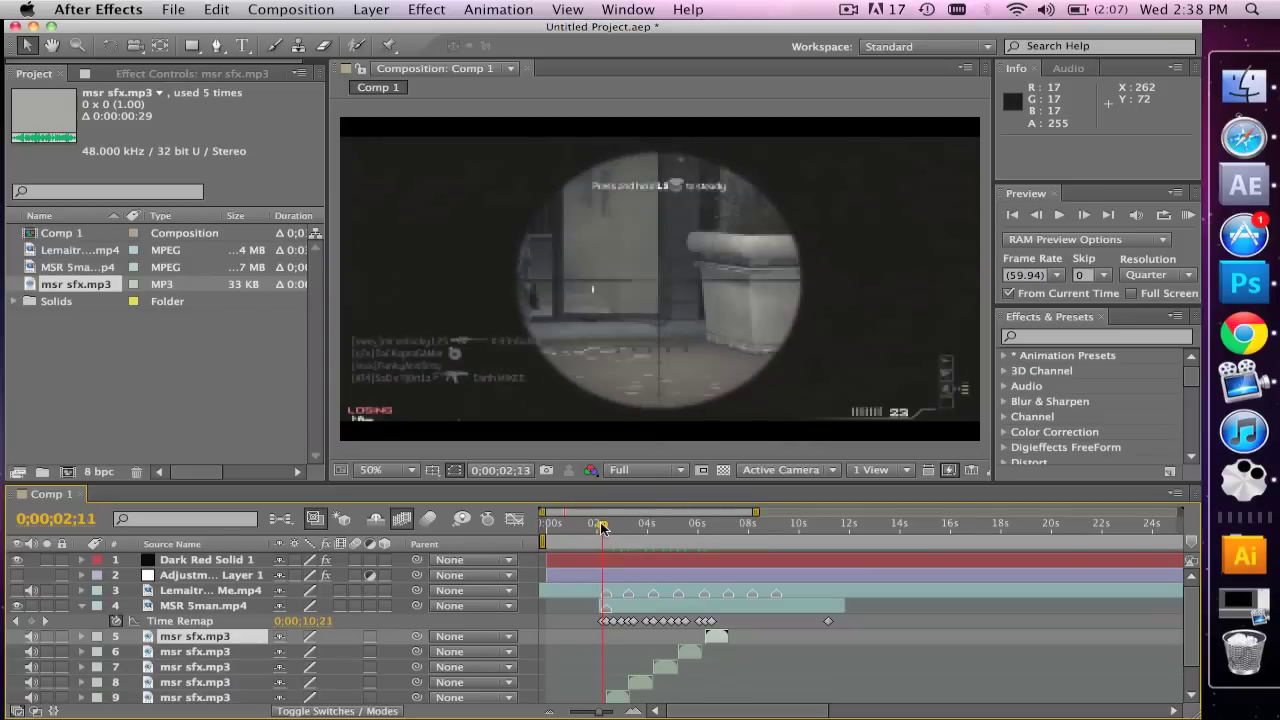
left_click(1188, 215)
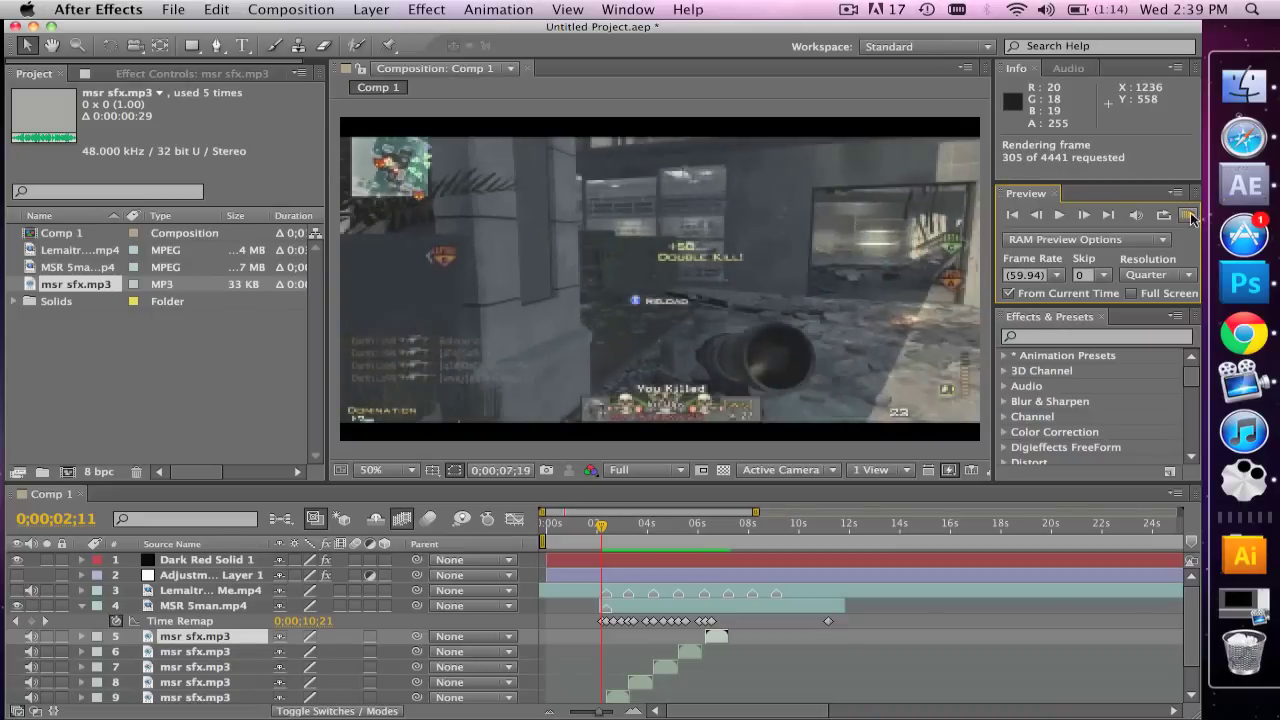
left_click(1190, 218)
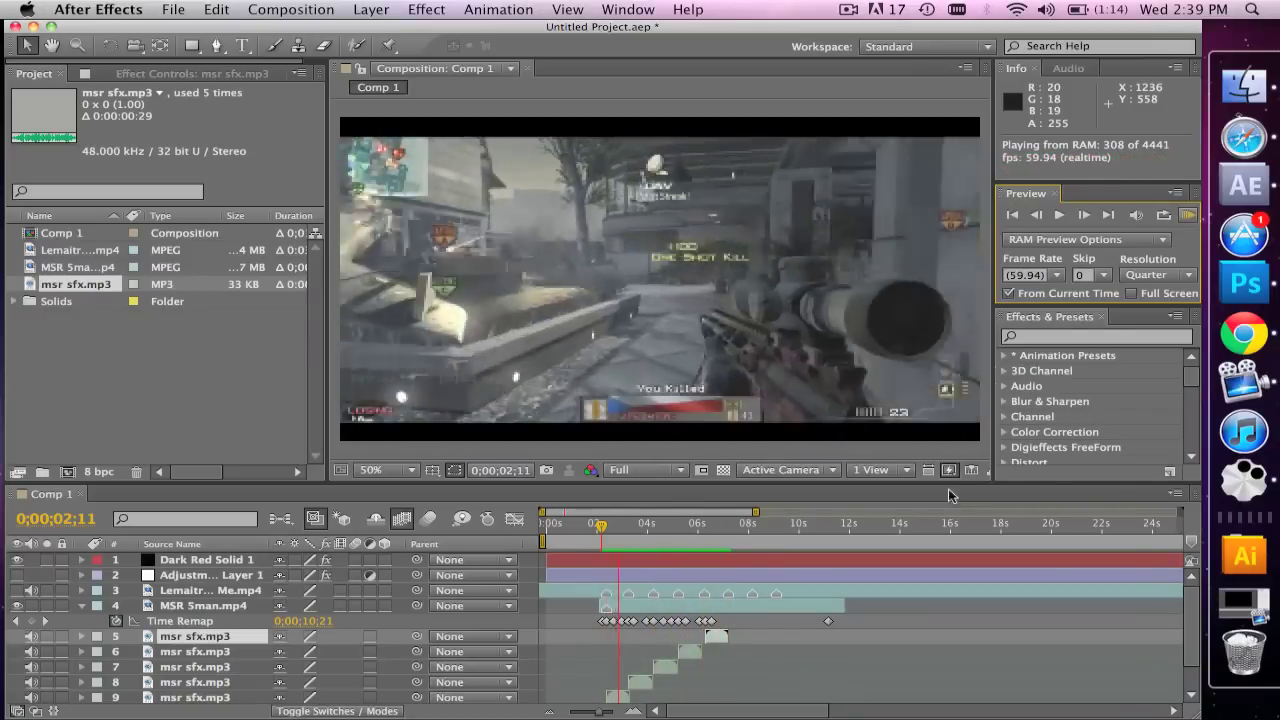
key("space")
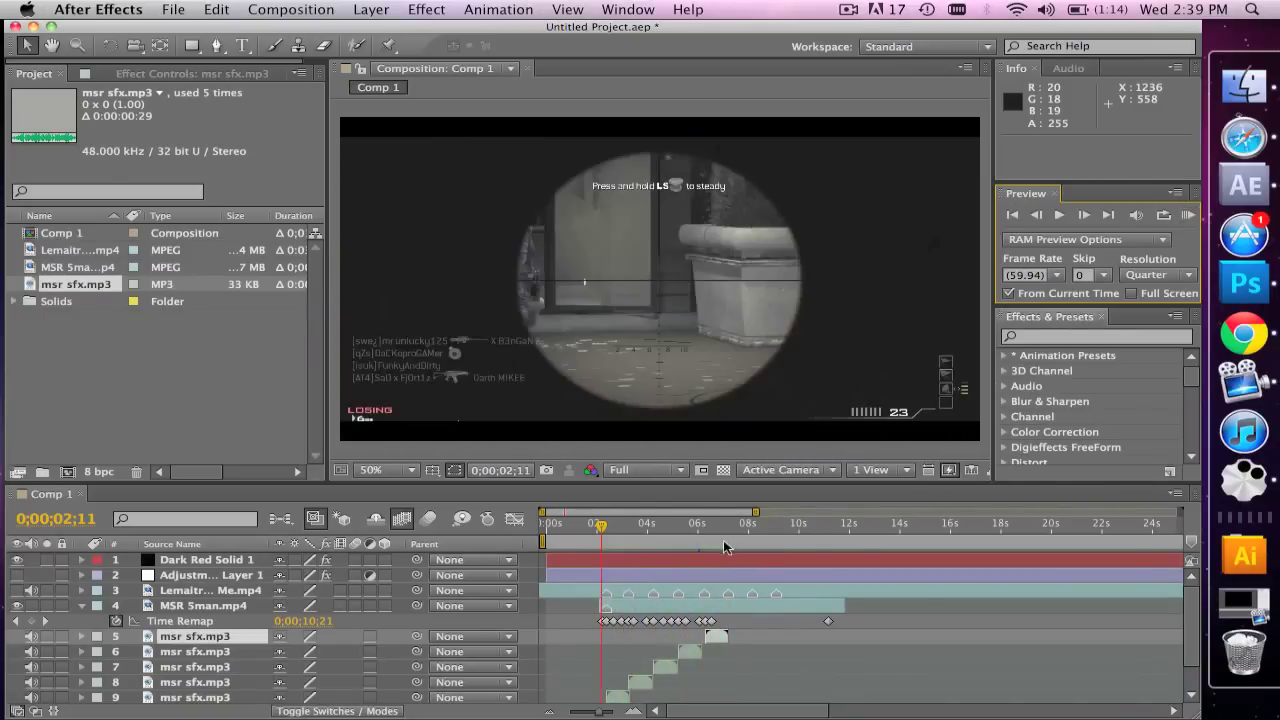
left_click(848, 10)
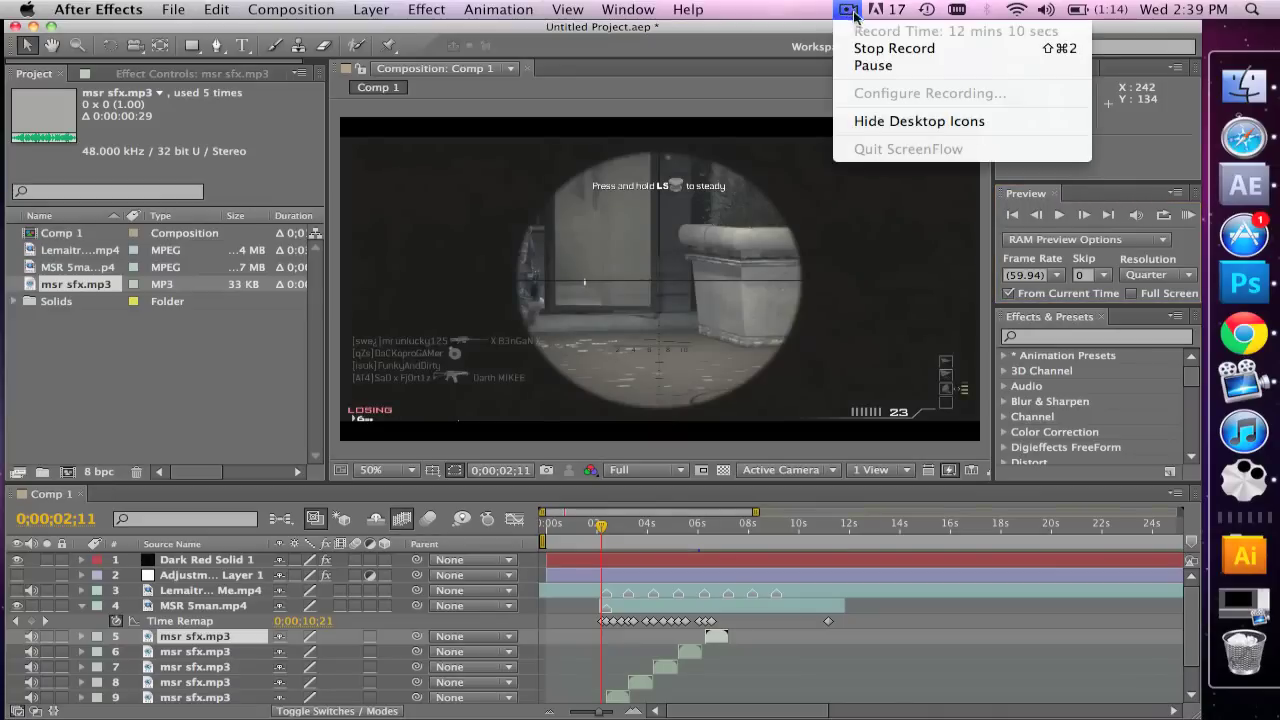
left_click(877, 50)
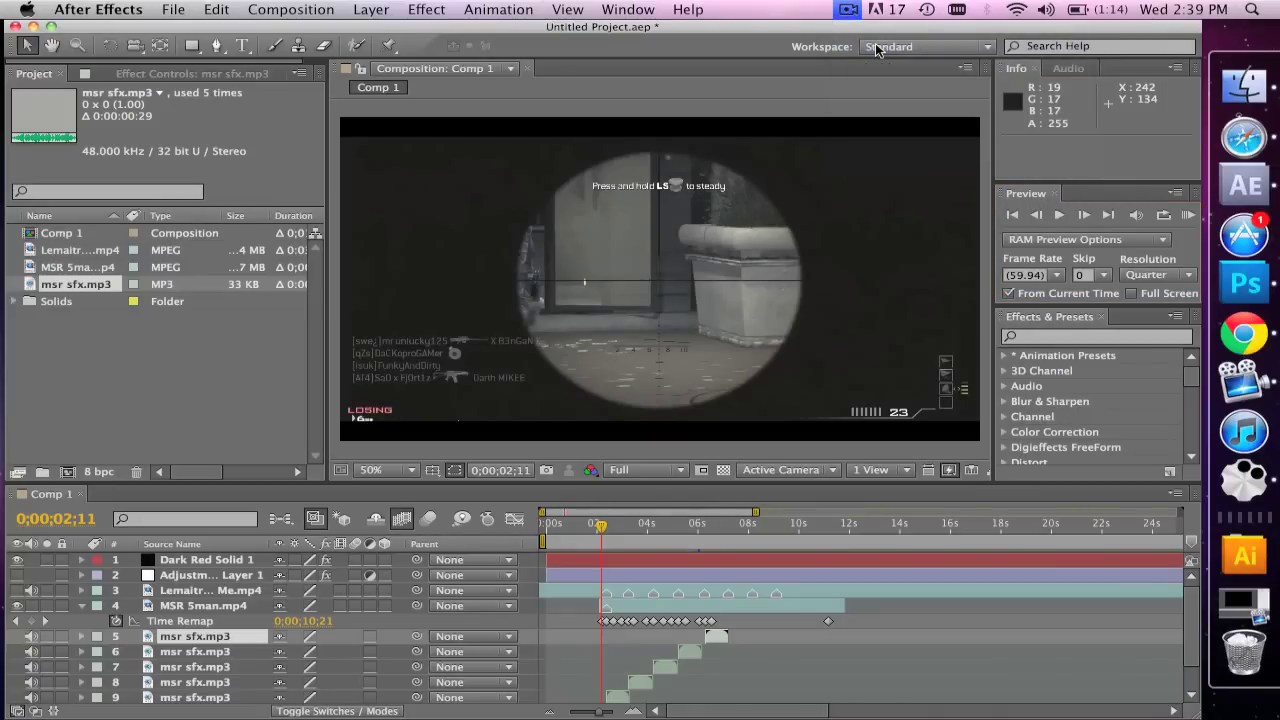